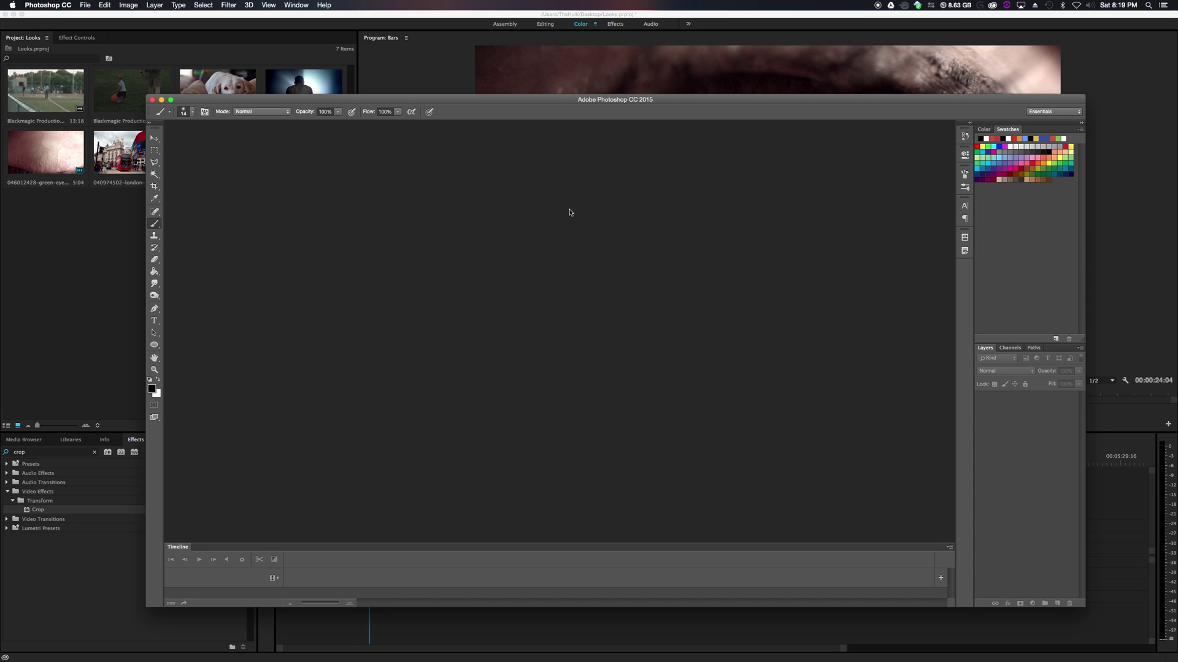
- Create a new 1920×1080 pixel document named 'Bars'
{"action": "left_click_drag", "start_coordinate": [525, 102], "coordinate": [553, 414]}
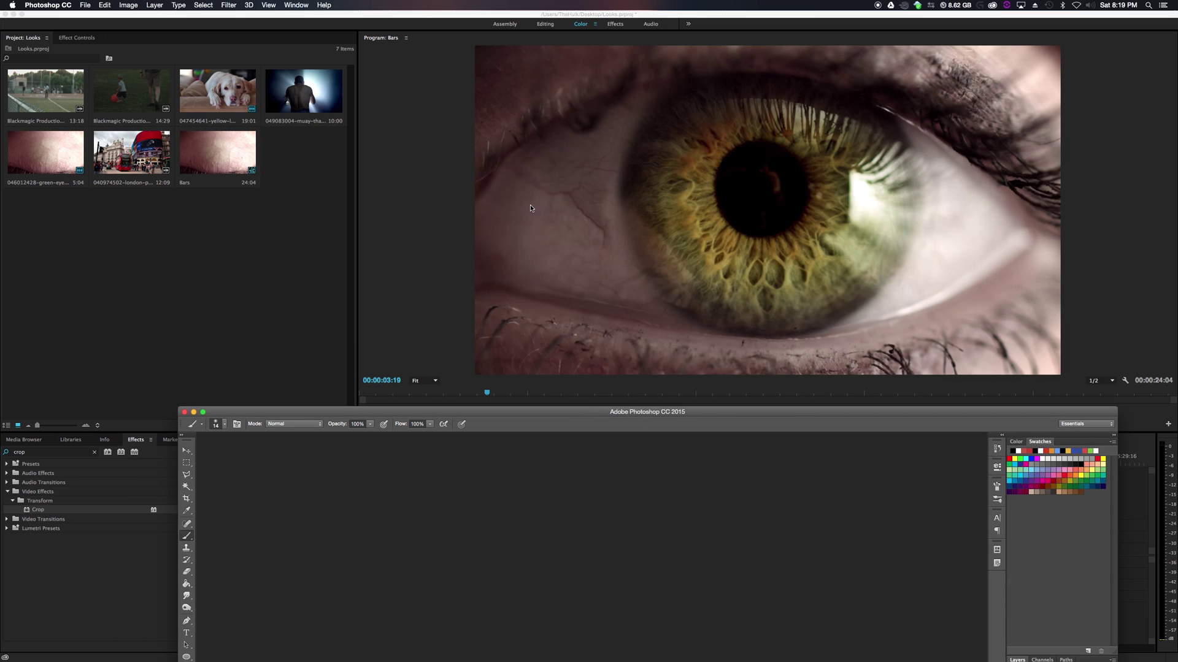
{"action": "left_click_drag", "start_coordinate": [542, 409], "coordinate": [494, 93]}
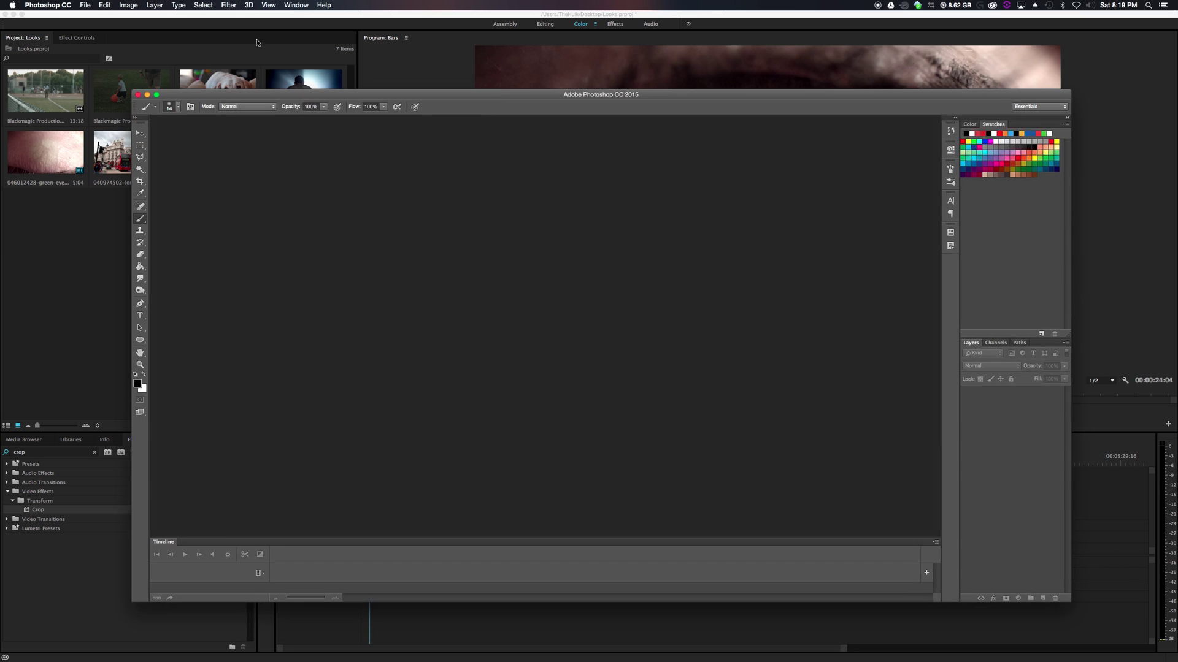
{"action": "left_click", "coordinate": [85, 5]}
{"action": "left_click", "coordinate": [335, 174]}
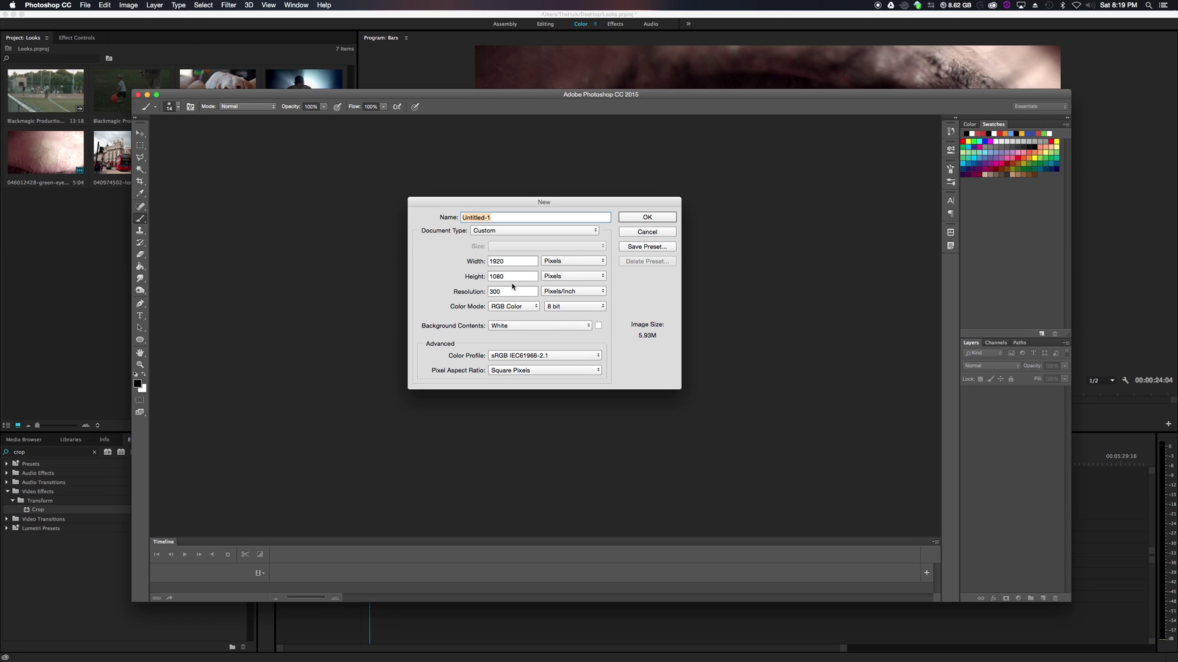
{"action": "double_click", "coordinate": [503, 276]}
{"action": "triple_click", "coordinate": [504, 218]}
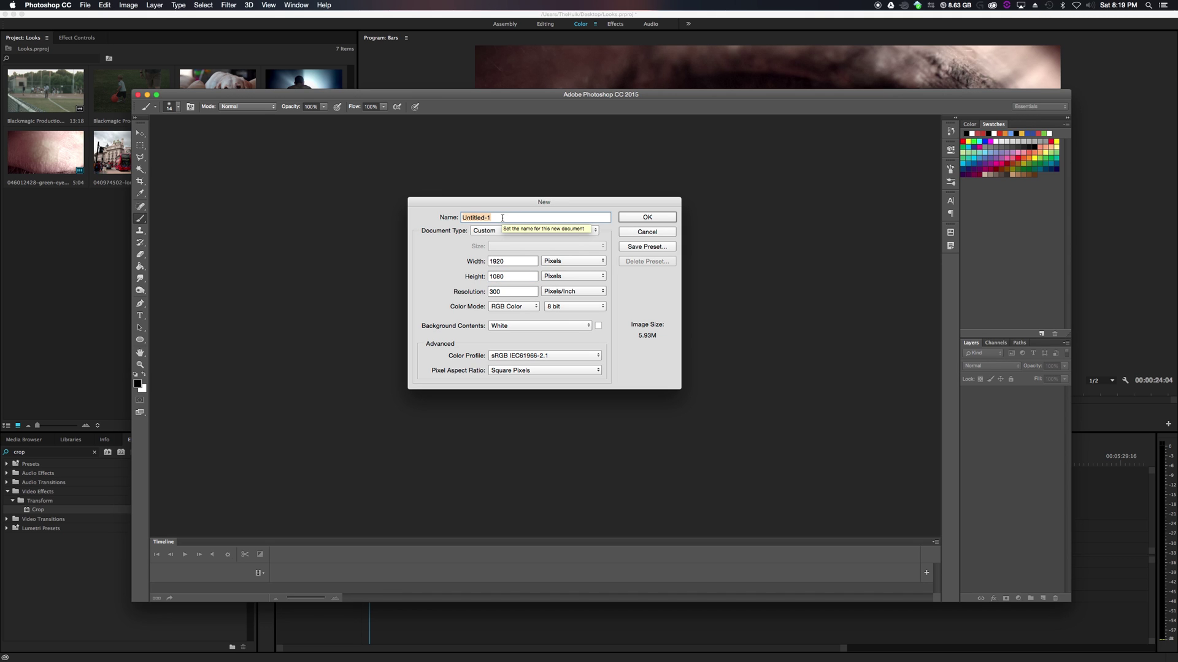
{"action": "type", "text": "Bars"}
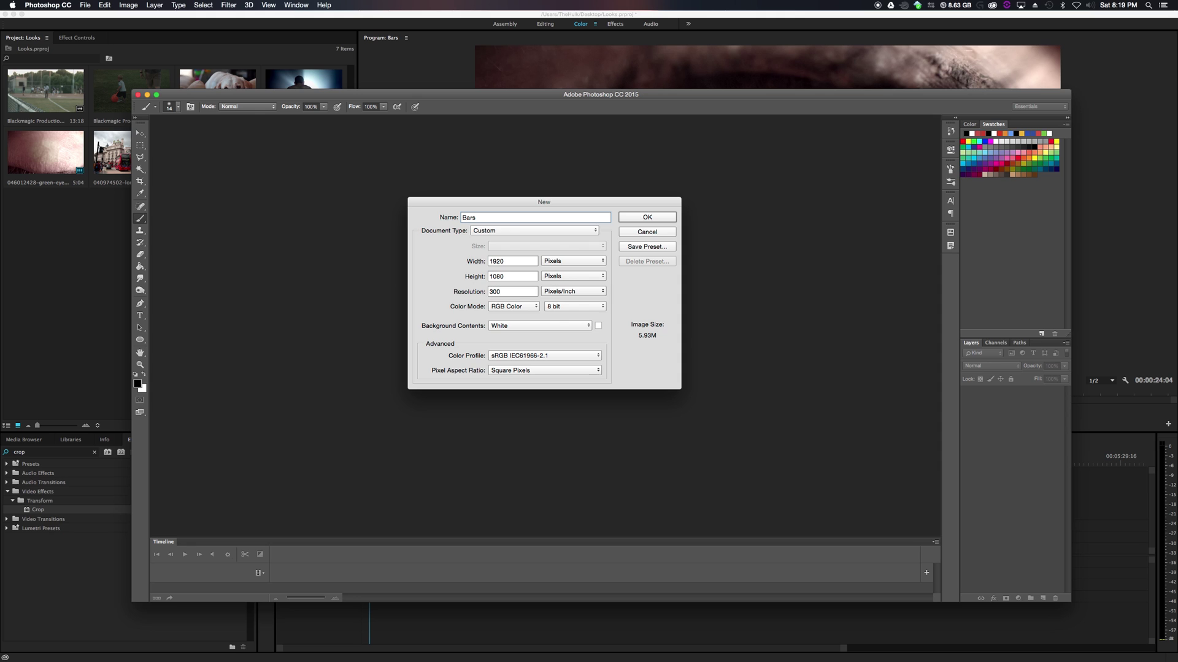
{"action": "key", "text": "Return"}
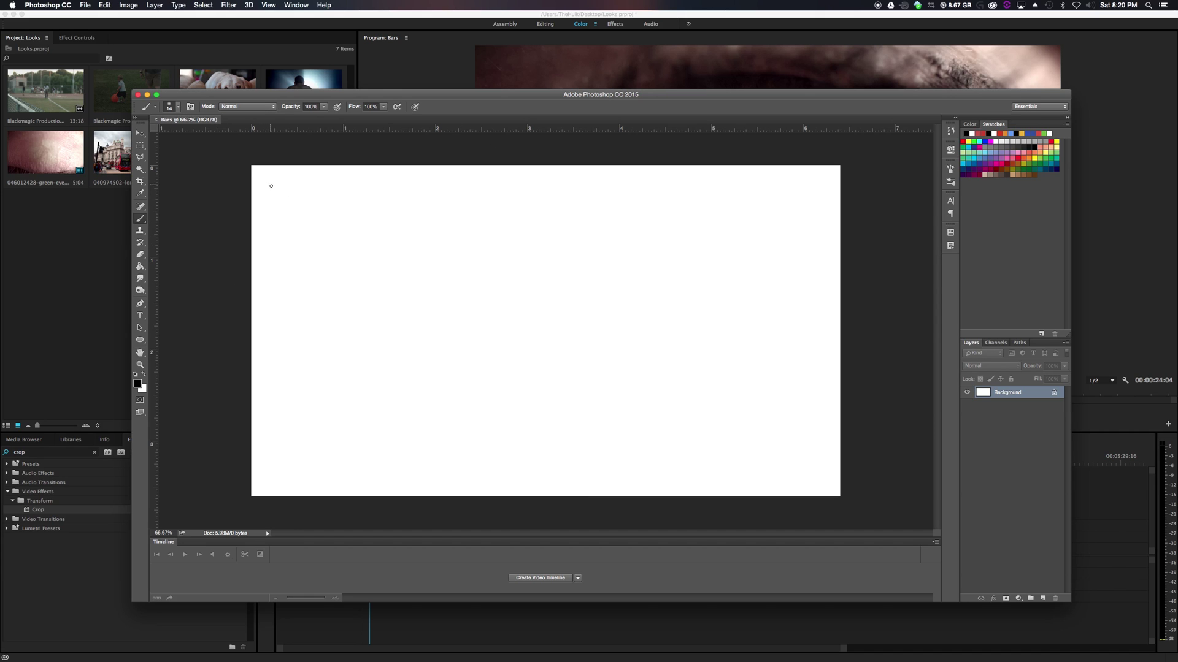
- Handwrite 1920/1080 = 16/9 = 1.77/1 across the top of the canvas with the brush
{"action": "mouse_move", "coordinate": [266, 181]}
{"action": "left_mouse_down"}
{"action": "mouse_move", "coordinate": [266, 209]}
{"action": "mouse_move", "coordinate": [289, 181]}
{"action": "mouse_move", "coordinate": [292, 211]}
{"action": "mouse_move", "coordinate": [341, 207]}
{"action": "mouse_move", "coordinate": [342, 183]}
{"action": "left_mouse_up"}
{"action": "mouse_move", "coordinate": [258, 225]}
{"action": "left_mouse_down"}
{"action": "mouse_move", "coordinate": [372, 216]}
{"action": "mouse_move", "coordinate": [272, 249]}
{"action": "mouse_move", "coordinate": [276, 260]}
{"action": "mouse_move", "coordinate": [298, 234]}
{"action": "mouse_move", "coordinate": [317, 253]}
{"action": "mouse_move", "coordinate": [360, 246]}
{"action": "mouse_move", "coordinate": [348, 229]}
{"action": "mouse_move", "coordinate": [416, 213]}
{"action": "mouse_move", "coordinate": [416, 229]}
{"action": "left_mouse_up"}
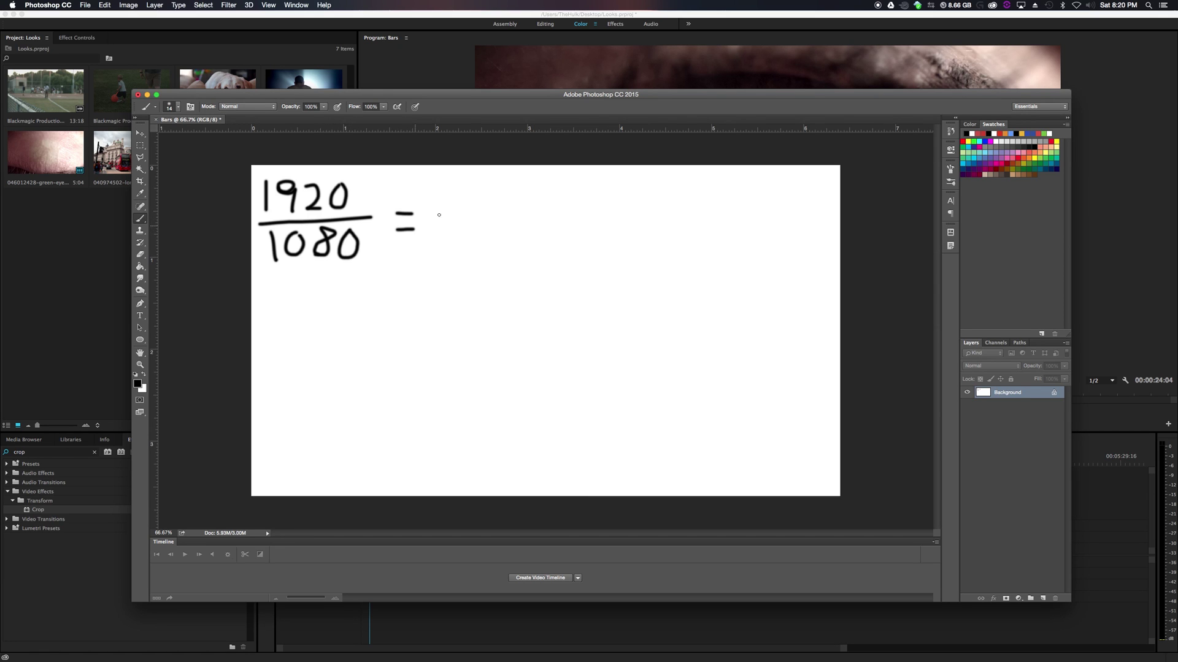
{"action": "mouse_move", "coordinate": [455, 177]}
{"action": "left_mouse_down"}
{"action": "mouse_move", "coordinate": [457, 205]}
{"action": "mouse_move", "coordinate": [479, 181]}
{"action": "mouse_move", "coordinate": [482, 206]}
{"action": "mouse_move", "coordinate": [474, 194]}
{"action": "mouse_move", "coordinate": [447, 216]}
{"action": "mouse_move", "coordinate": [517, 211]}
{"action": "mouse_move", "coordinate": [484, 251]}
{"action": "left_mouse_up"}
{"action": "mouse_move", "coordinate": [551, 208]}
{"action": "left_mouse_down"}
{"action": "mouse_move", "coordinate": [573, 205]}
{"action": "mouse_move", "coordinate": [580, 222]}
{"action": "left_mouse_up"}
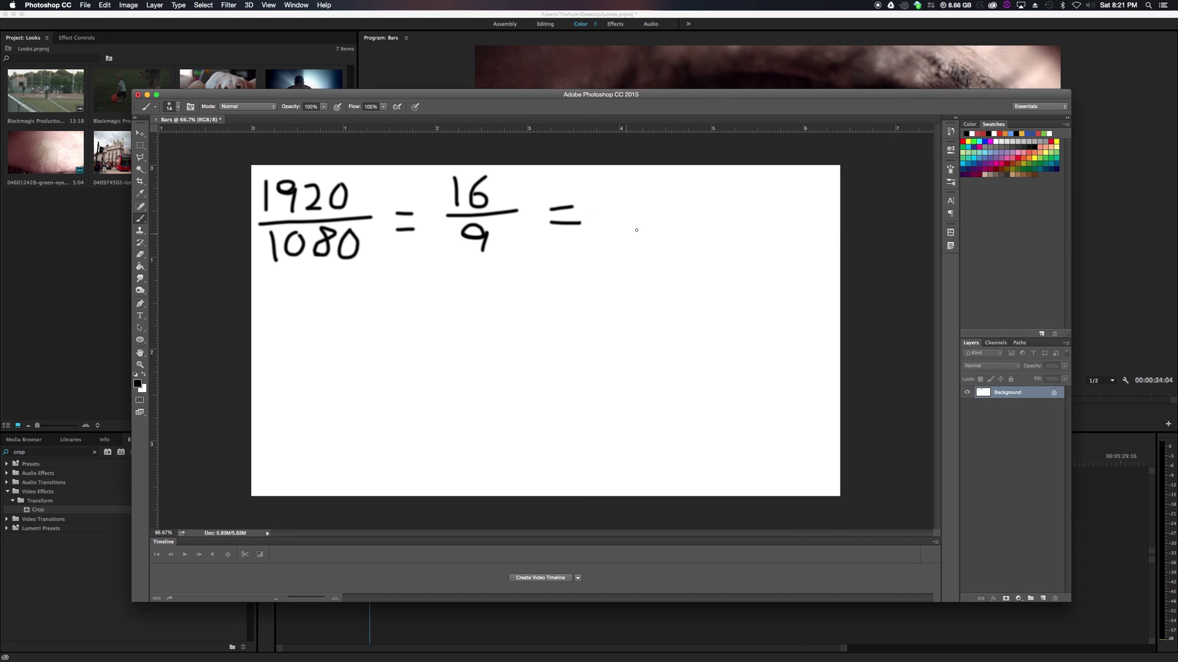
{"action": "mouse_move", "coordinate": [628, 193]}
{"action": "left_mouse_down"}
{"action": "mouse_move", "coordinate": [630, 227]}
{"action": "mouse_move", "coordinate": [699, 205]}
{"action": "mouse_move", "coordinate": [687, 222]}
{"action": "left_mouse_up"}
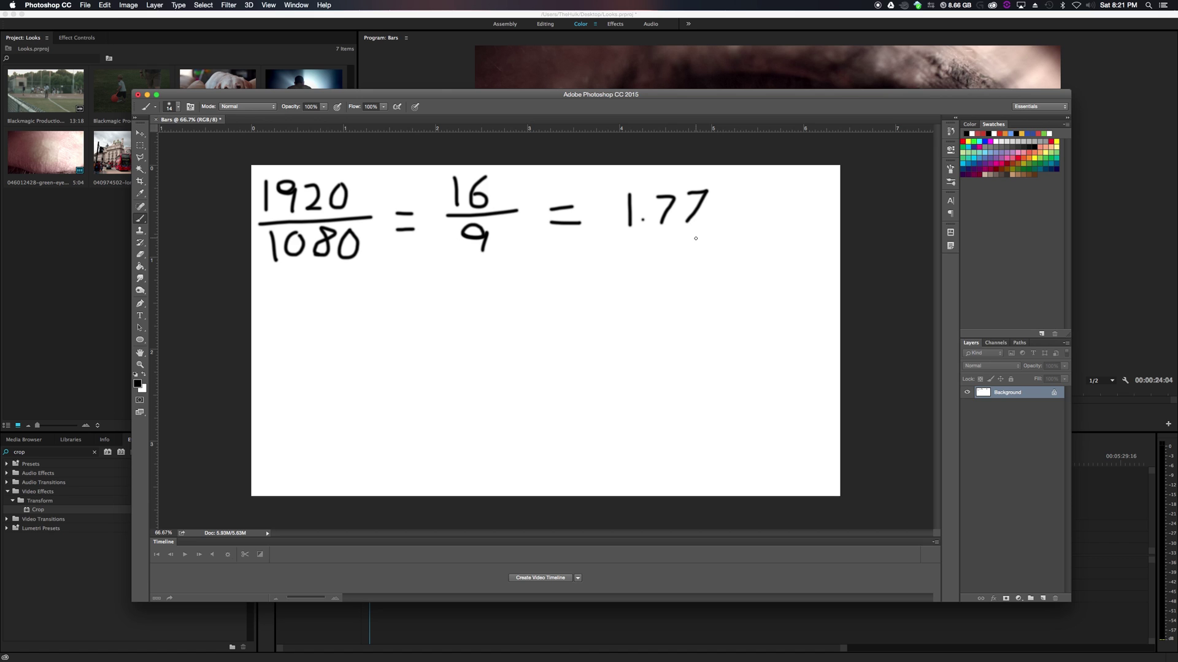
{"action": "mouse_move", "coordinate": [618, 237]}
{"action": "left_mouse_down"}
{"action": "mouse_move", "coordinate": [728, 231]}
{"action": "mouse_move", "coordinate": [667, 248]}
{"action": "mouse_move", "coordinate": [672, 273]}
{"action": "mouse_move", "coordinate": [659, 255]}
{"action": "mouse_move", "coordinate": [703, 272]}
{"action": "left_mouse_up"}
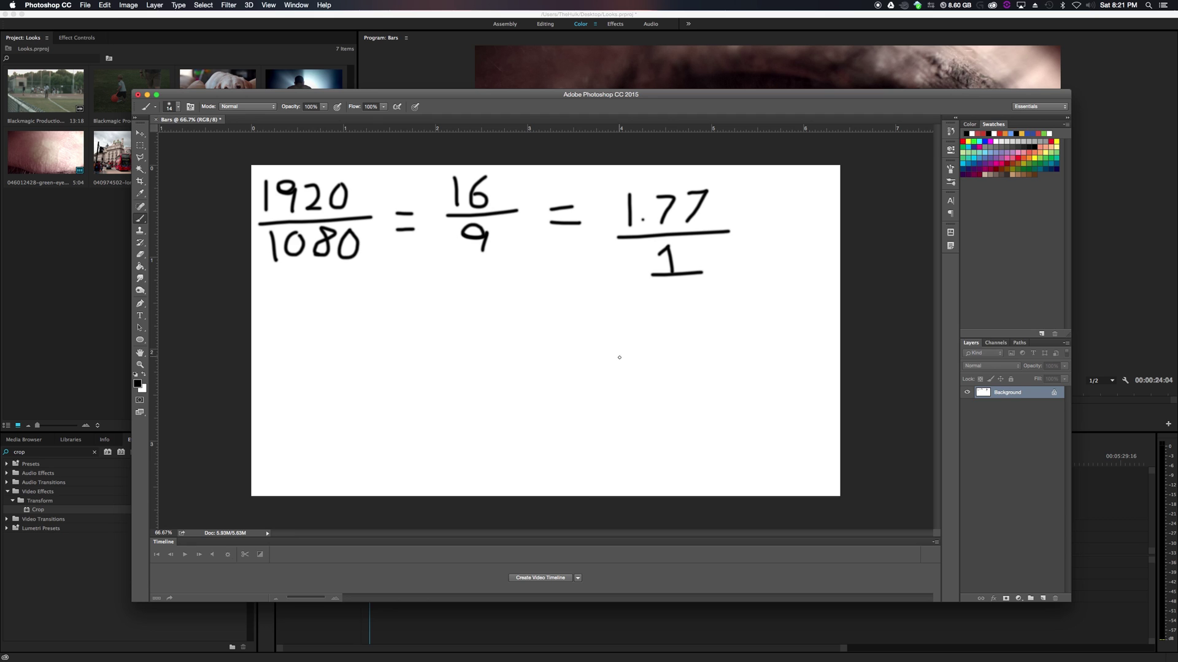
- Write 2.39/1 below the first equation, then '1920/x =' to its left
{"action": "mouse_move", "coordinate": [613, 359]}
{"action": "left_mouse_down"}
{"action": "mouse_move", "coordinate": [681, 350]}
{"action": "mouse_move", "coordinate": [665, 379]}
{"action": "mouse_move", "coordinate": [715, 359]}
{"action": "mouse_move", "coordinate": [710, 387]}
{"action": "left_mouse_up"}
{"action": "mouse_move", "coordinate": [611, 400]}
{"action": "left_mouse_down"}
{"action": "mouse_move", "coordinate": [723, 401]}
{"action": "mouse_move", "coordinate": [659, 440]}
{"action": "mouse_move", "coordinate": [659, 417]}
{"action": "mouse_move", "coordinate": [682, 443]}
{"action": "left_mouse_up"}
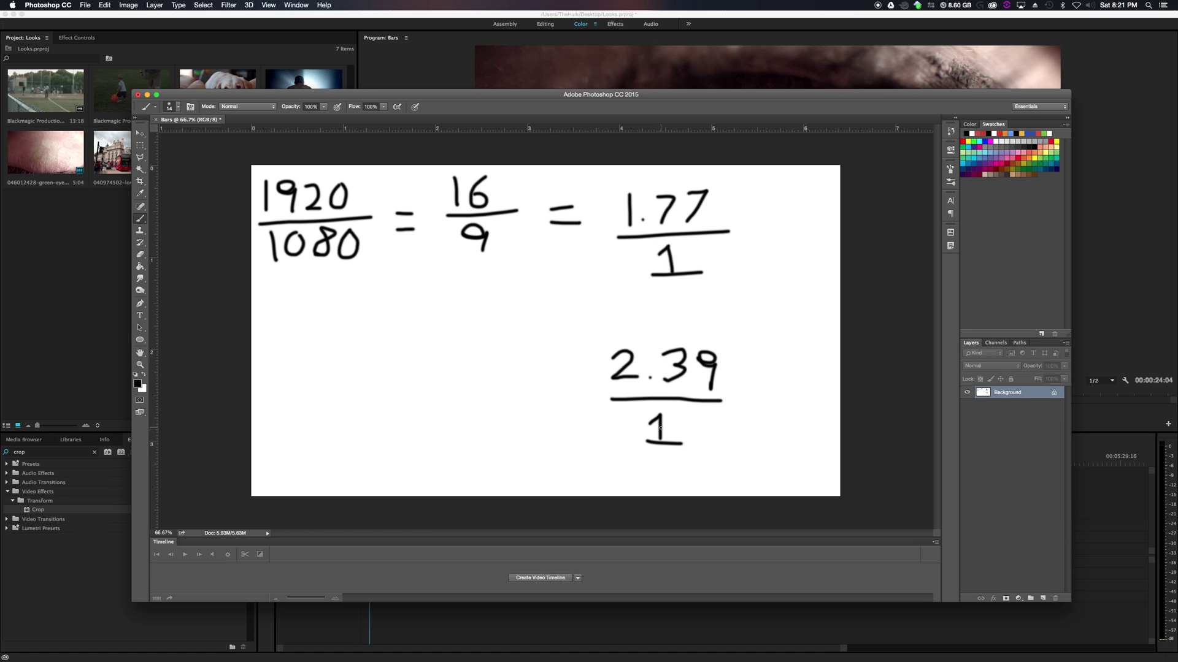
{"action": "left_click_drag", "start_coordinate": [553, 398], "coordinate": [566, 397]}
{"action": "left_click_drag", "start_coordinate": [553, 413], "coordinate": [568, 413]}
{"action": "mouse_move", "coordinate": [446, 350]}
{"action": "left_mouse_down"}
{"action": "mouse_move", "coordinate": [444, 382]}
{"action": "mouse_move", "coordinate": [469, 350]}
{"action": "mouse_move", "coordinate": [478, 387]}
{"action": "mouse_move", "coordinate": [507, 354]}
{"action": "mouse_move", "coordinate": [524, 376]}
{"action": "mouse_move", "coordinate": [536, 352]}
{"action": "left_mouse_up"}
{"action": "mouse_move", "coordinate": [434, 399]}
{"action": "left_mouse_down"}
{"action": "mouse_move", "coordinate": [533, 397]}
{"action": "mouse_move", "coordinate": [480, 434]}
{"action": "mouse_move", "coordinate": [484, 423]}
{"action": "mouse_move", "coordinate": [498, 433]}
{"action": "left_mouse_up"}
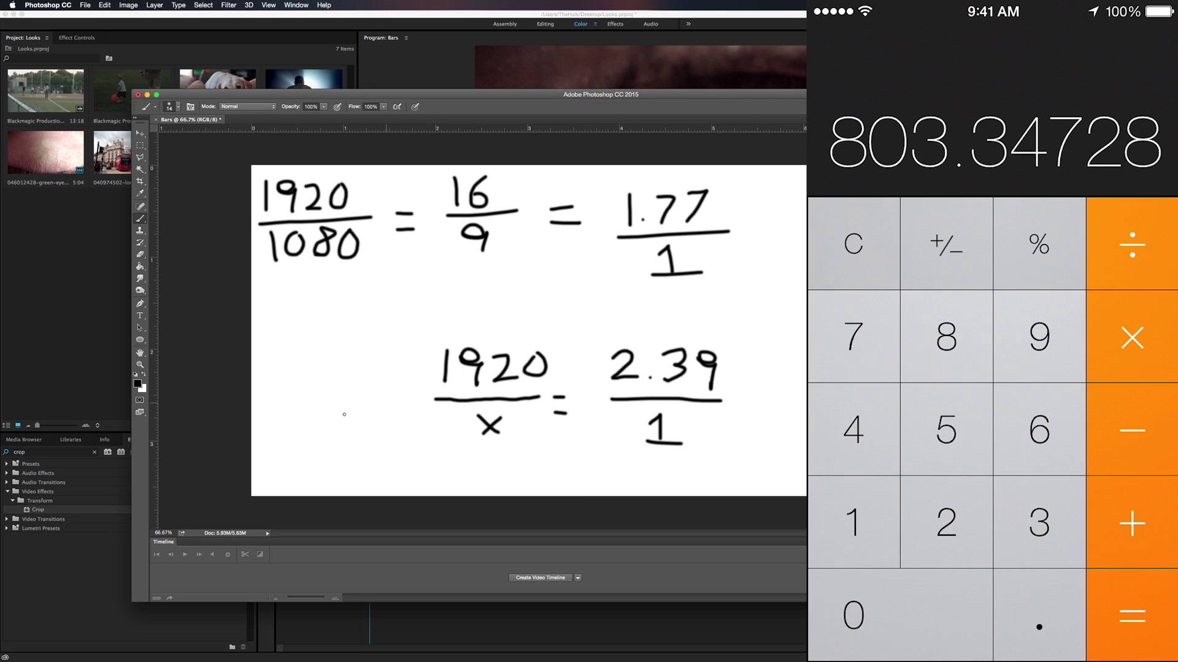
- Erase the x and write 803 in its place under the lower 1920
{"action": "key", "text": "e"}
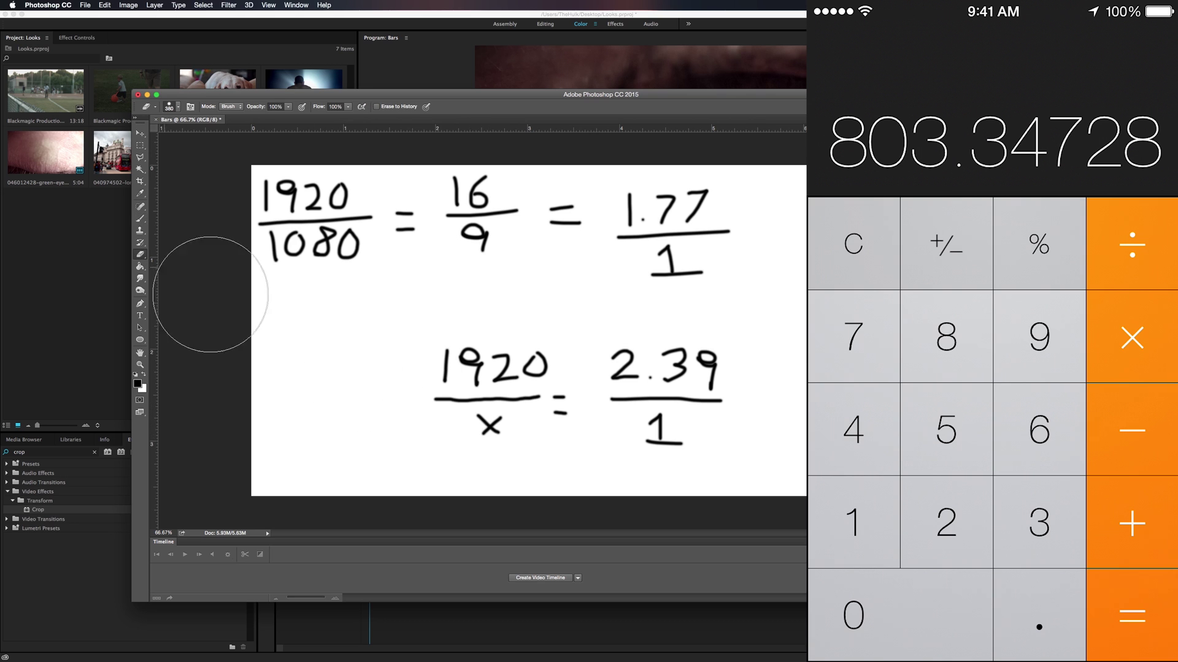
{"action": "left_click_drag", "start_coordinate": [505, 454], "coordinate": [484, 473]}
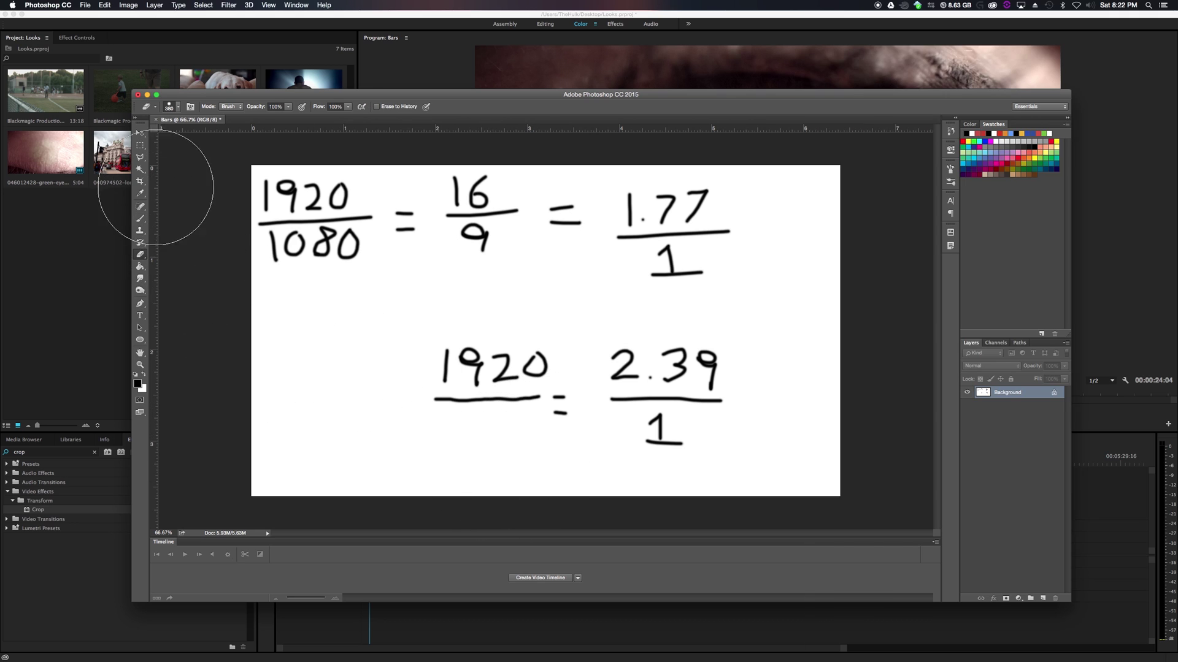
{"action": "left_click", "coordinate": [140, 219]}
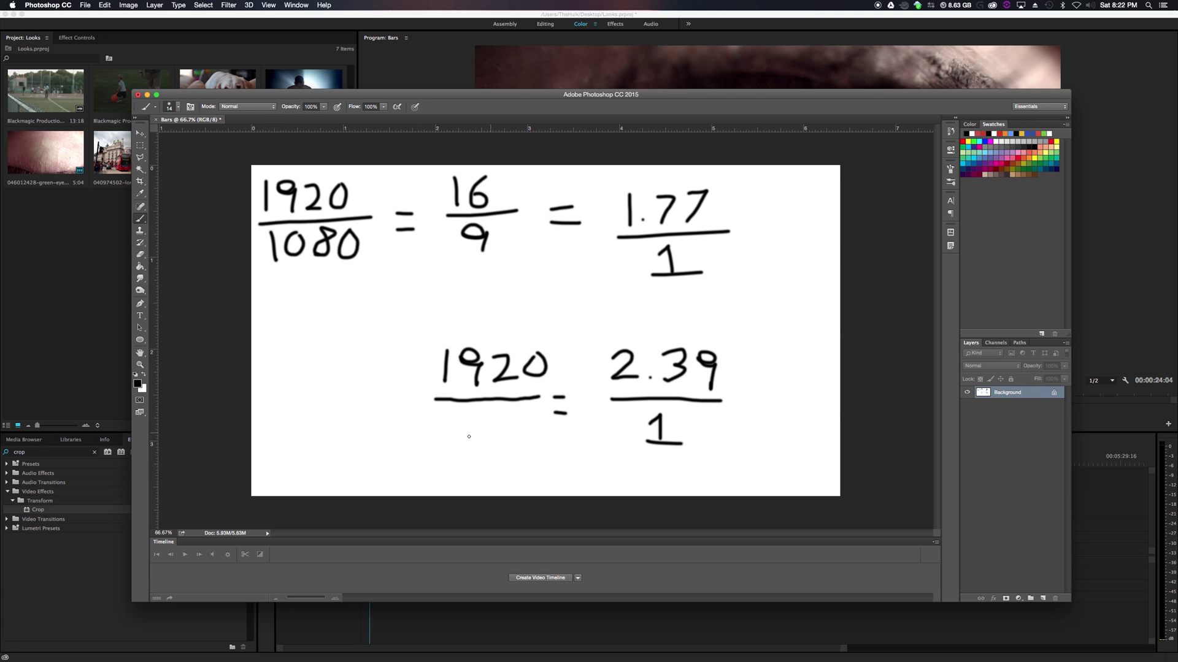
{"action": "mouse_move", "coordinate": [461, 438]}
{"action": "left_mouse_down"}
{"action": "mouse_move", "coordinate": [461, 410]}
{"action": "mouse_move", "coordinate": [476, 414]}
{"action": "mouse_move", "coordinate": [451, 438]}
{"action": "mouse_move", "coordinate": [514, 427]}
{"action": "mouse_move", "coordinate": [503, 416]}
{"action": "mouse_move", "coordinate": [541, 420]}
{"action": "mouse_move", "coordinate": [525, 439]}
{"action": "left_mouse_up"}
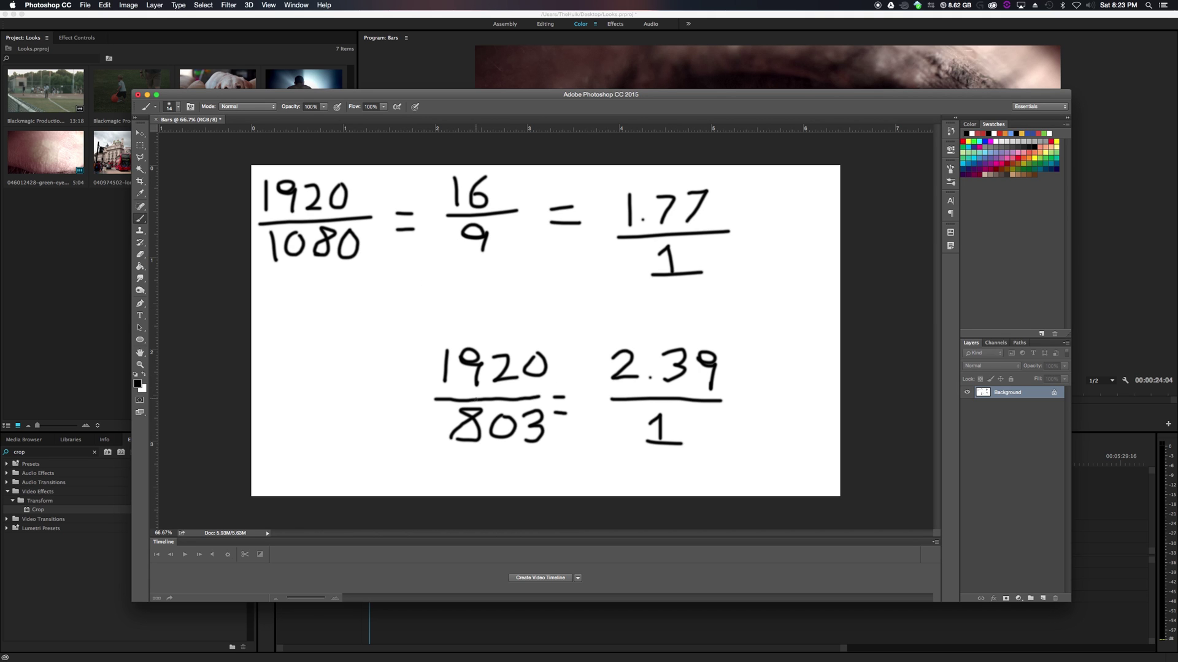
{"action": "left_click_drag", "start_coordinate": [460, 95], "coordinate": [445, 82]}
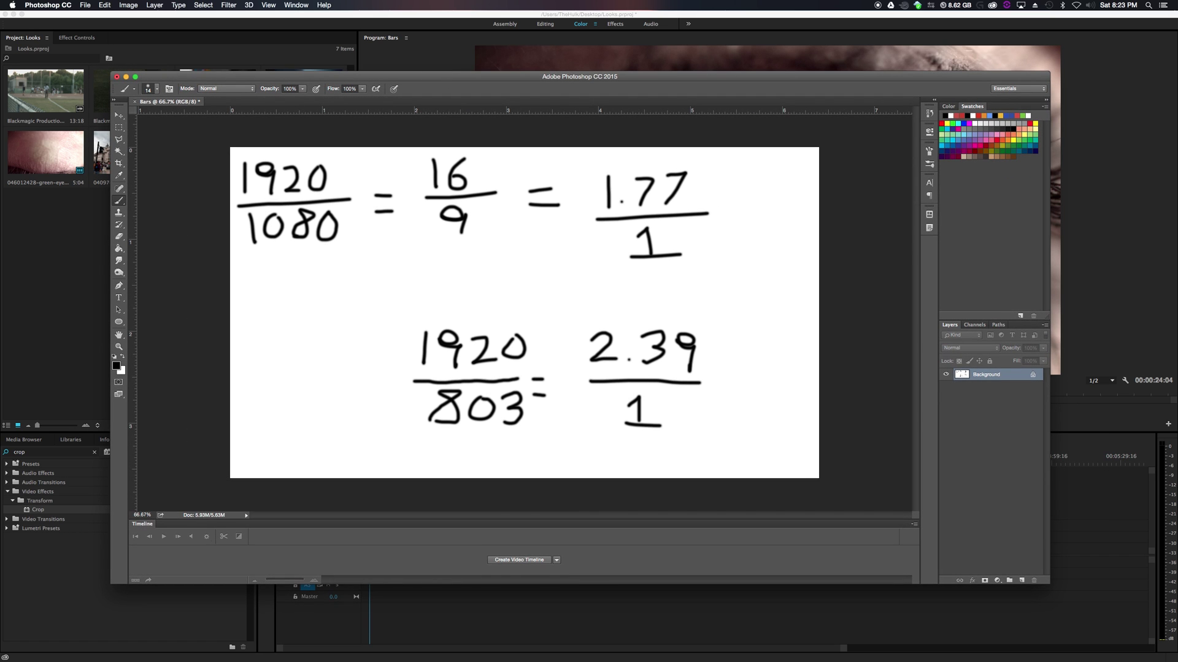
- Add an empty Layer 1 and hide the Background layer to show transparency
{"action": "left_click", "coordinate": [1021, 580]}
{"action": "left_click", "coordinate": [946, 387]}
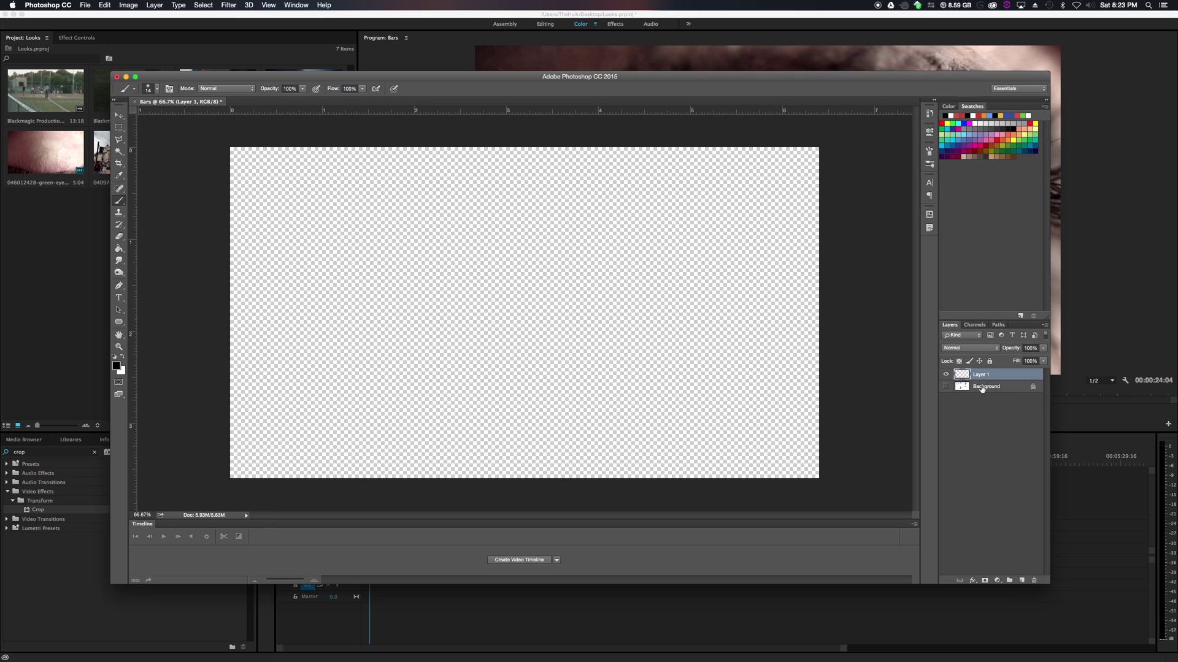
{"action": "left_click", "coordinate": [946, 387]}
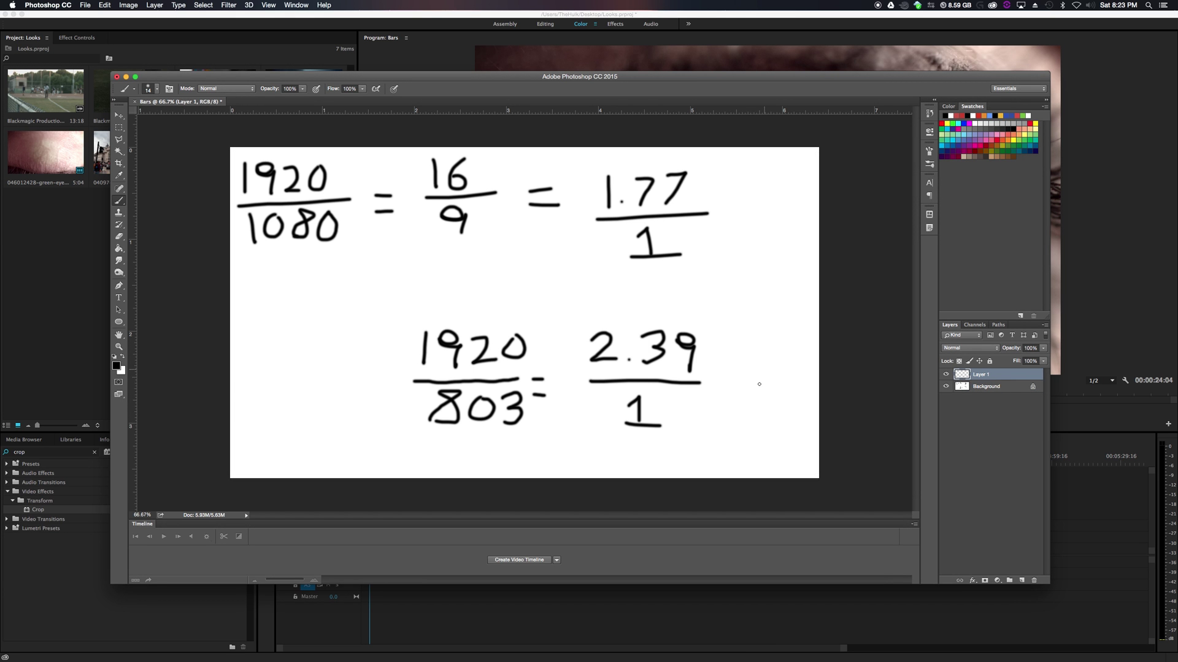
{"action": "left_click", "coordinate": [945, 386]}
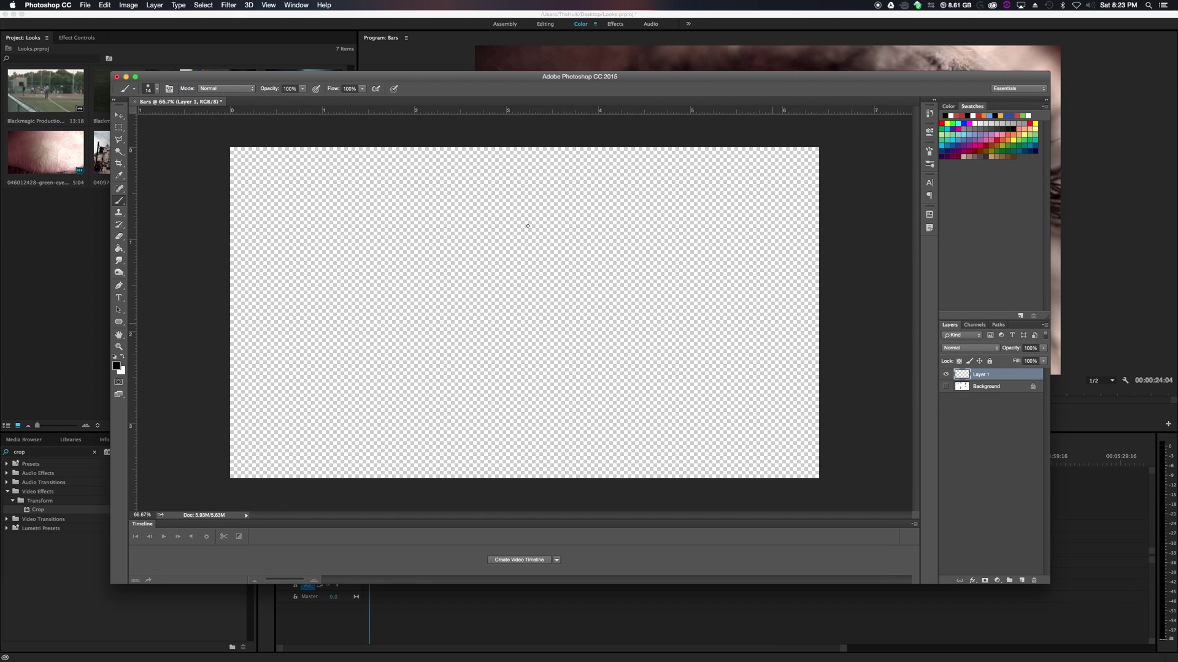
{"action": "left_click", "coordinate": [946, 387]}
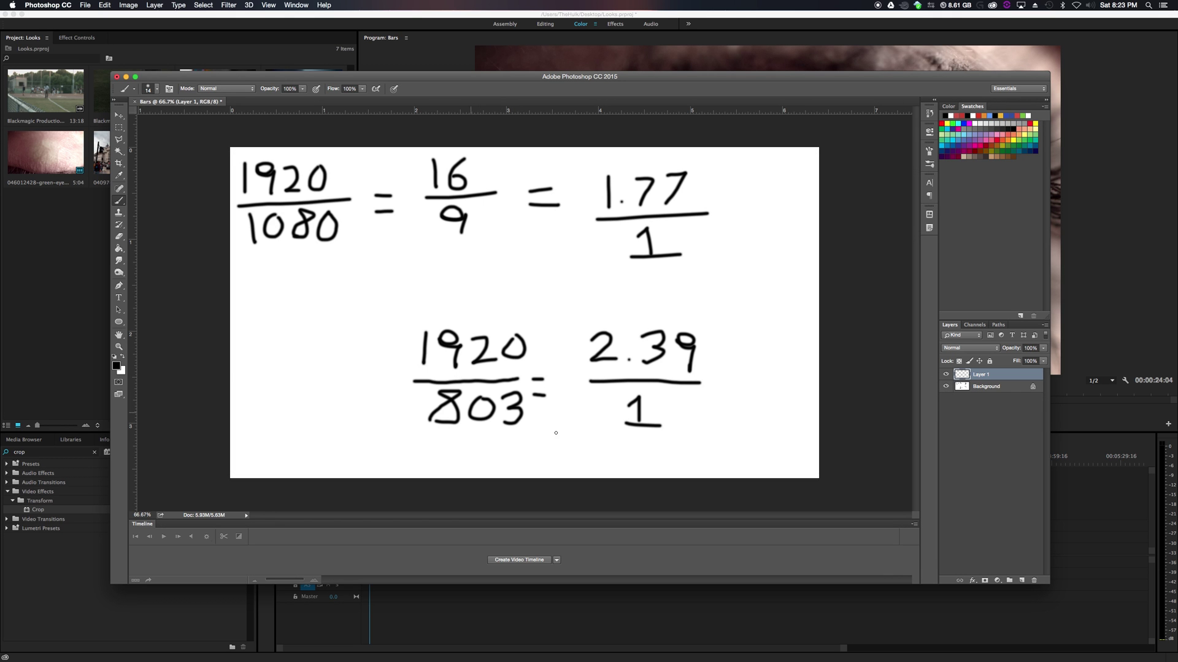
{"action": "left_click", "coordinate": [945, 386]}
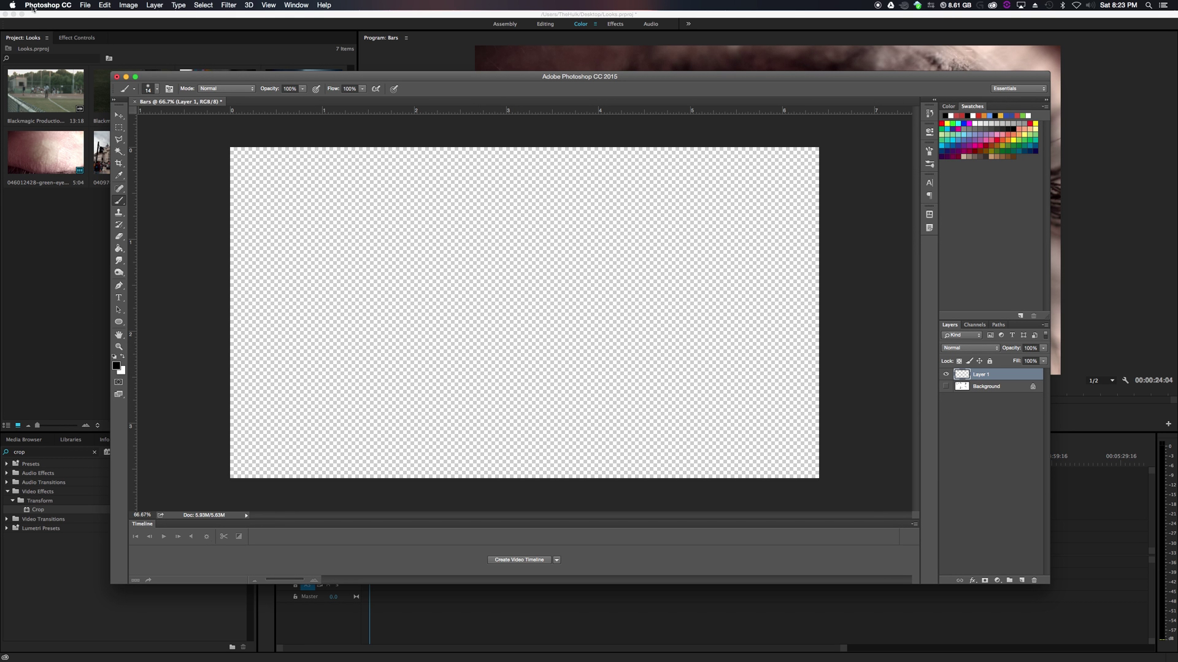
- Create a new 1920×803 document named 'reverse'
{"action": "left_click", "coordinate": [85, 5]}
{"action": "left_click", "coordinate": [98, 16]}
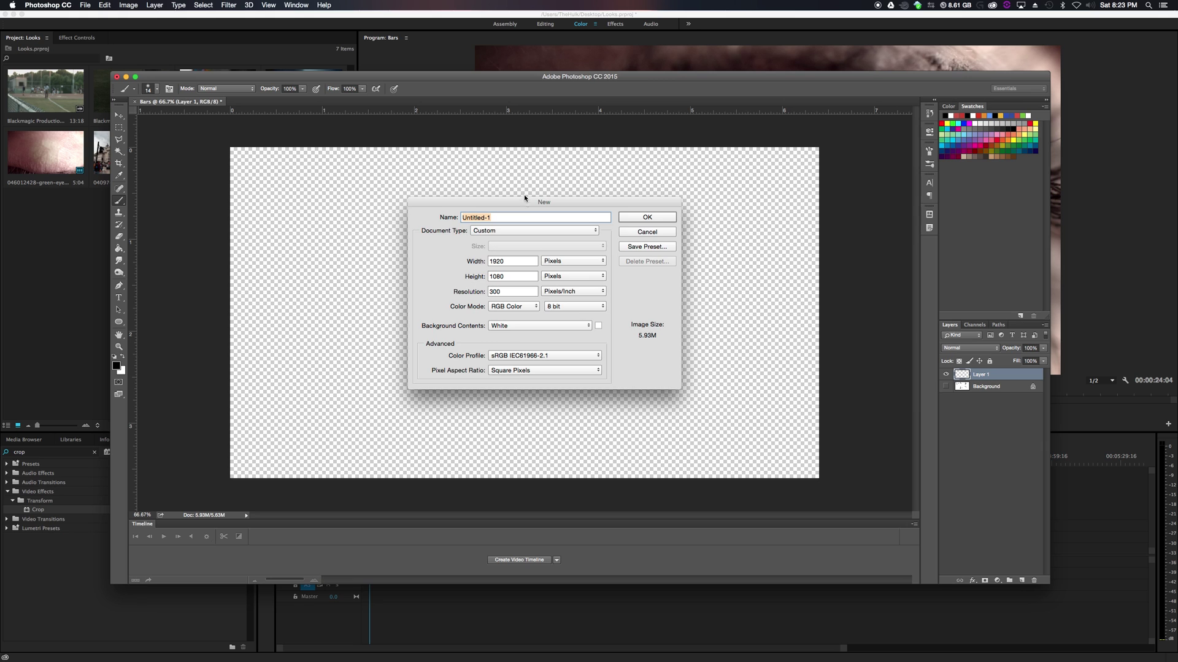
{"action": "left_click", "coordinate": [472, 268]}
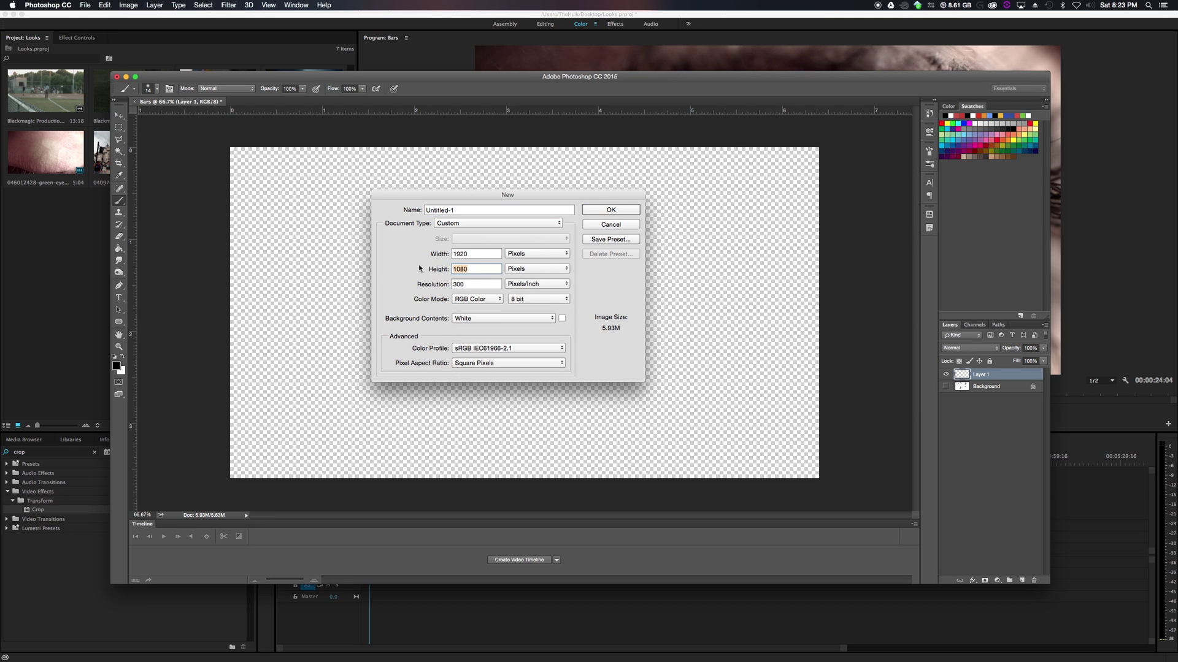
{"action": "type", "text": "803"}
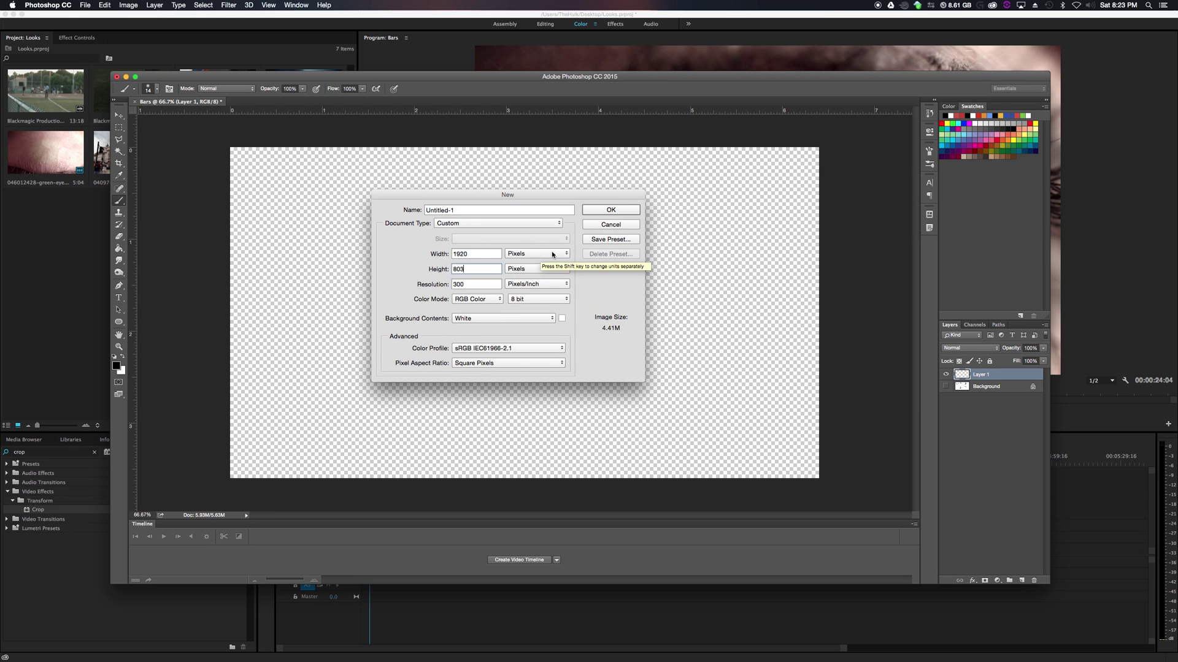
{"action": "left_click", "coordinate": [429, 209]}
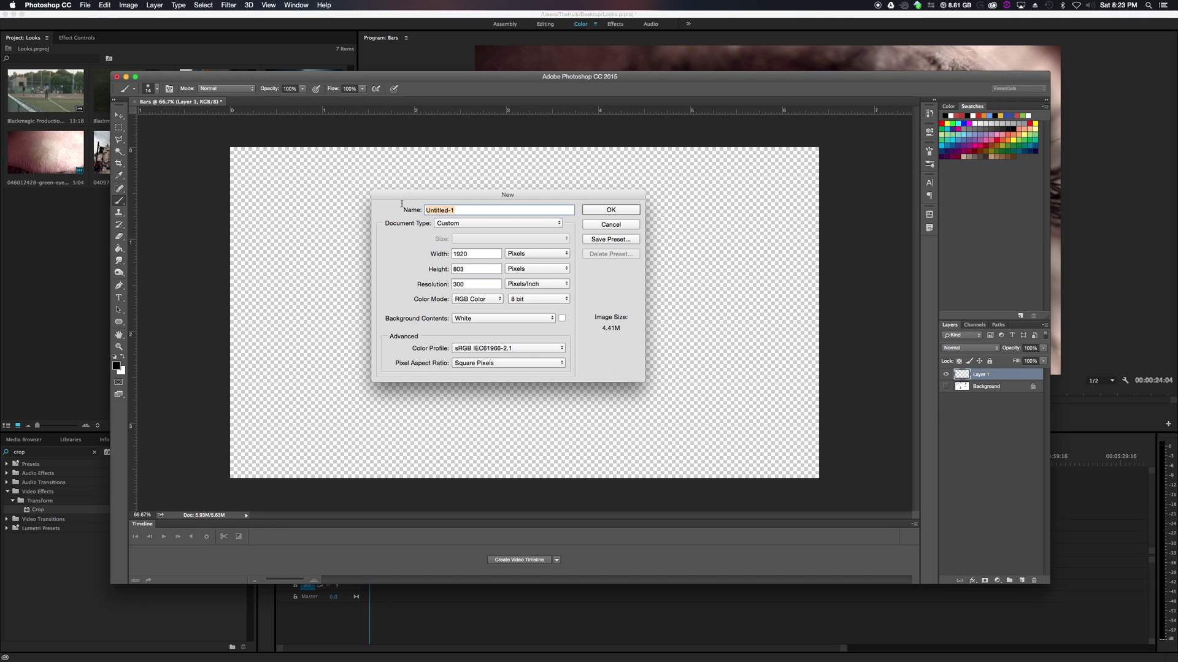
{"action": "type", "text": "e"}
{"action": "type", "text": "reverse"}
{"action": "key", "text": "Return"}
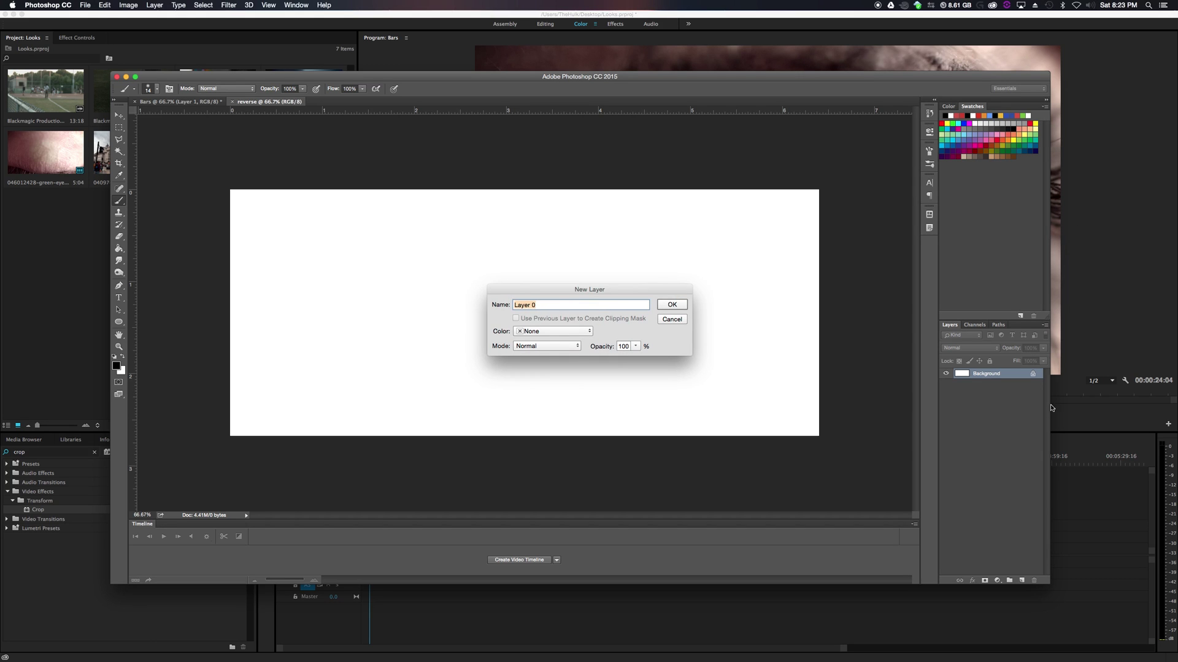
- Convert the Background to Layer 0 and fill it solid red (f93131)
{"action": "left_click_drag", "start_coordinate": [569, 290], "coordinate": [503, 275]}
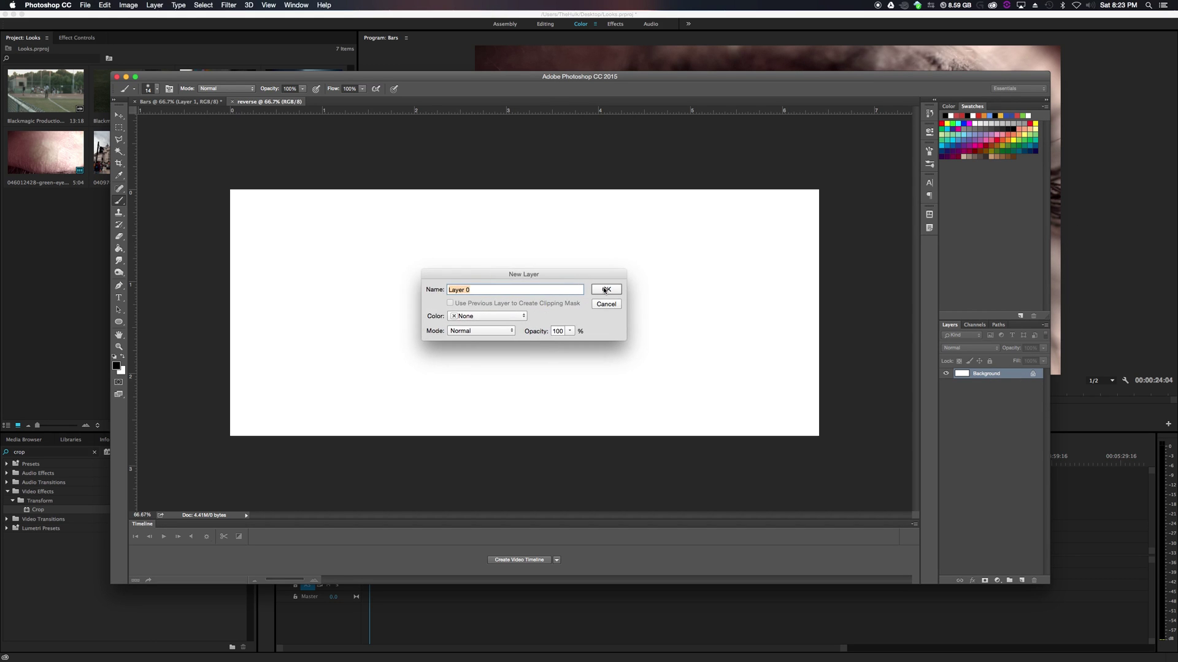
{"action": "left_click", "coordinate": [608, 291]}
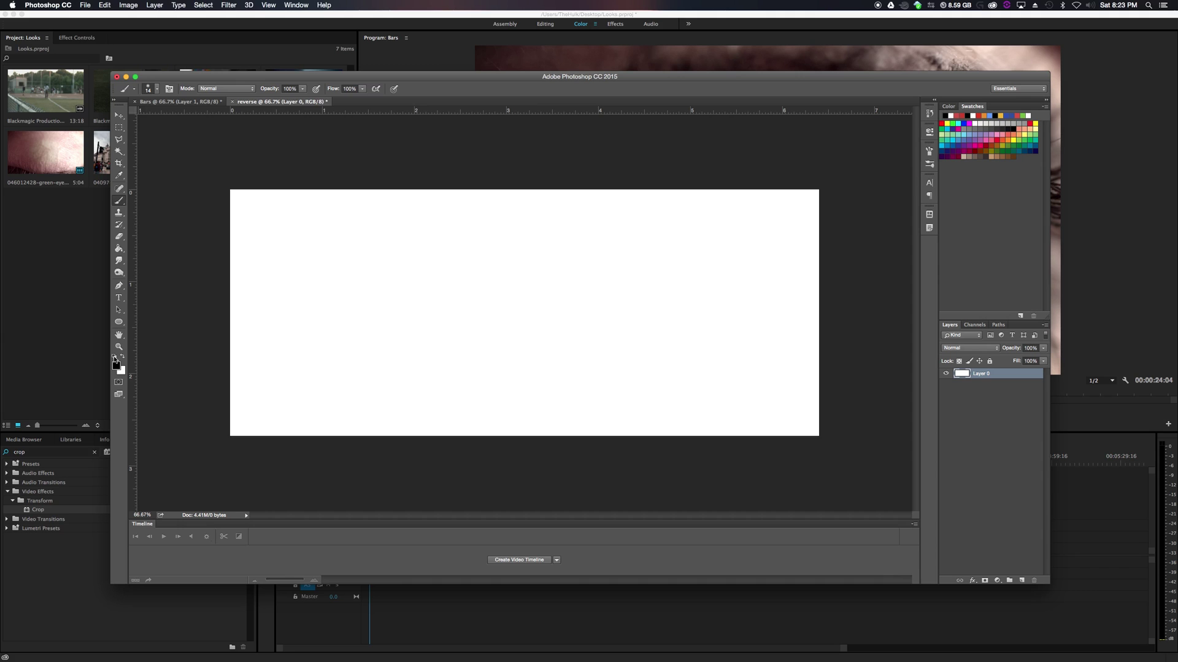
{"action": "left_click", "coordinate": [116, 365]}
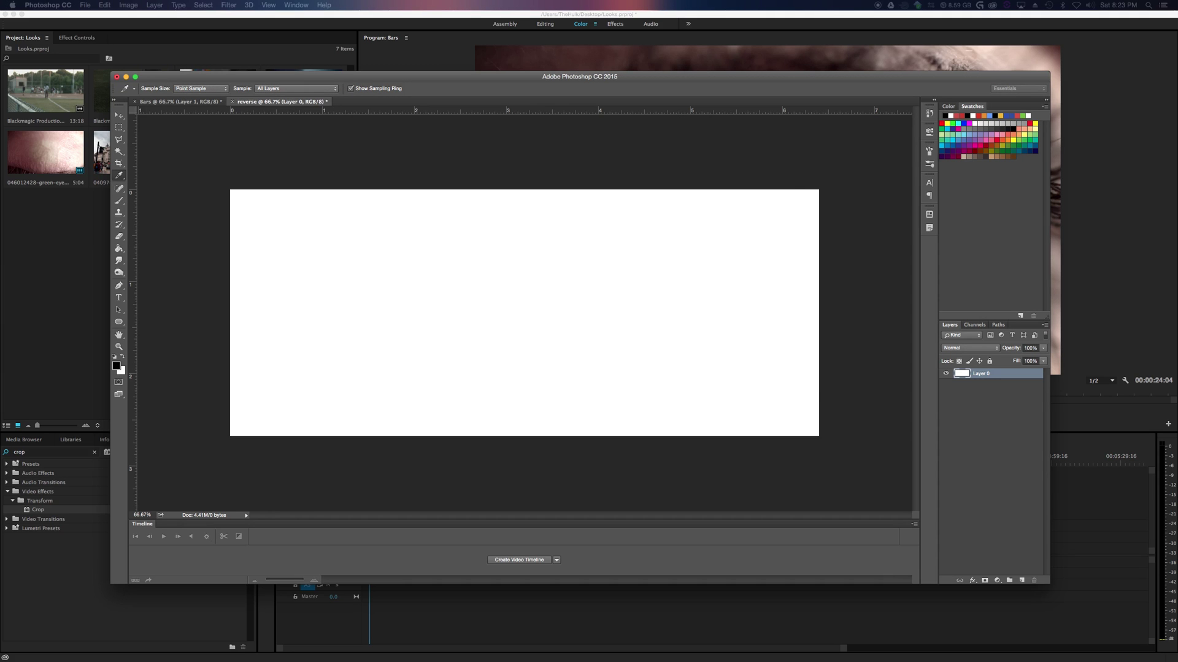
{"action": "left_click_drag", "start_coordinate": [512, 233], "coordinate": [524, 225]}
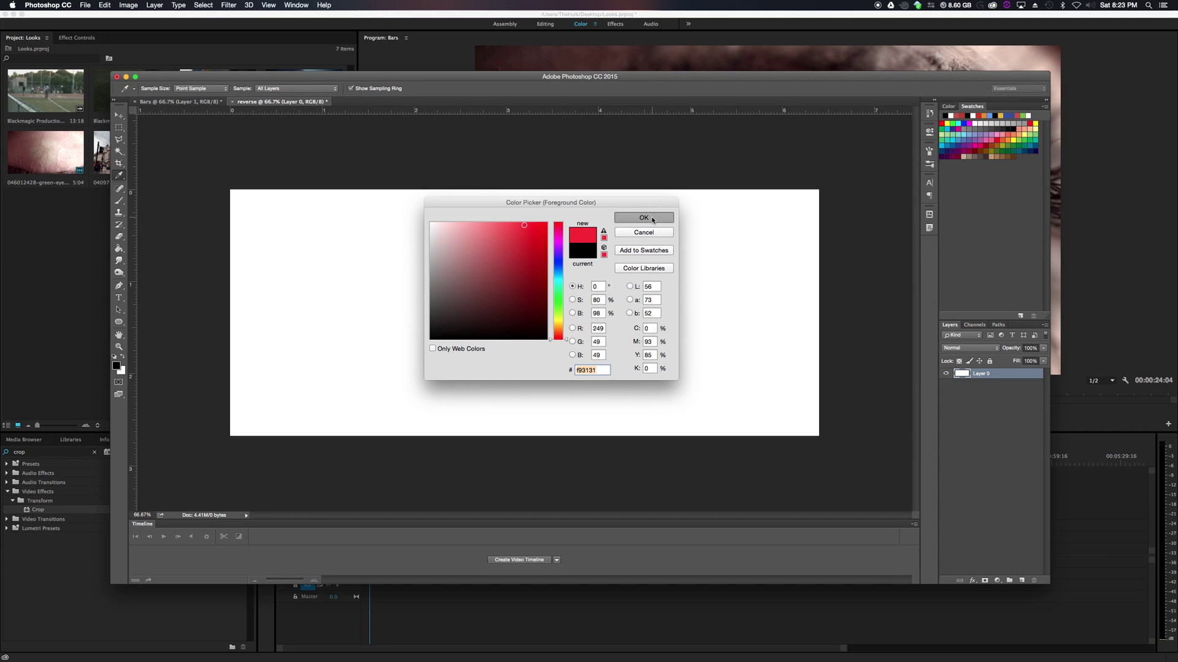
{"action": "left_click", "coordinate": [652, 219]}
{"action": "left_click", "coordinate": [123, 358]}
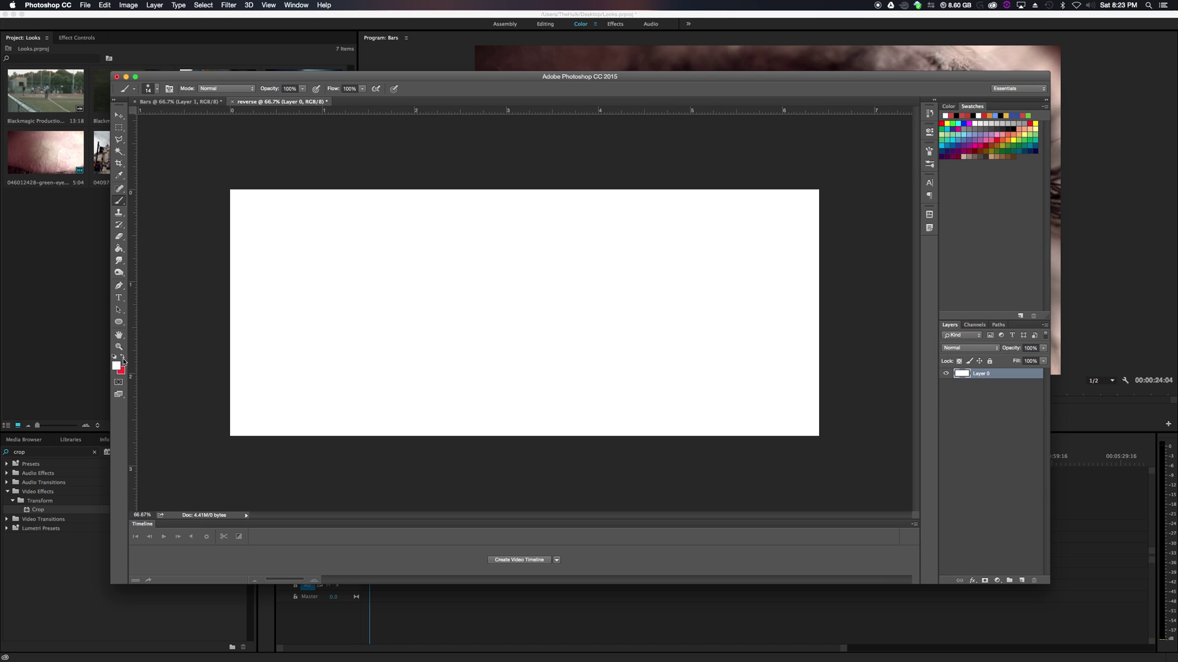
{"action": "key", "text": "super+BackSpace"}
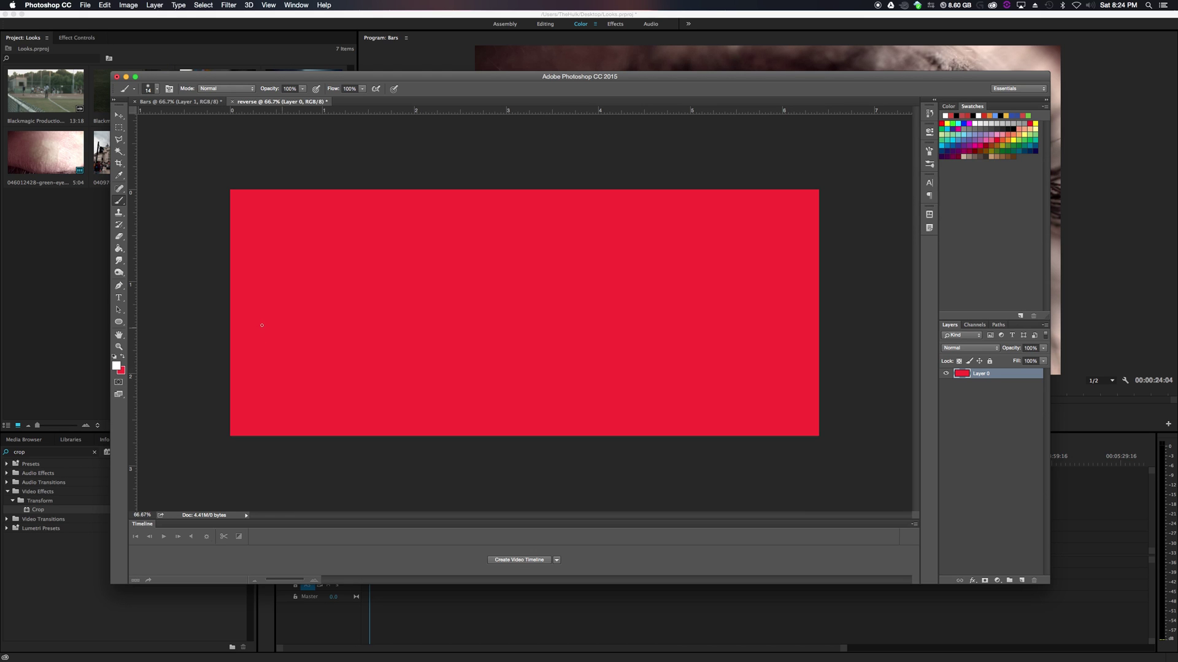
- Copy the red layer from the reverse document into the Bars document
{"action": "left_click_drag", "start_coordinate": [446, 76], "coordinate": [445, 54]}
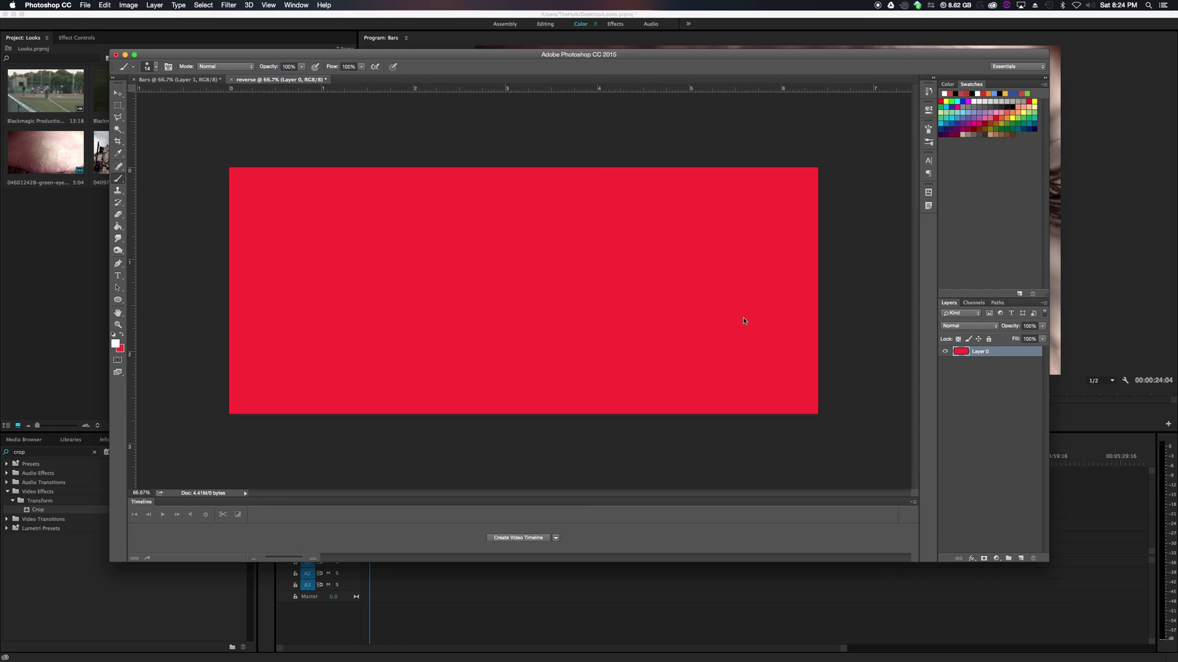
{"action": "left_click", "coordinate": [181, 80]}
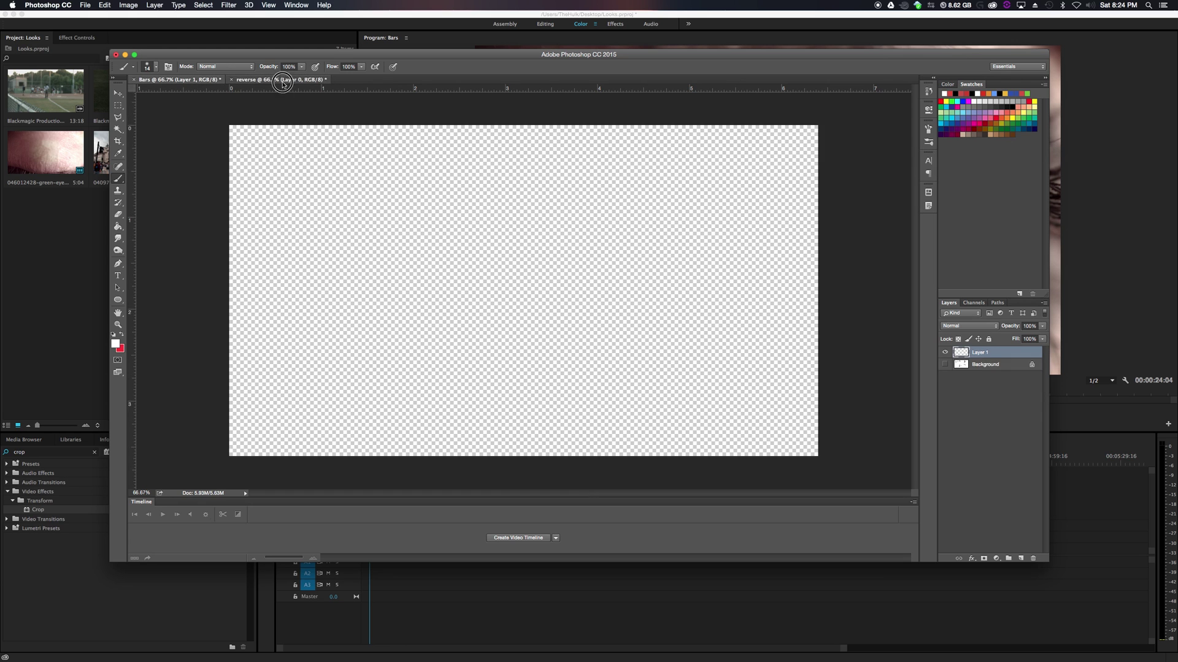
{"action": "left_click", "coordinate": [258, 80]}
{"action": "left_click_drag", "start_coordinate": [258, 80], "coordinate": [263, 198]}
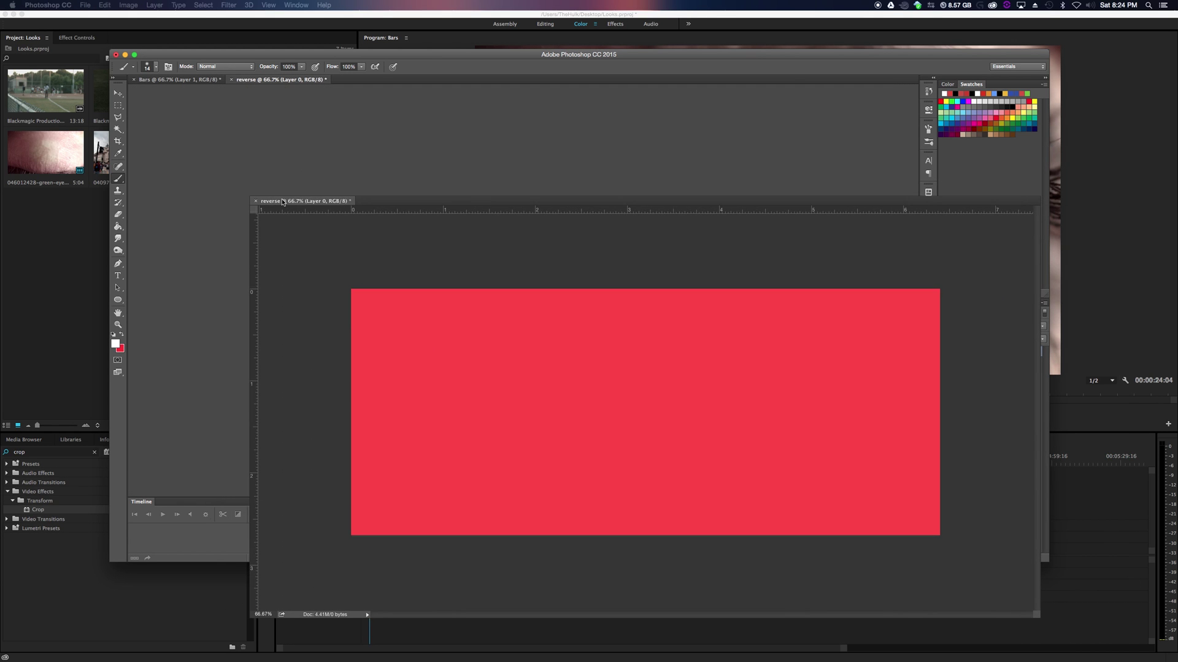
{"action": "left_click_drag", "start_coordinate": [980, 352], "coordinate": [665, 151]}
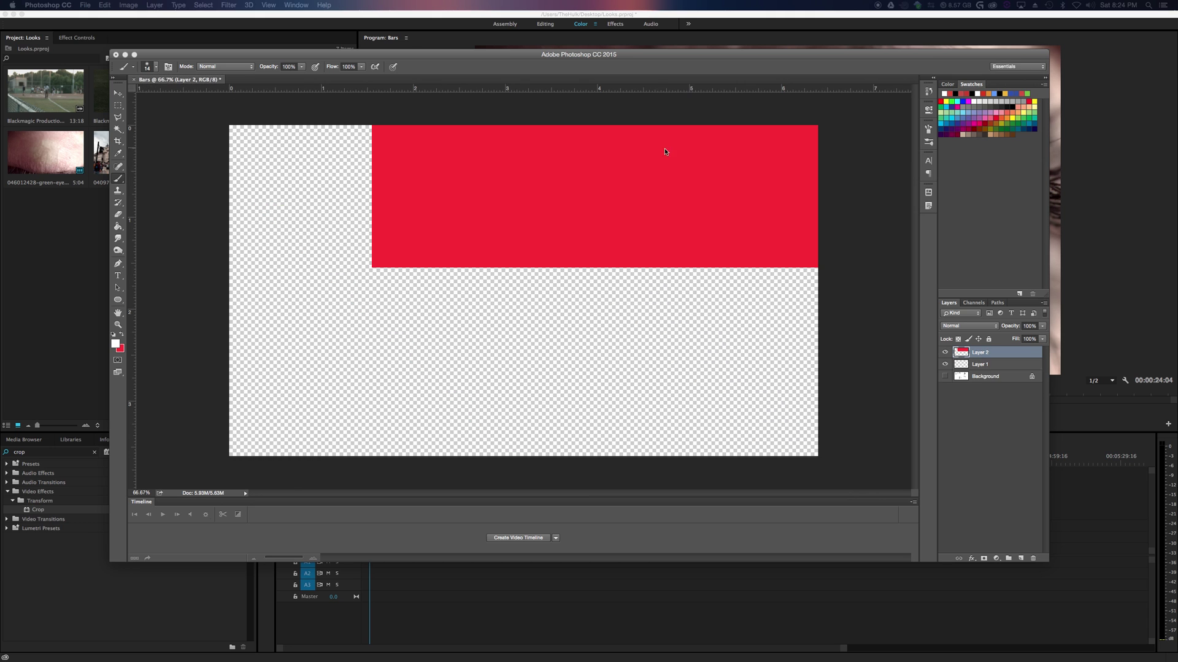
- Centre the red band vertically on Bars and select it with the Magic Wand
{"action": "left_click", "coordinate": [117, 92]}
{"action": "left_click_drag", "start_coordinate": [433, 200], "coordinate": [273, 339]}
{"action": "left_click_drag", "start_coordinate": [395, 332], "coordinate": [400, 323]}
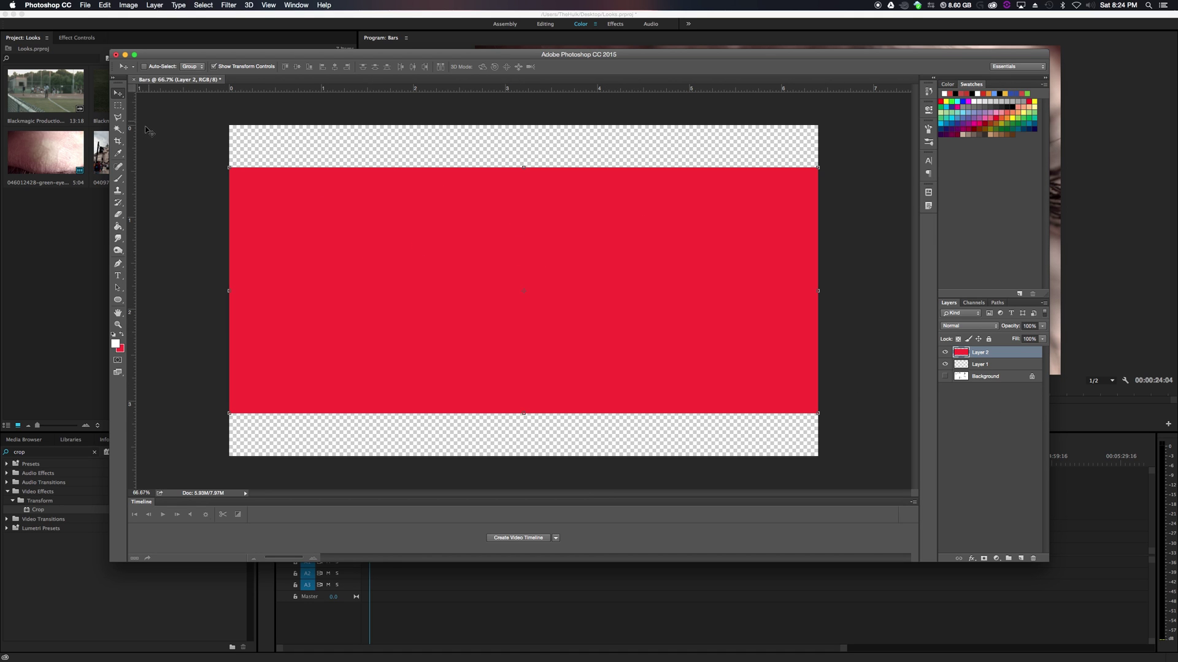
{"action": "left_click", "coordinate": [118, 130]}
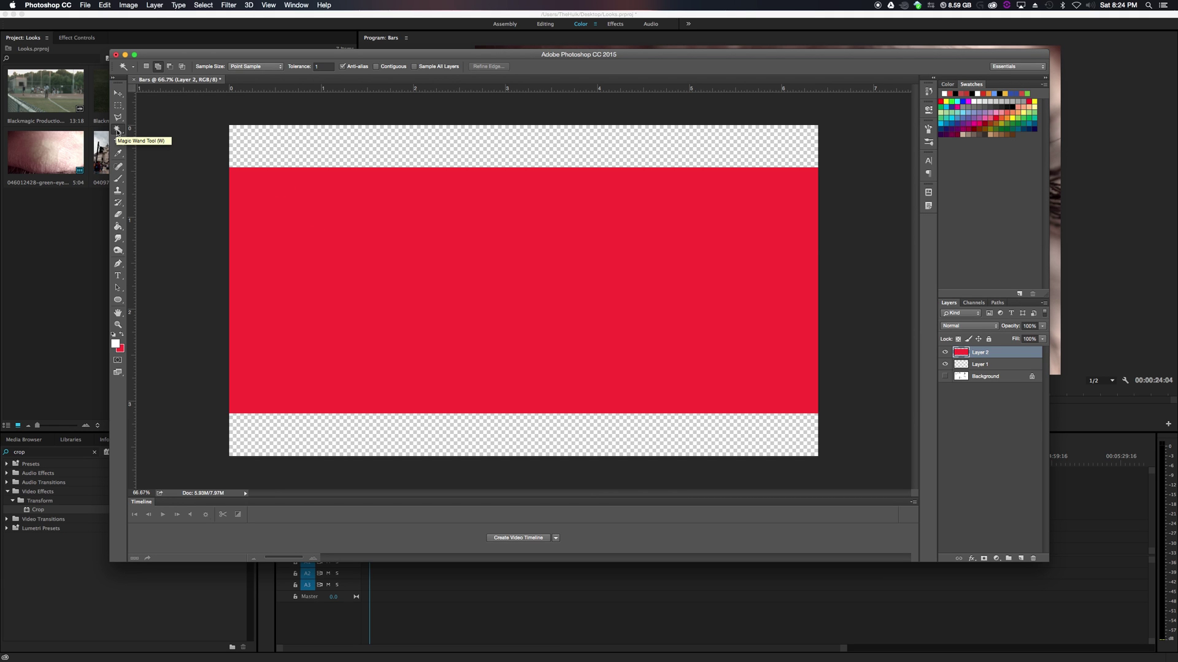
{"action": "left_click", "coordinate": [434, 192]}
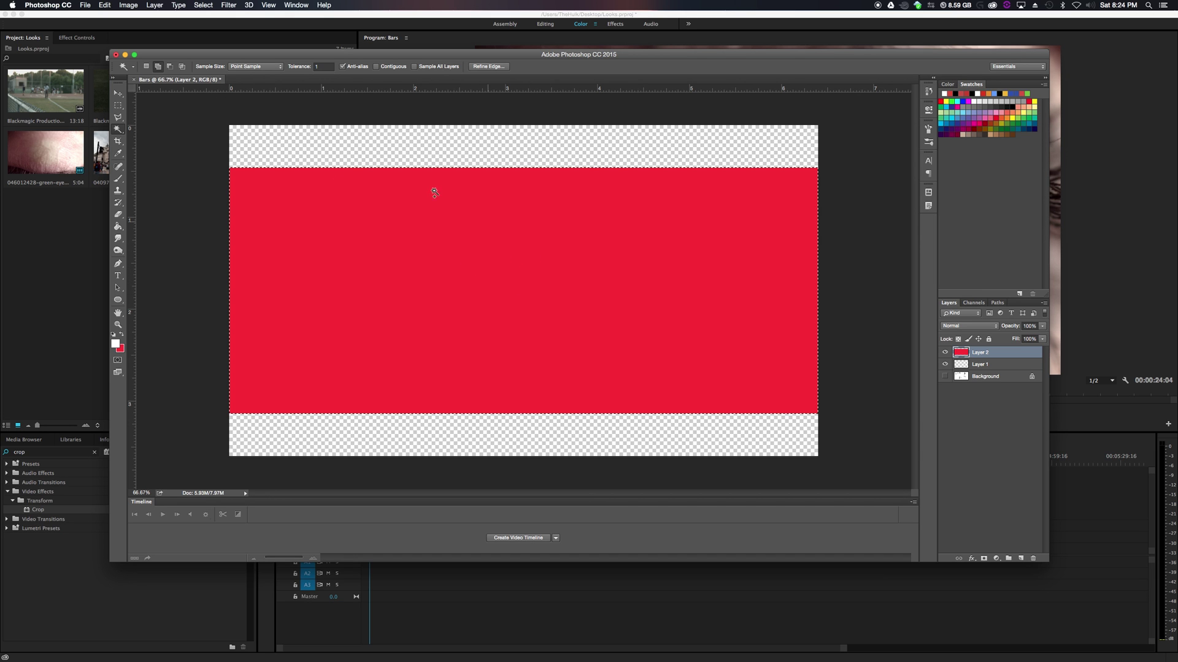
- Invert the selection and fill the top and bottom strips black on a new Layer 3
{"action": "left_click", "coordinate": [203, 5]}
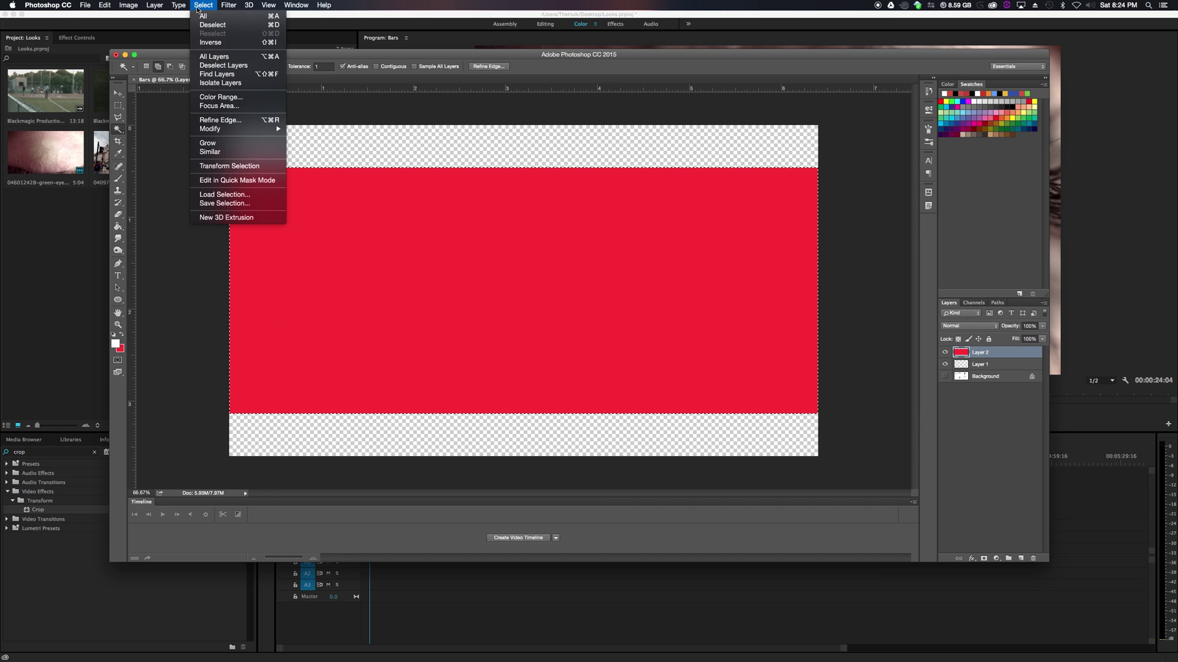
{"action": "left_click", "coordinate": [214, 43]}
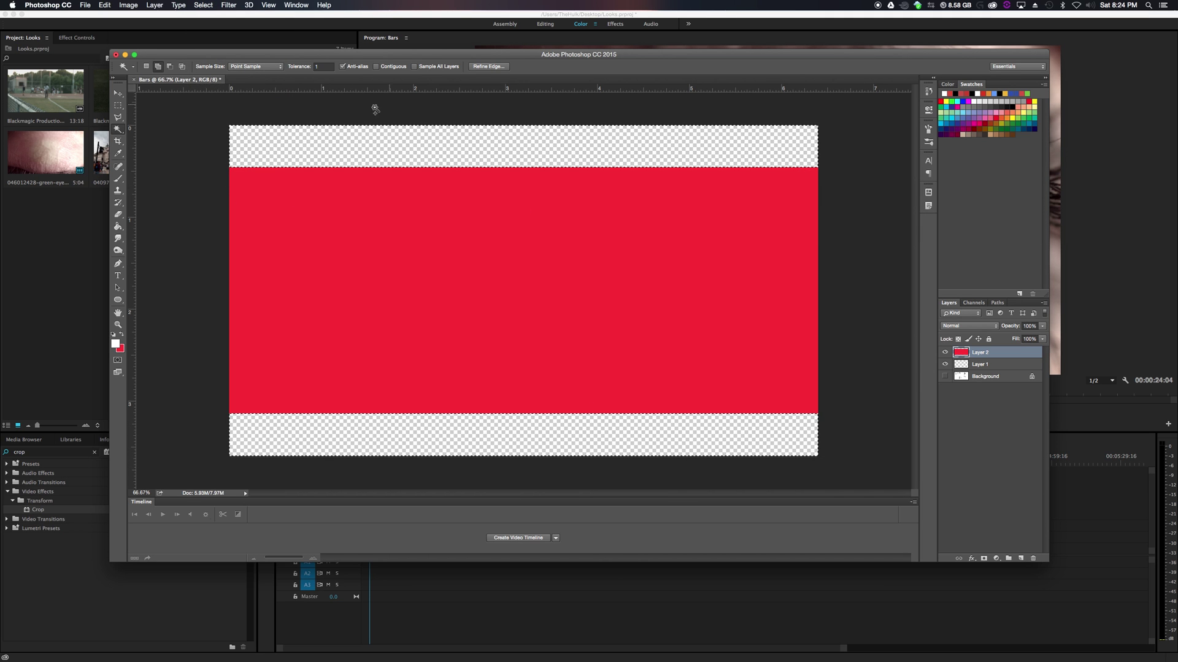
{"action": "left_click", "coordinate": [1021, 558]}
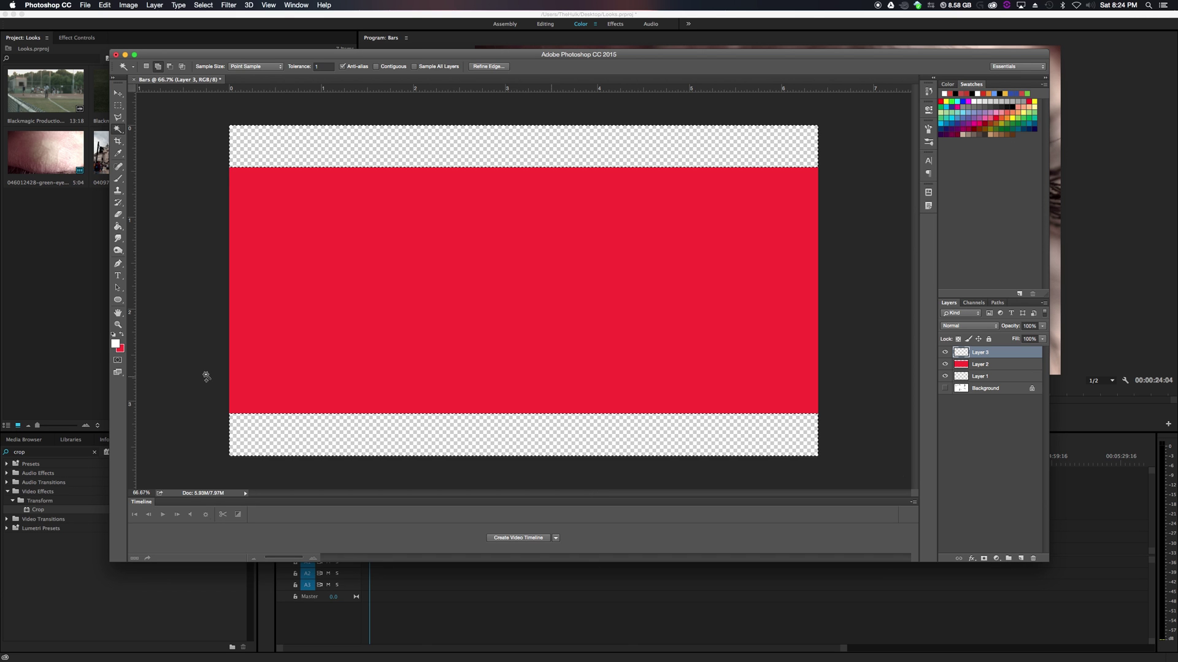
{"action": "left_click", "coordinate": [114, 335]}
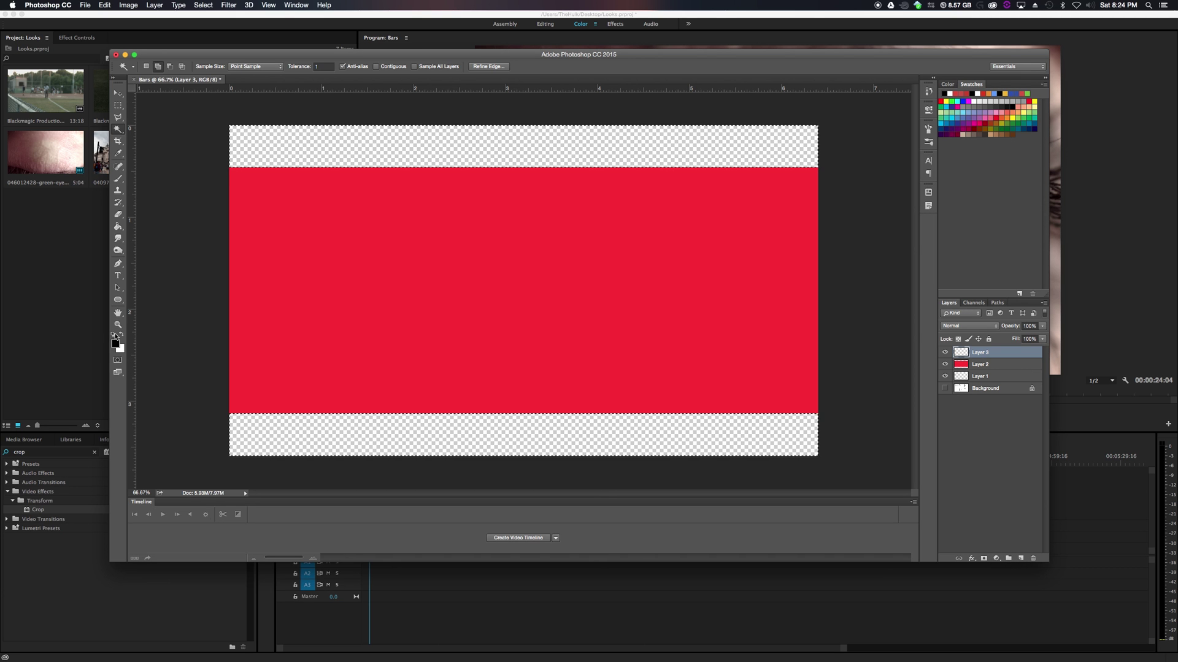
{"action": "left_click", "coordinate": [122, 336]}
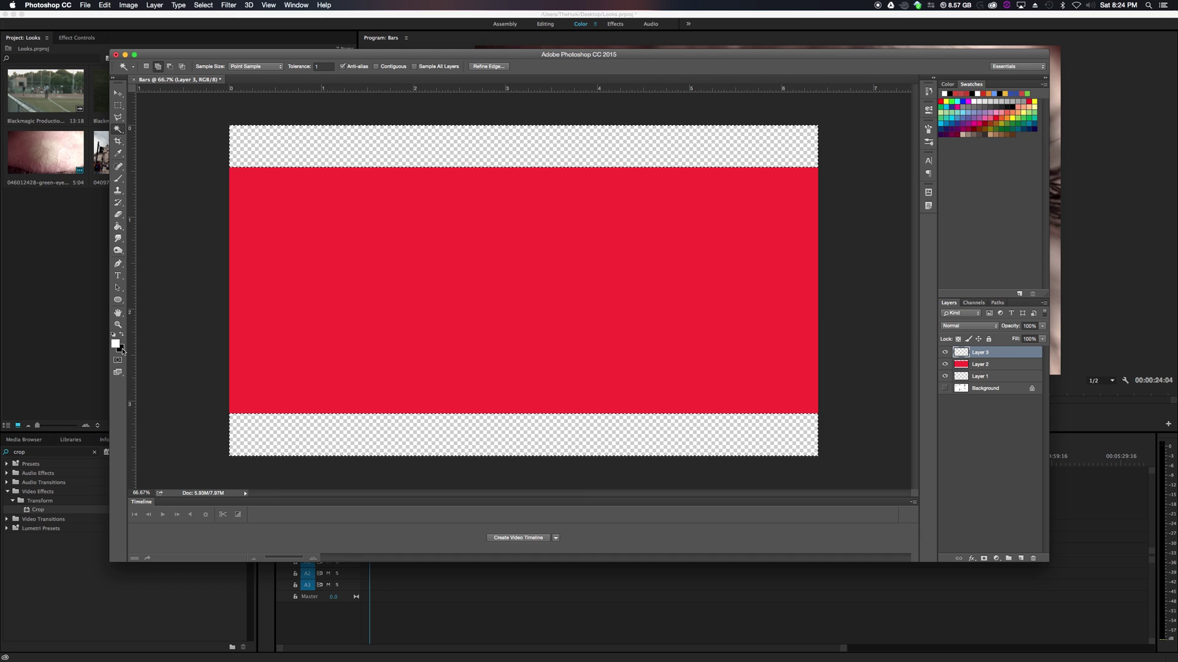
{"action": "key", "text": "super+BackSpace"}
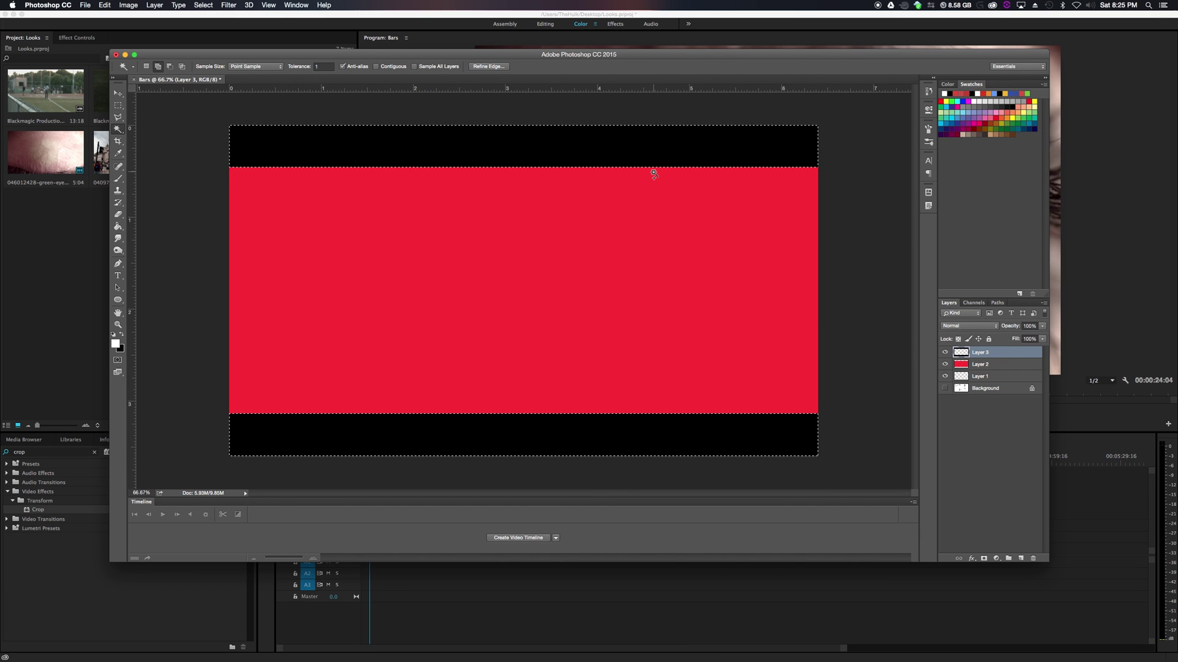
- Hide the red Layer 2 and Layer 1 so only the black bars show
{"action": "left_click", "coordinate": [946, 364]}
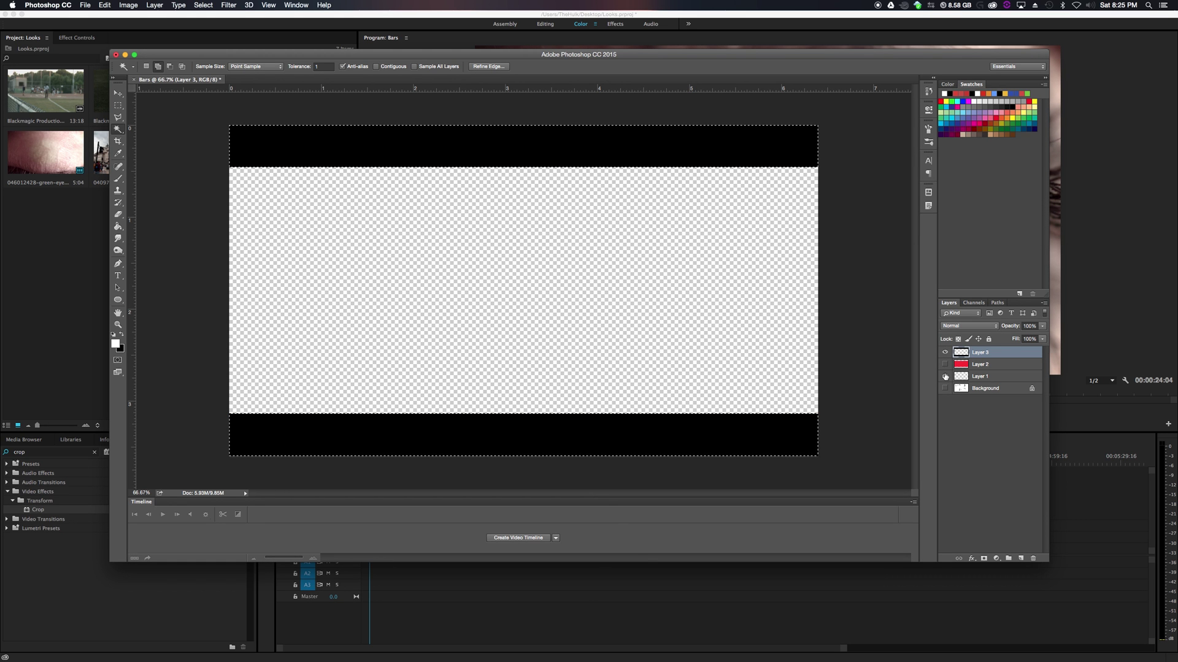
{"action": "left_click", "coordinate": [979, 414]}
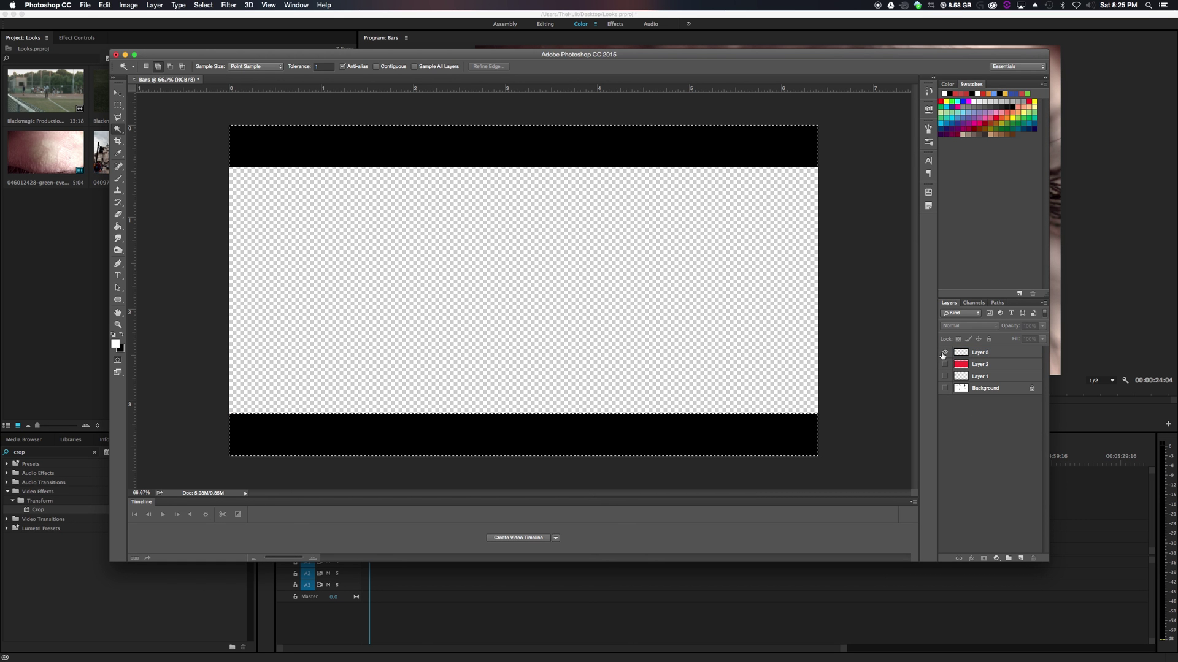
{"action": "left_click", "coordinate": [946, 352]}
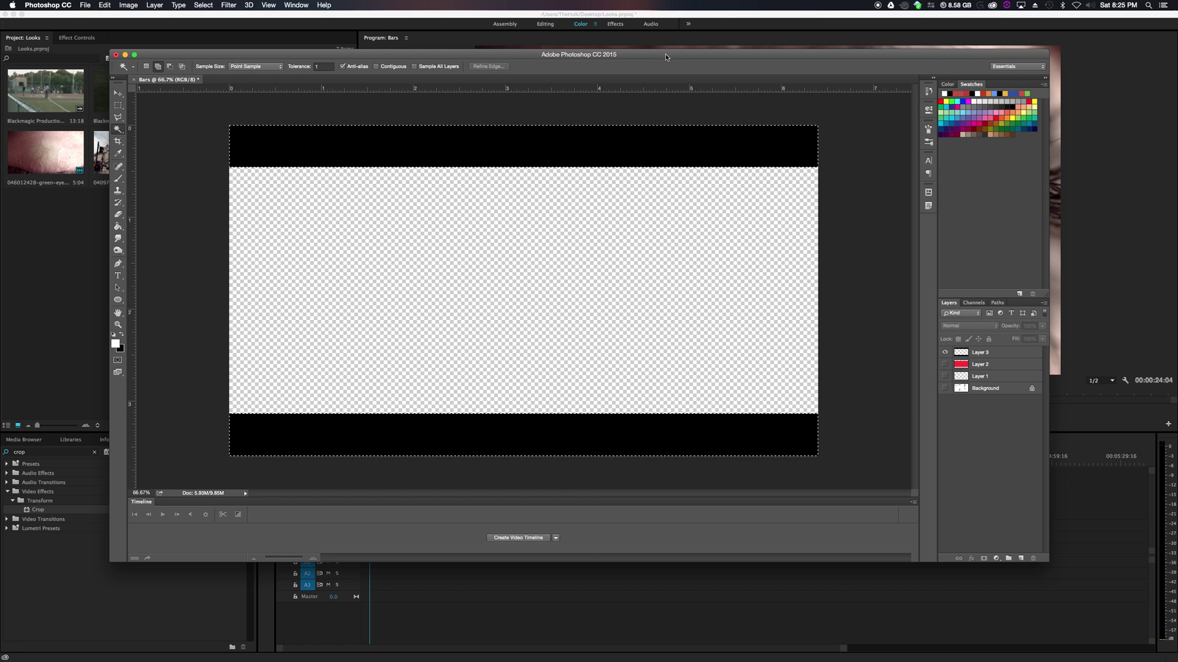
{"action": "left_click_drag", "start_coordinate": [665, 54], "coordinate": [726, 51]}
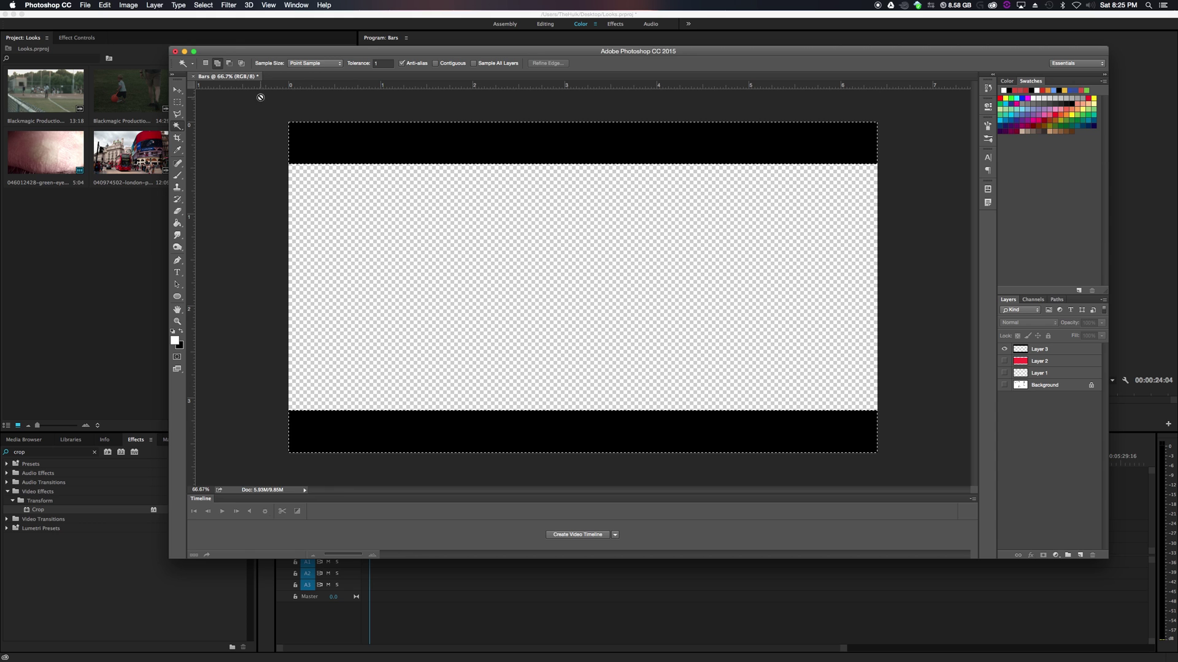
- Deselect, then save Bars to the Desktop as the PNG 2-39x1_1080p.png
{"action": "left_click", "coordinate": [213, 5]}
{"action": "left_click", "coordinate": [212, 25]}
{"action": "left_click", "coordinate": [85, 4]}
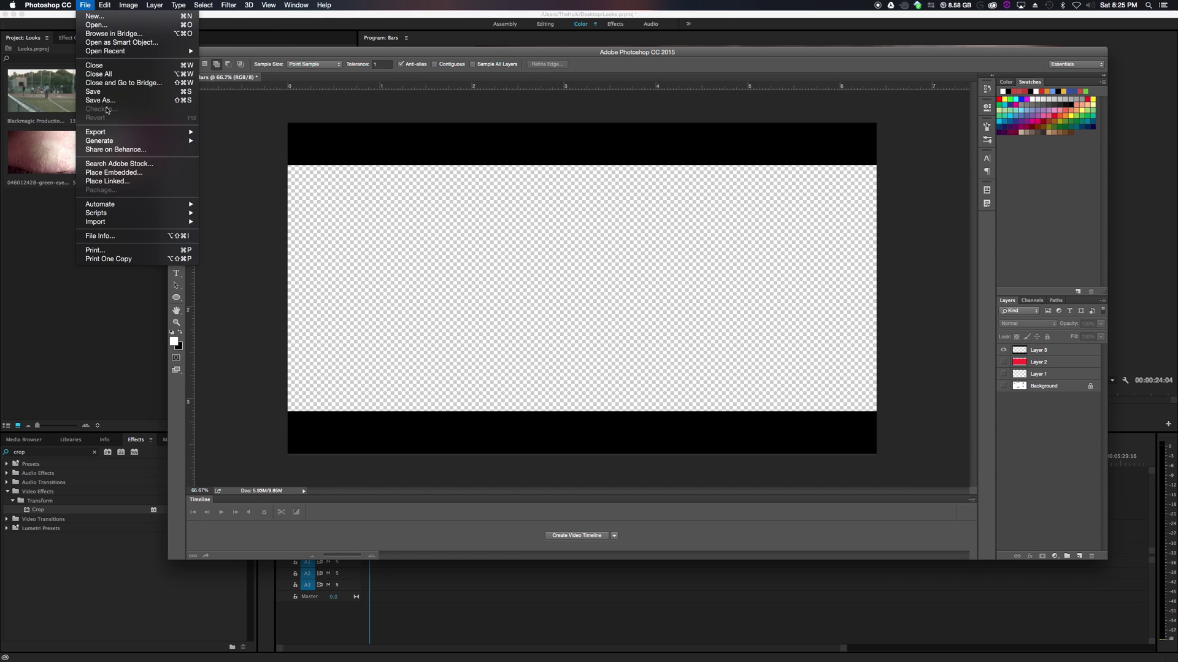
{"action": "left_click", "coordinate": [100, 100]}
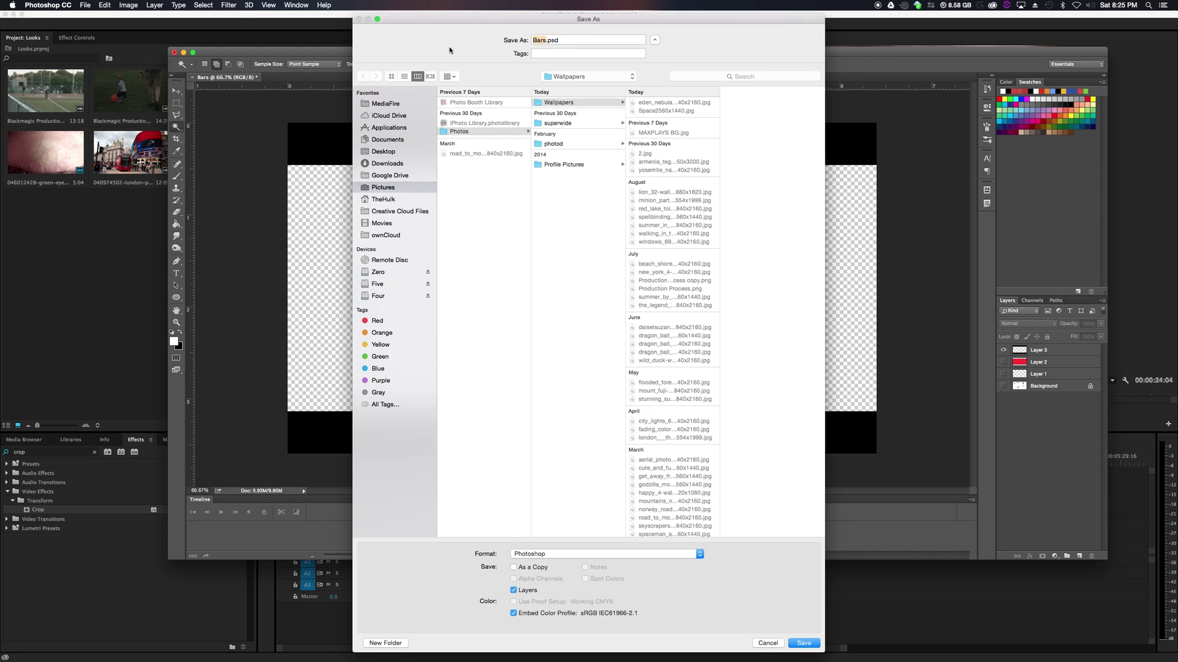
{"action": "left_click", "coordinate": [392, 150]}
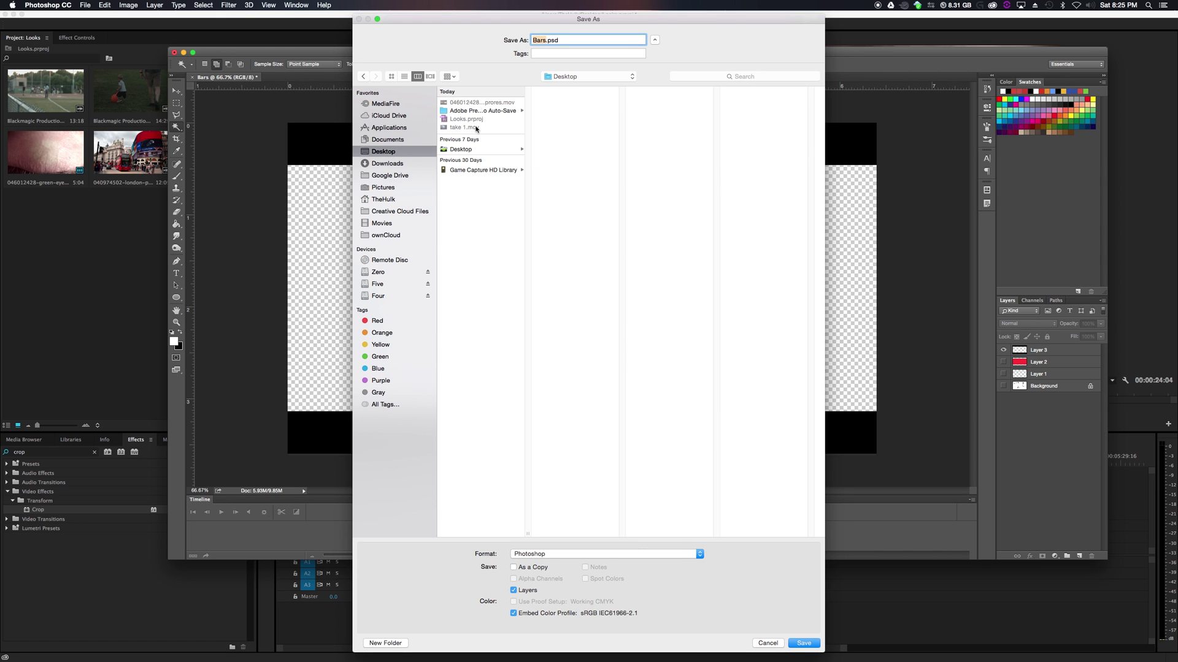
{"action": "left_click", "coordinate": [626, 559]}
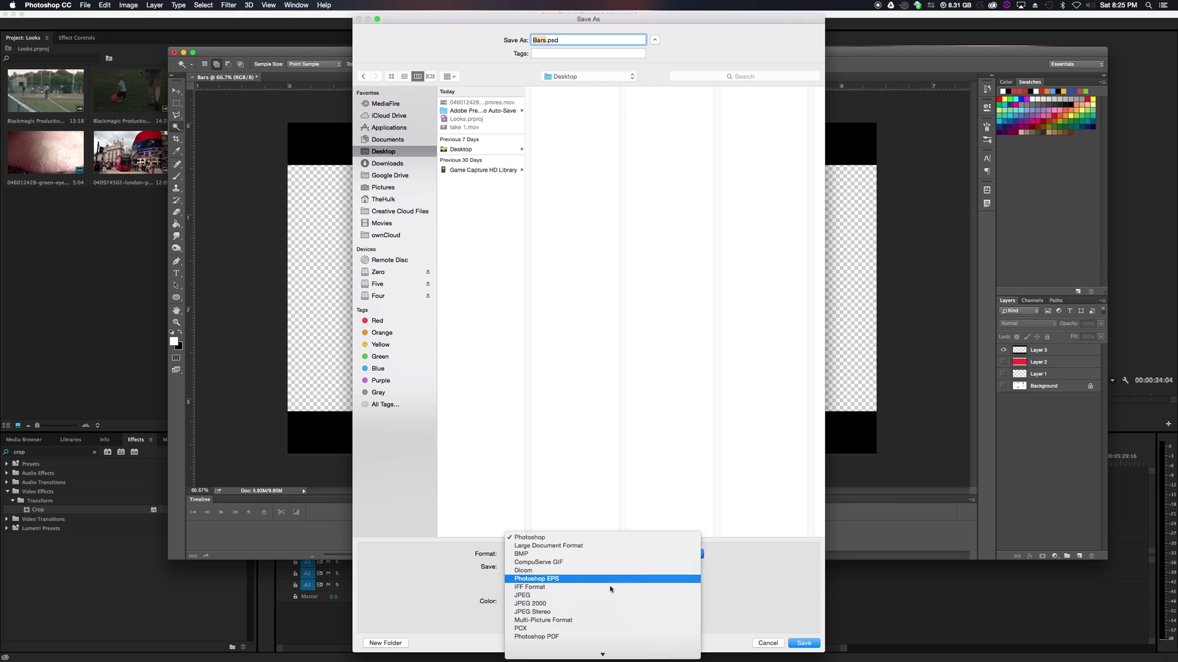
{"action": "left_click", "coordinate": [564, 612]}
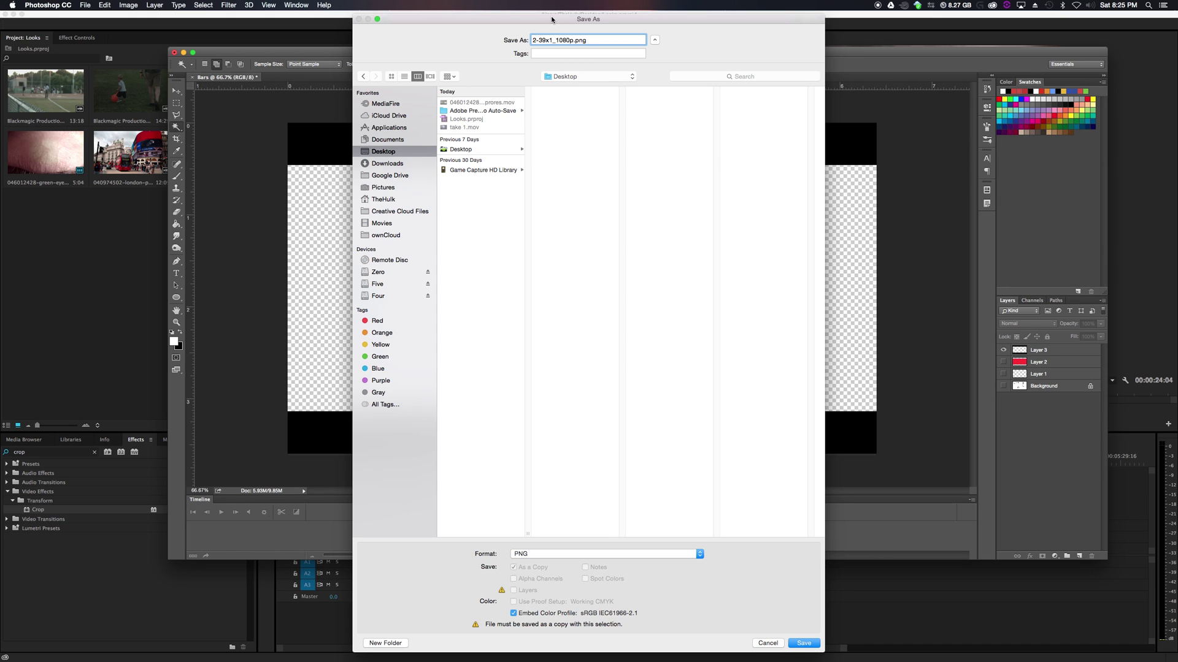
{"action": "left_click_drag", "start_coordinate": [552, 19], "coordinate": [559, 21]}
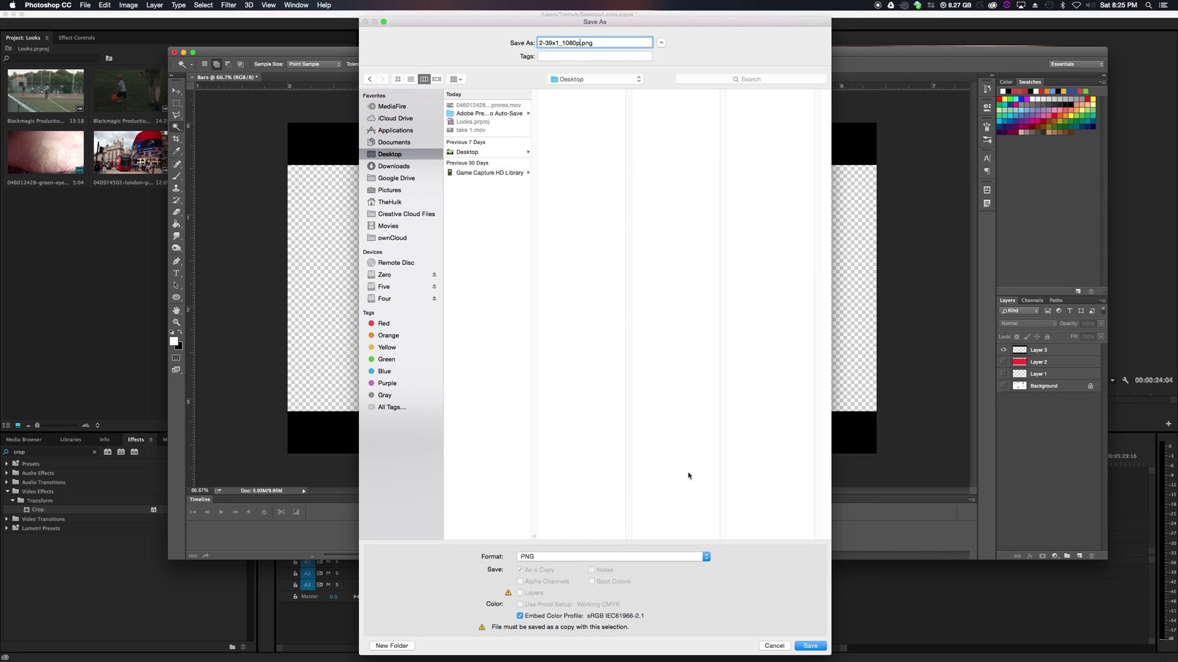
{"action": "left_click", "coordinate": [822, 646]}
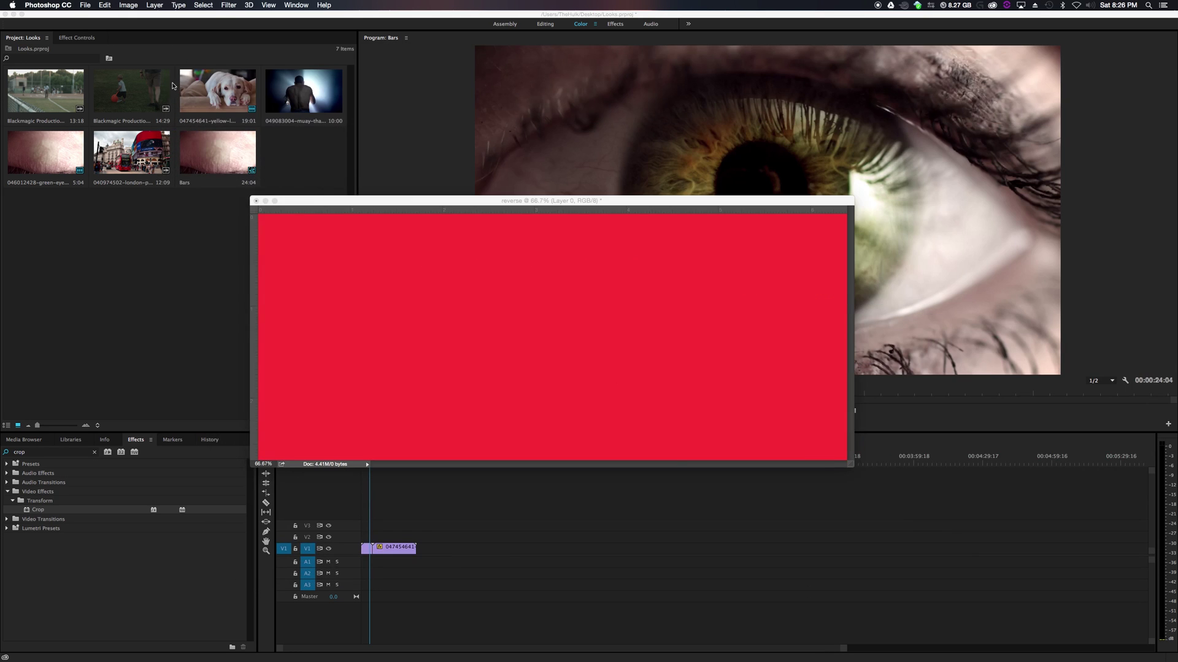
- Import 2-39x1_1080p.png into the Premiere project
{"action": "left_click", "coordinate": [256, 205]}
{"action": "left_click", "coordinate": [265, 201]}
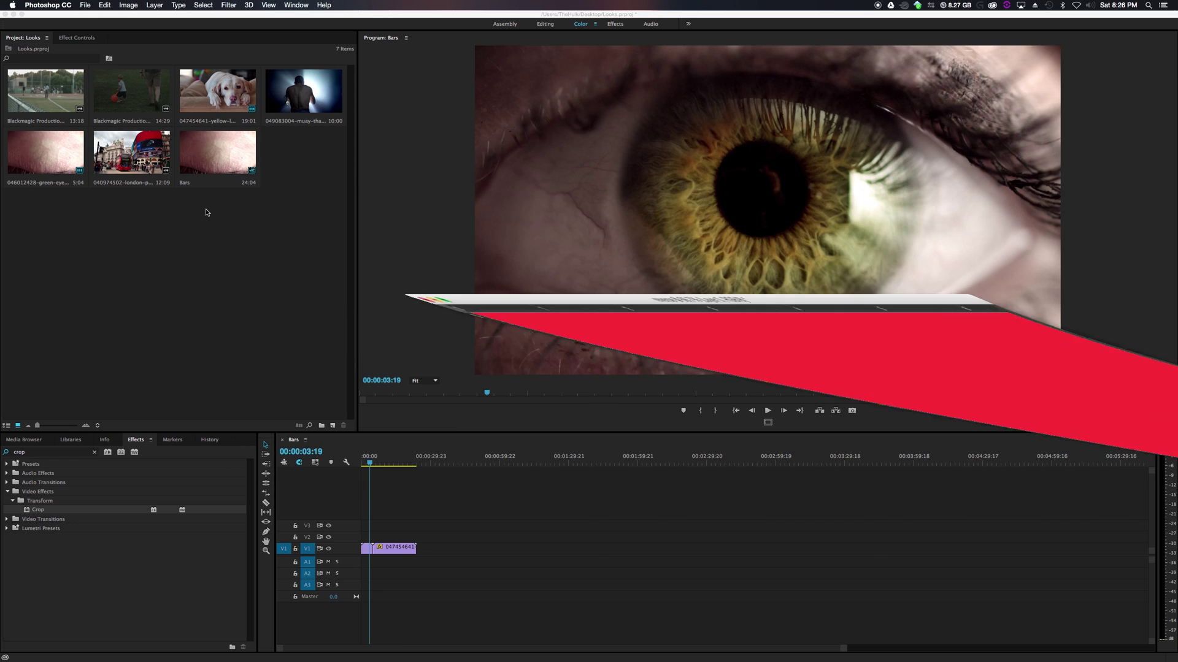
{"action": "right_click", "coordinate": [113, 238]}
{"action": "key", "text": "Escape"}
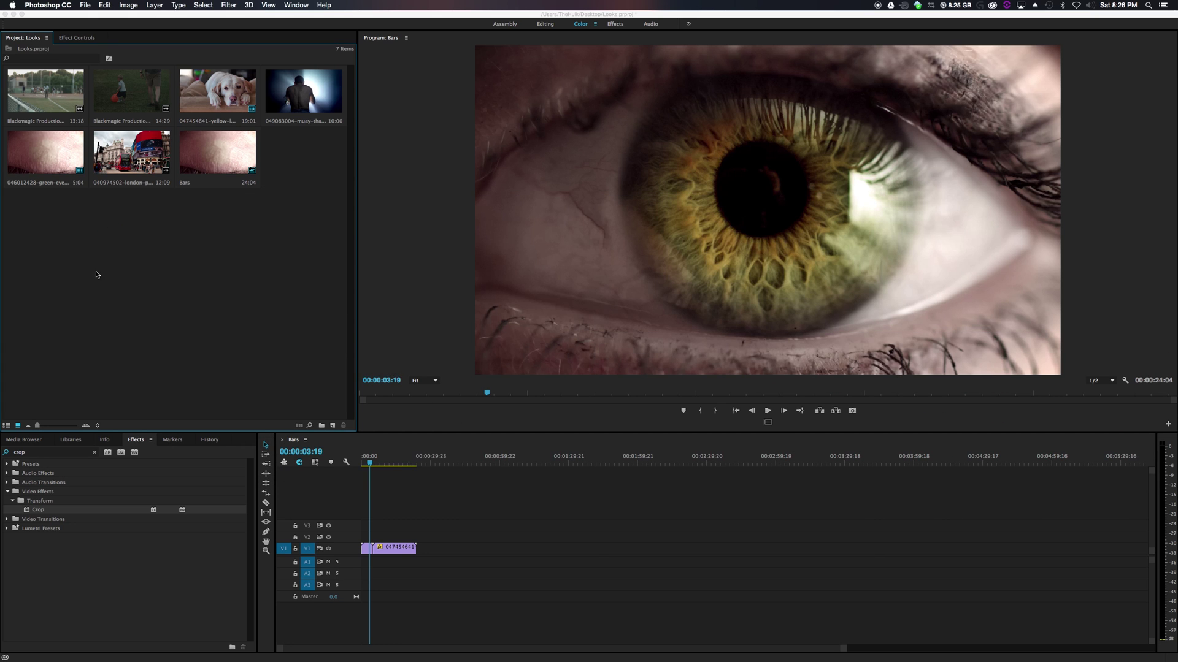
{"action": "right_click", "coordinate": [114, 250]}
{"action": "left_click", "coordinate": [138, 317]}
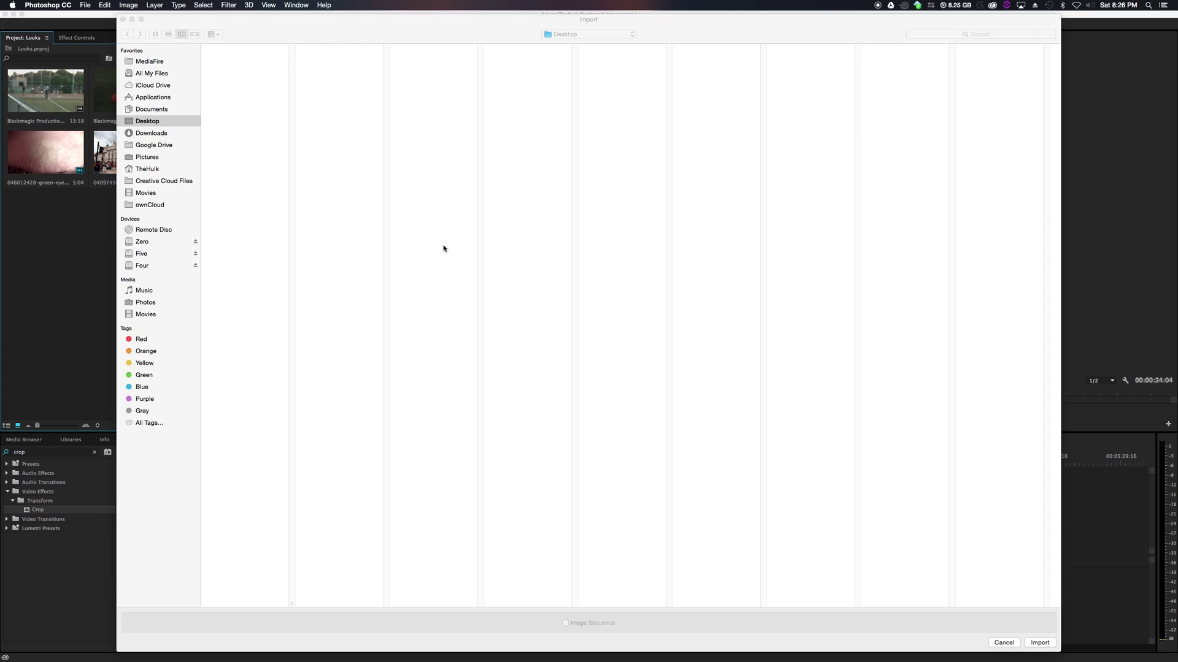
{"action": "left_click", "coordinate": [236, 60]}
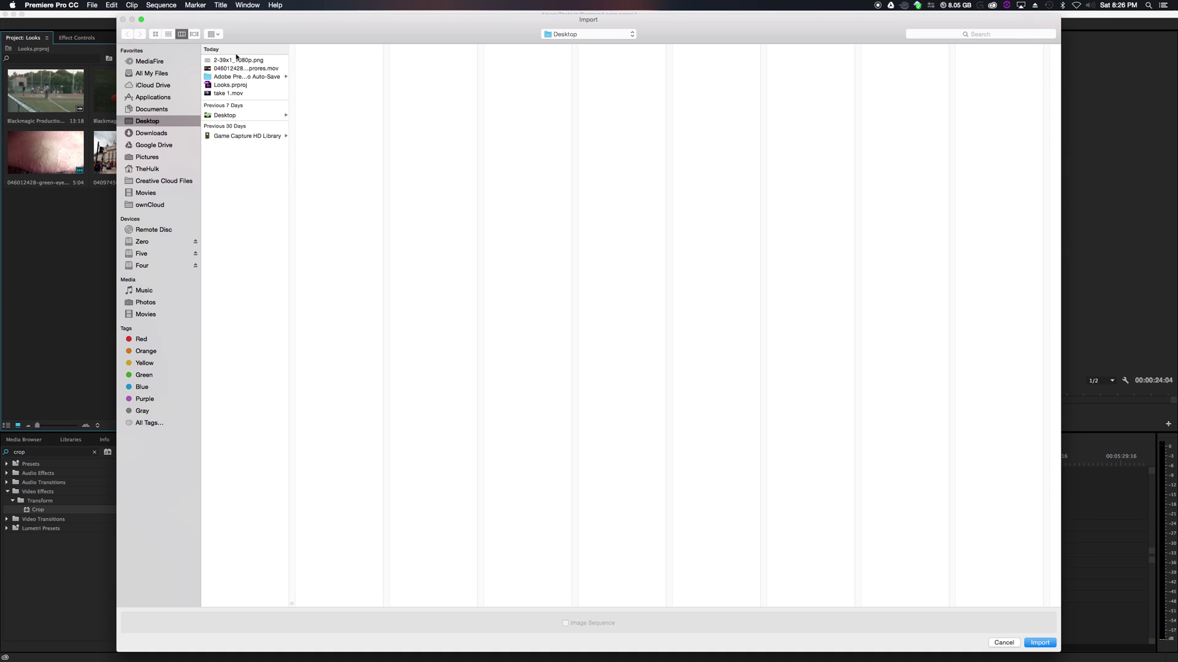
{"action": "left_click", "coordinate": [235, 59]}
{"action": "left_click", "coordinate": [1041, 644]}
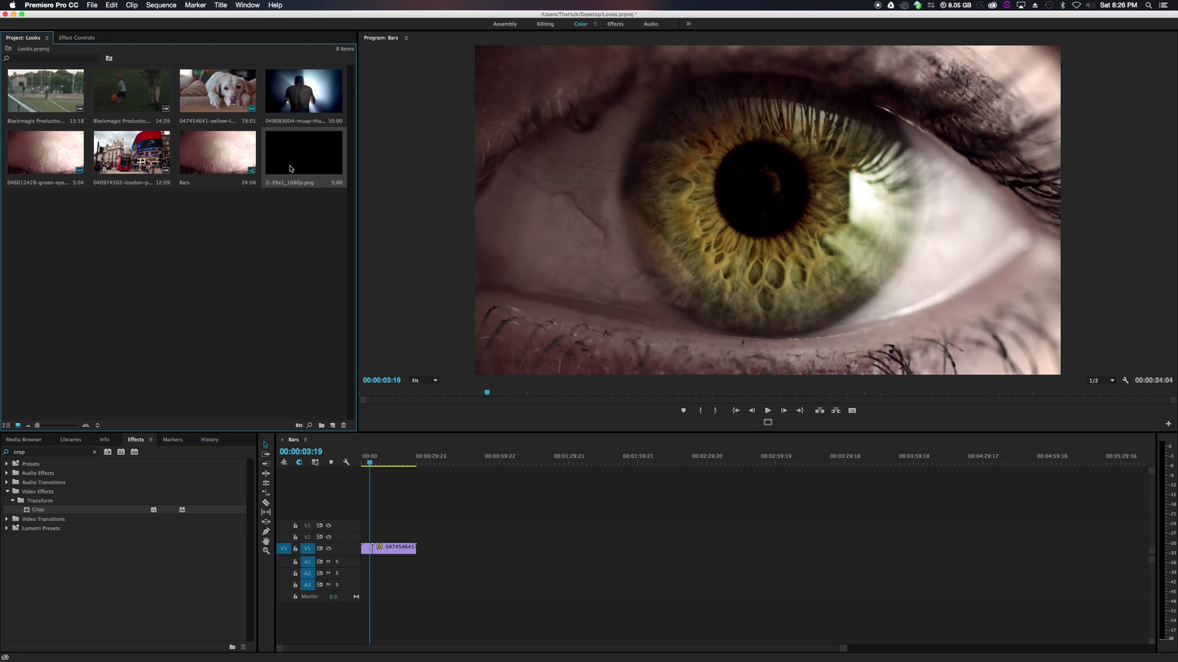
- Place the PNG on V3 above the footage and scrub to check the letterbox
{"action": "left_click_drag", "start_coordinate": [299, 166], "coordinate": [416, 525]}
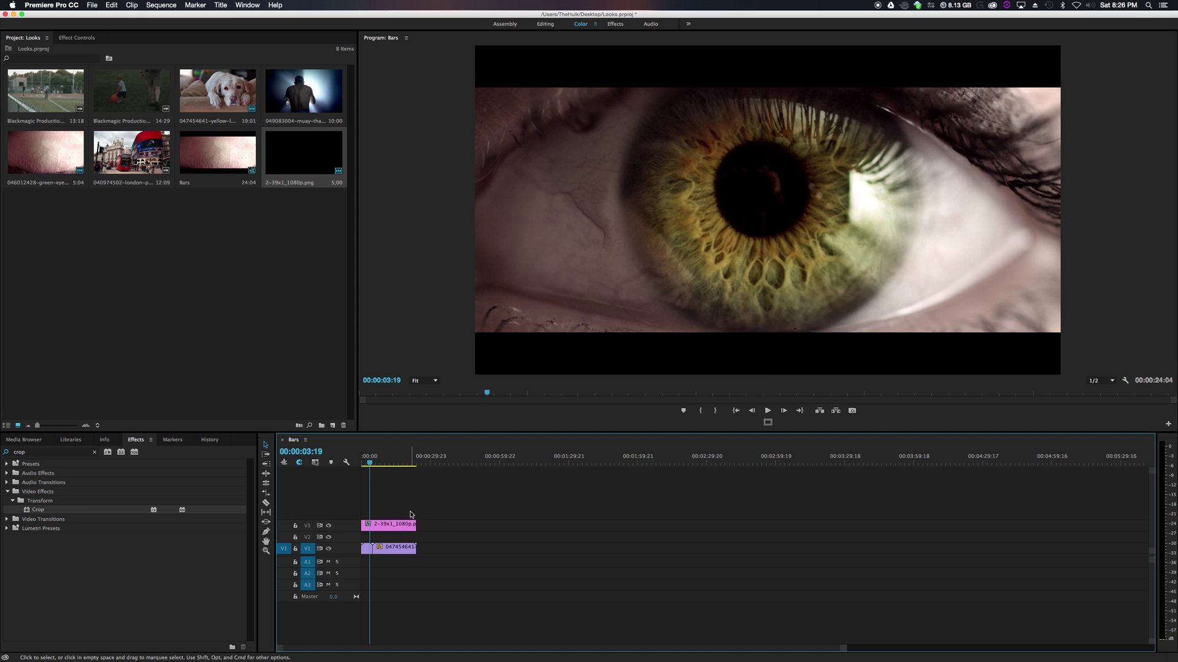
{"action": "left_click_drag", "start_coordinate": [371, 463], "coordinate": [373, 498]}
{"action": "left_click", "coordinate": [241, 313]}
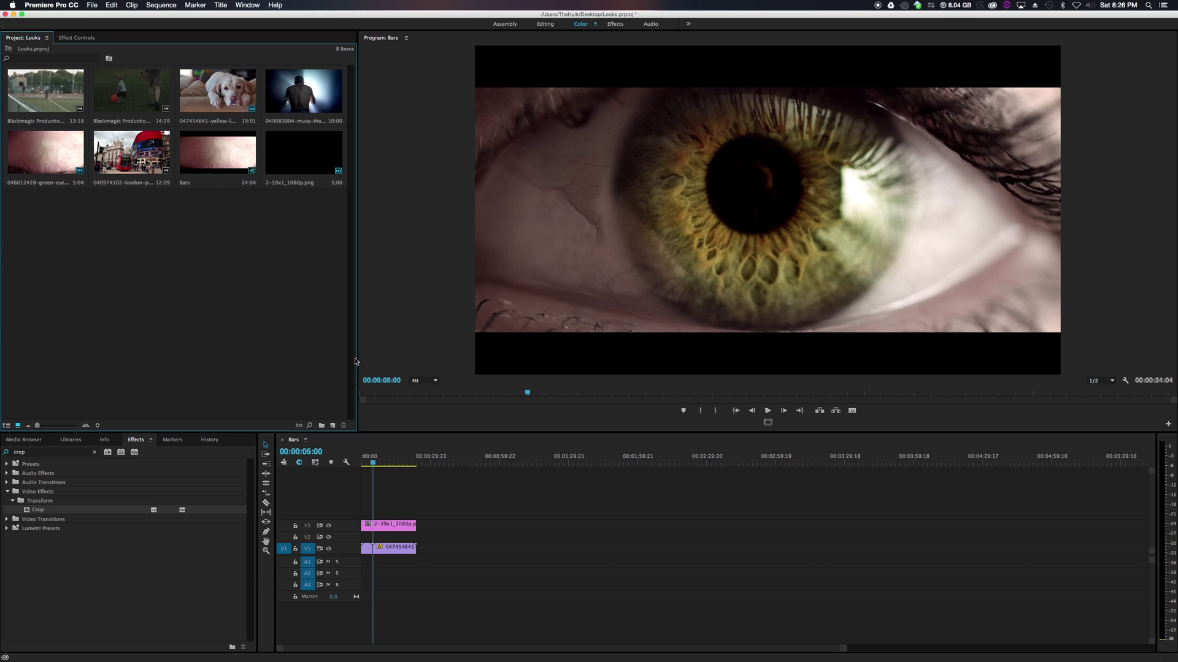
- Delete the 2-39x1_1080p.png letterbox clip from V3 over the dog shot
{"action": "left_click_drag", "start_coordinate": [358, 362], "coordinate": [385, 380]}
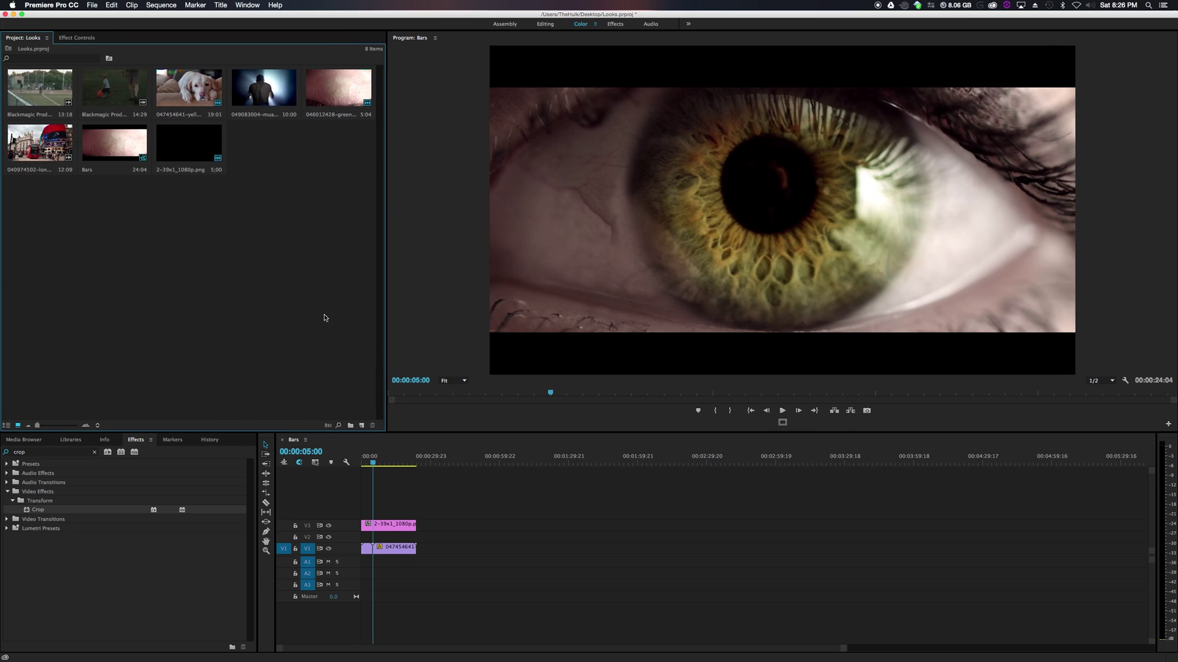
{"action": "left_click_drag", "start_coordinate": [368, 461], "coordinate": [374, 482]}
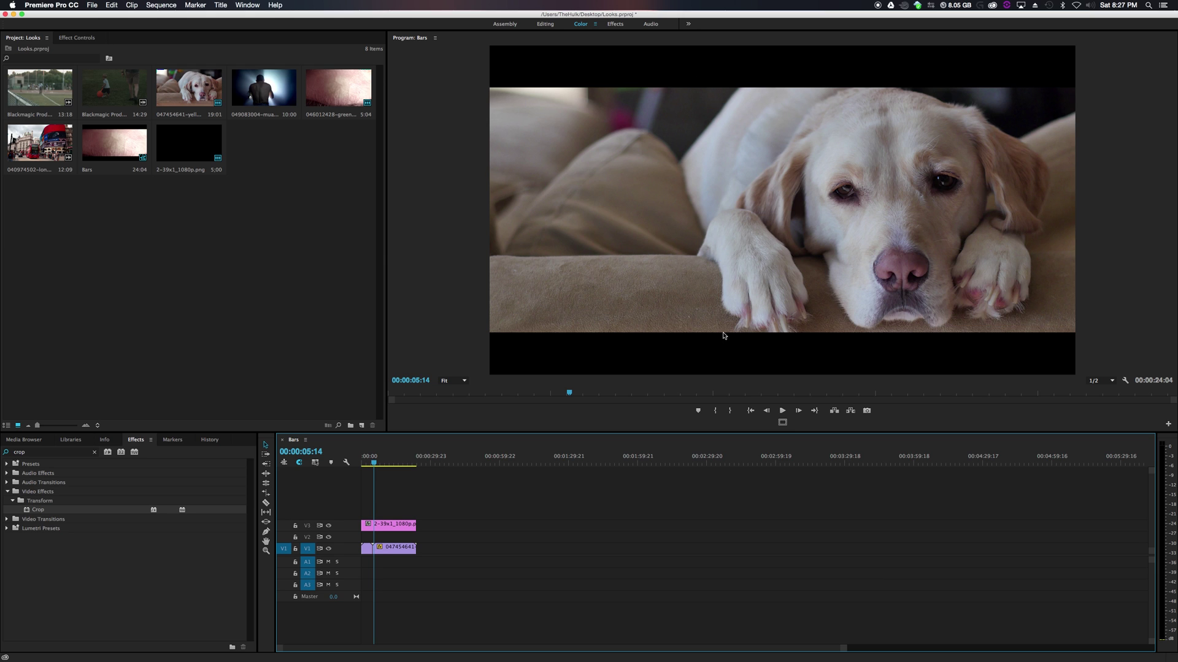
{"action": "left_click_drag", "start_coordinate": [374, 464], "coordinate": [381, 484]}
{"action": "left_click", "coordinate": [395, 524]}
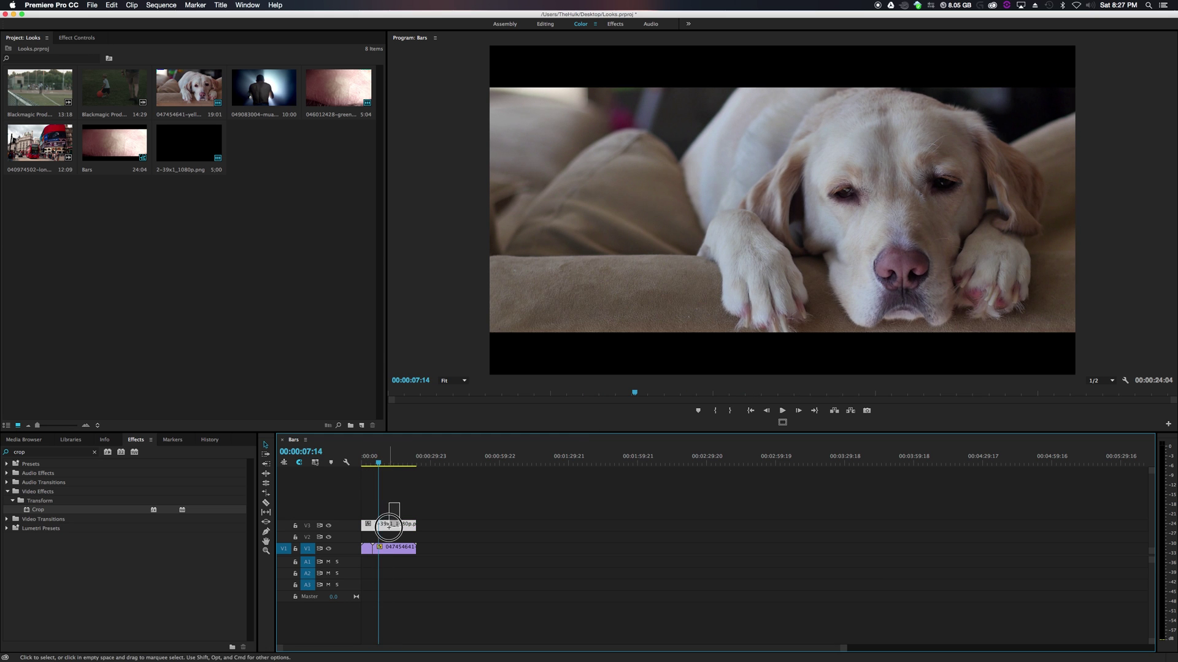
{"action": "key", "text": "Delete"}
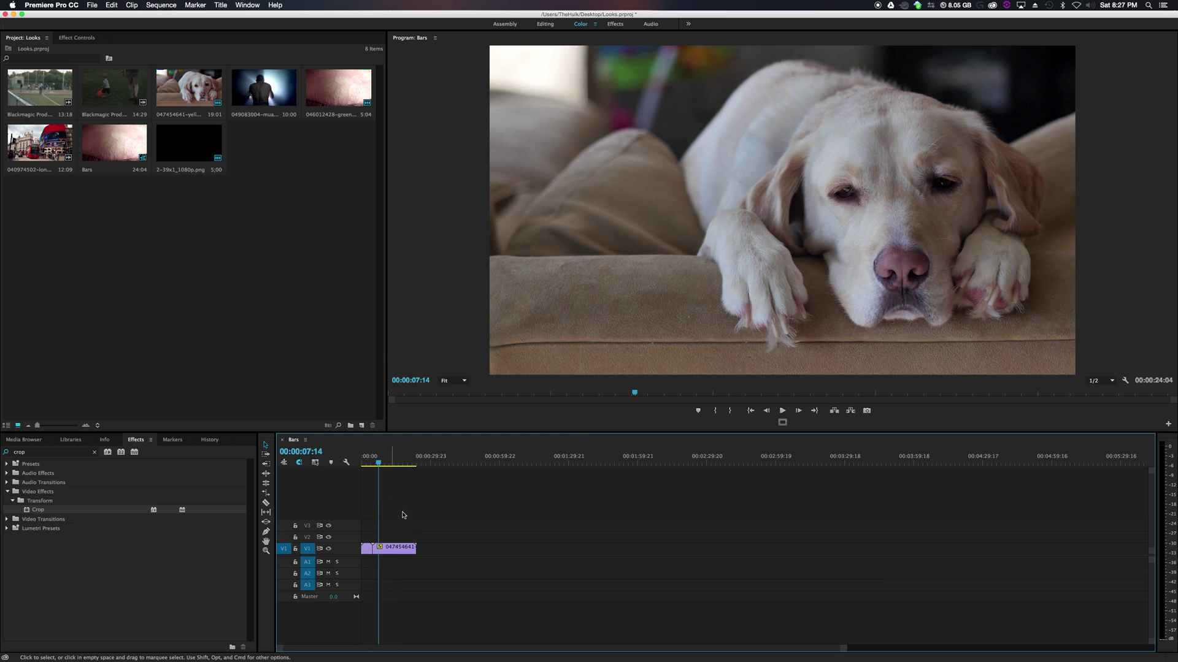
{"action": "left_click", "coordinate": [369, 463]}
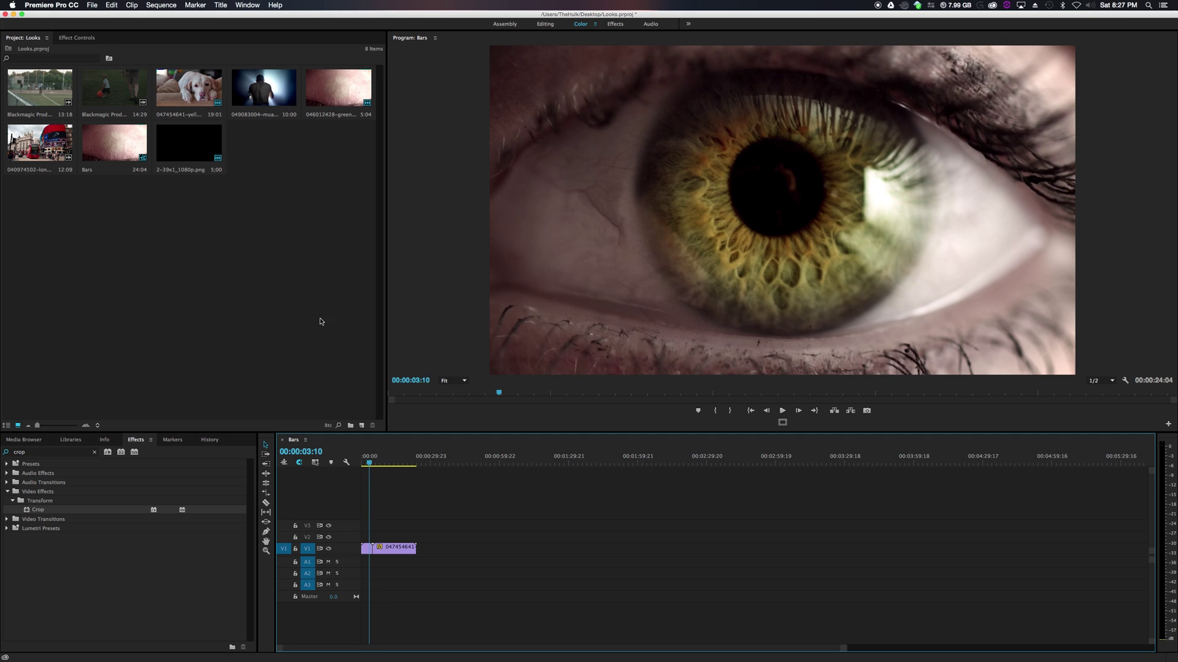
- Change the Bars sequence frame height to 803, accepting the preview deletion
{"action": "left_click", "coordinate": [175, 5]}
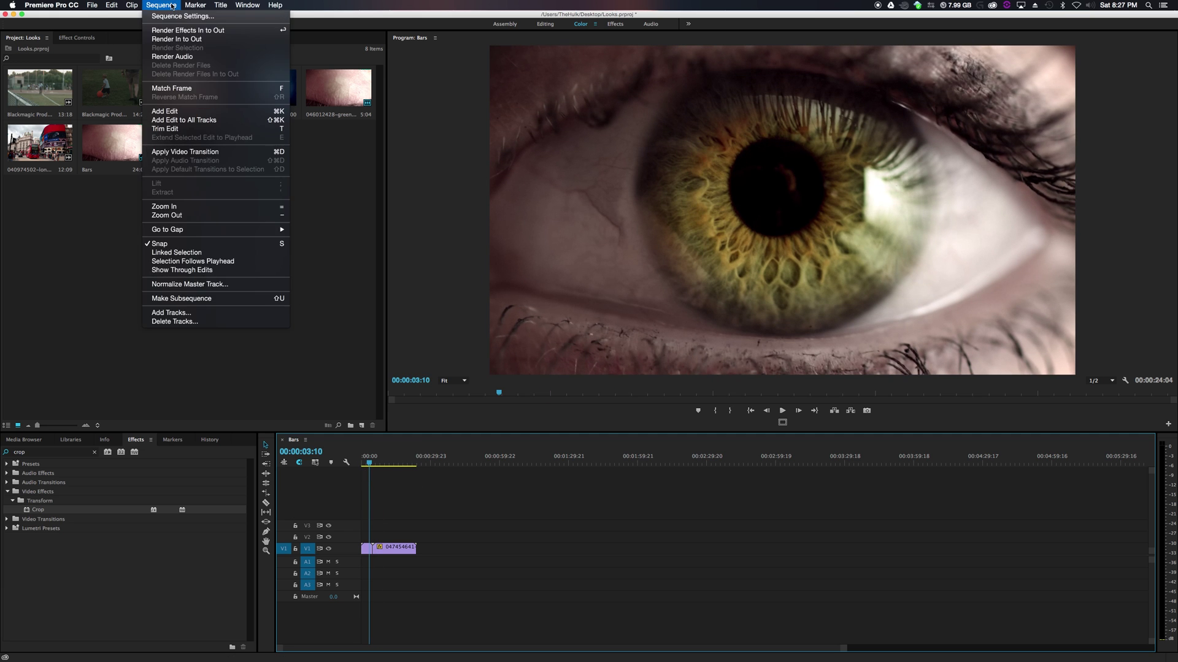
{"action": "left_click", "coordinate": [184, 13]}
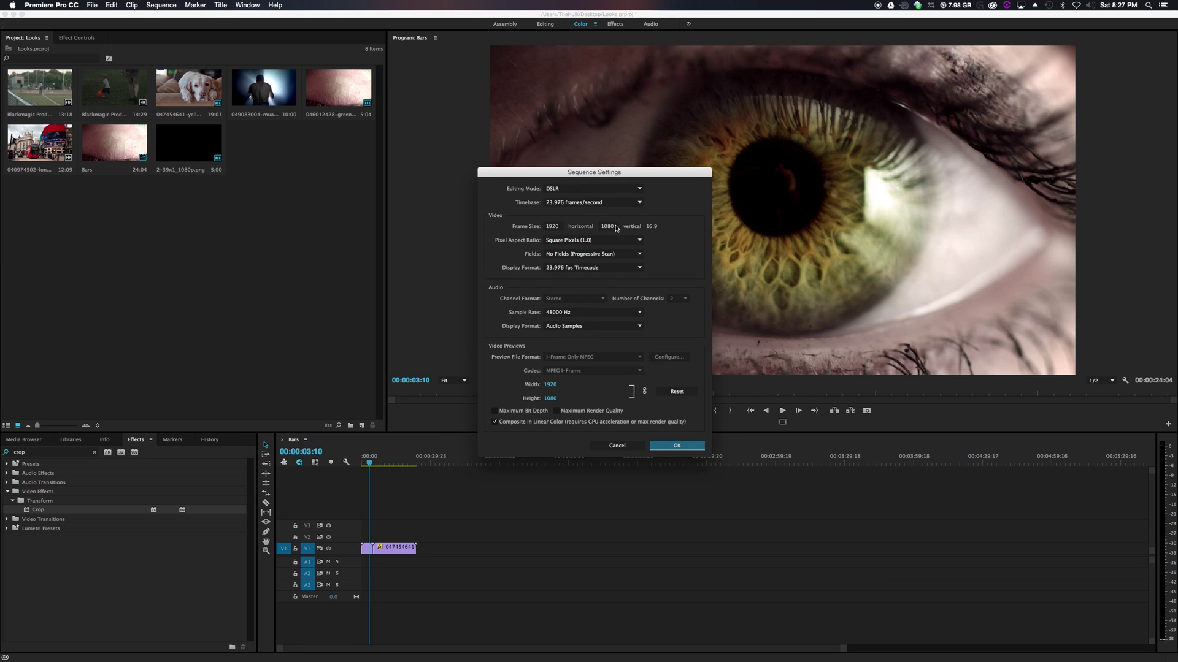
{"action": "left_click", "coordinate": [616, 228]}
{"action": "left_click", "coordinate": [677, 446]}
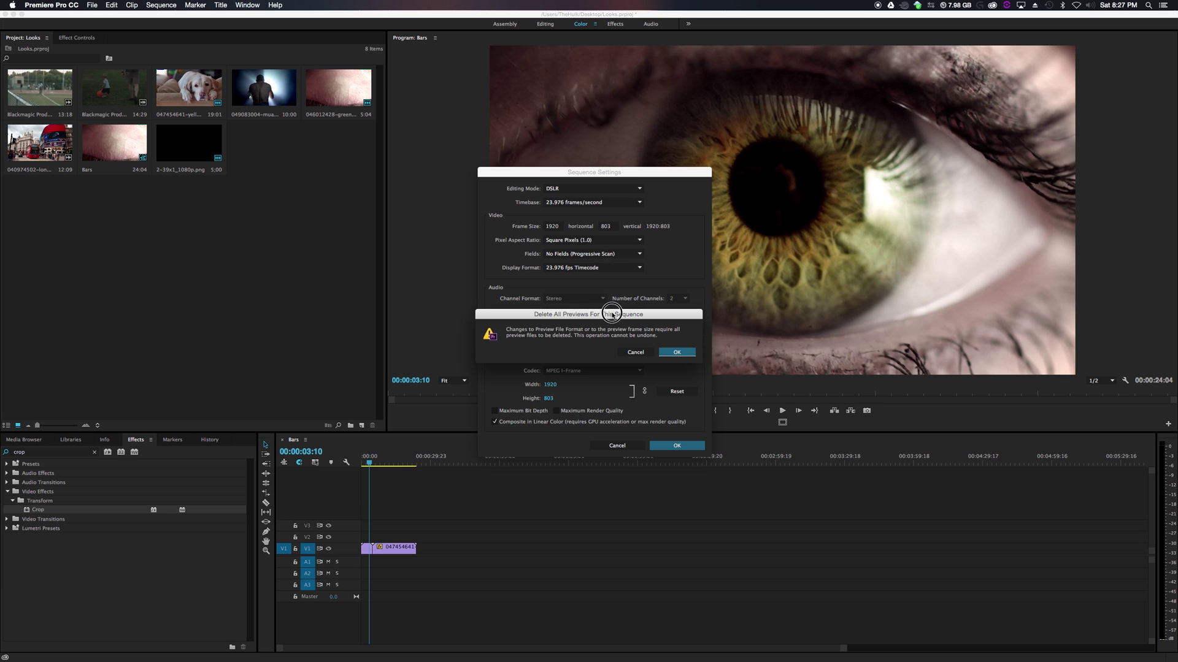
{"action": "left_click_drag", "start_coordinate": [612, 313], "coordinate": [607, 266]}
{"action": "left_click", "coordinate": [673, 306]}
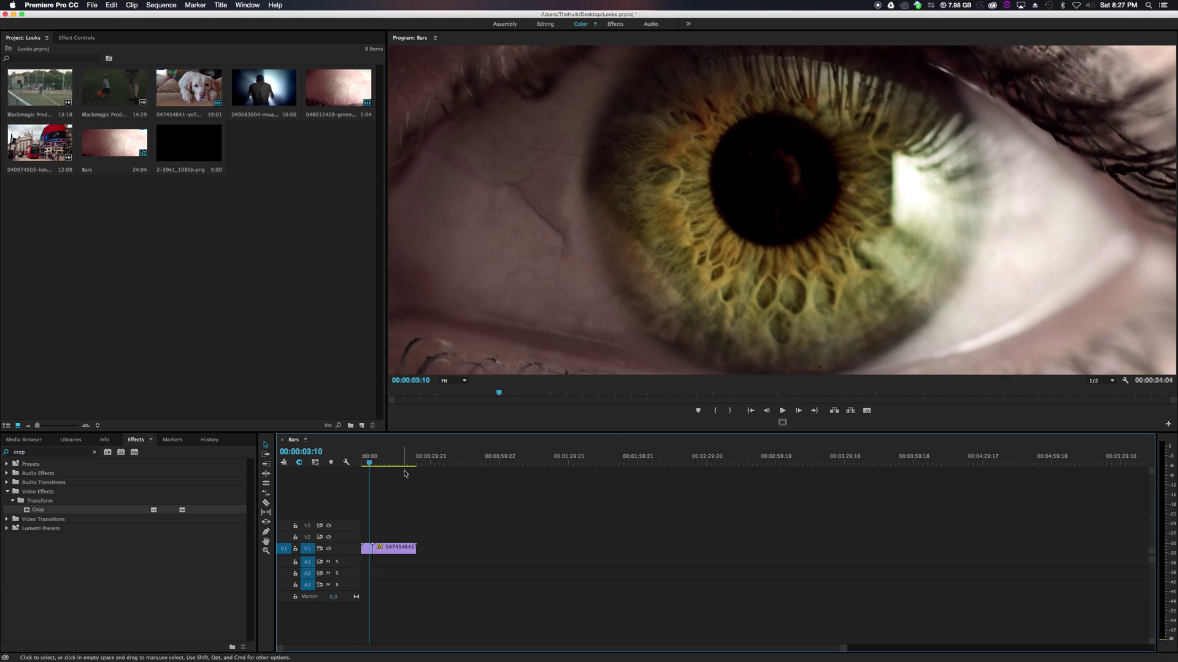
- Raise the dog clip on V1 to Position Y 398.5
{"action": "left_click_drag", "start_coordinate": [372, 465], "coordinate": [389, 482]}
{"action": "left_click", "coordinate": [398, 542]}
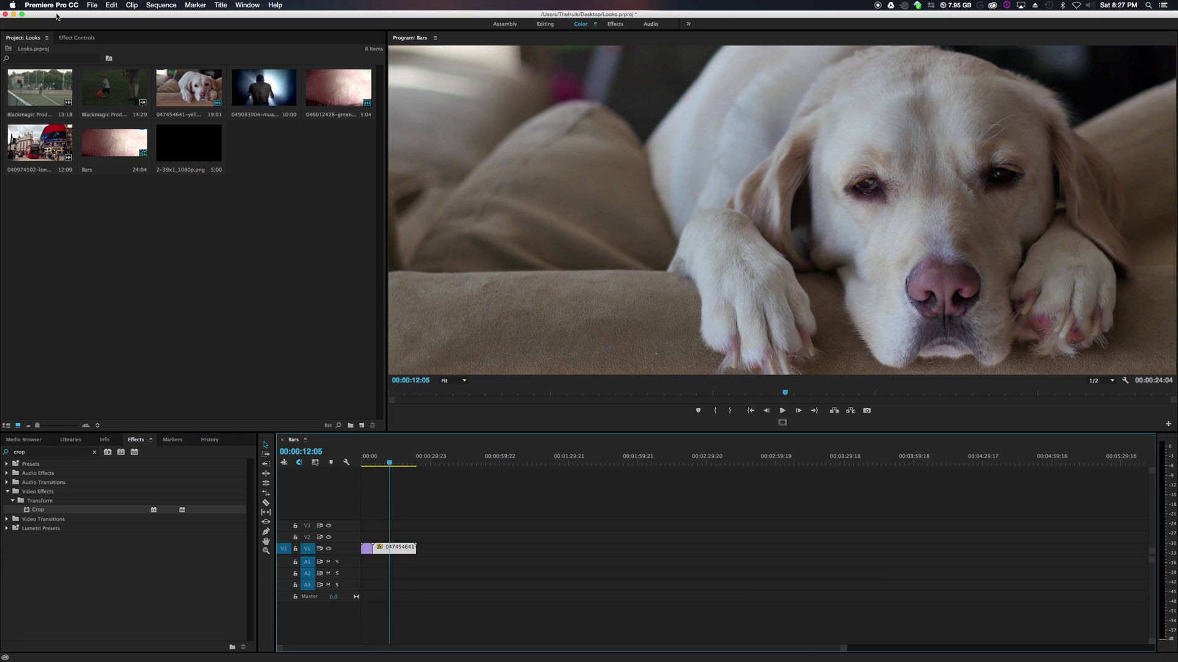
{"action": "left_click", "coordinate": [68, 38]}
{"action": "left_click_drag", "start_coordinate": [146, 85], "coordinate": [143, 85]}
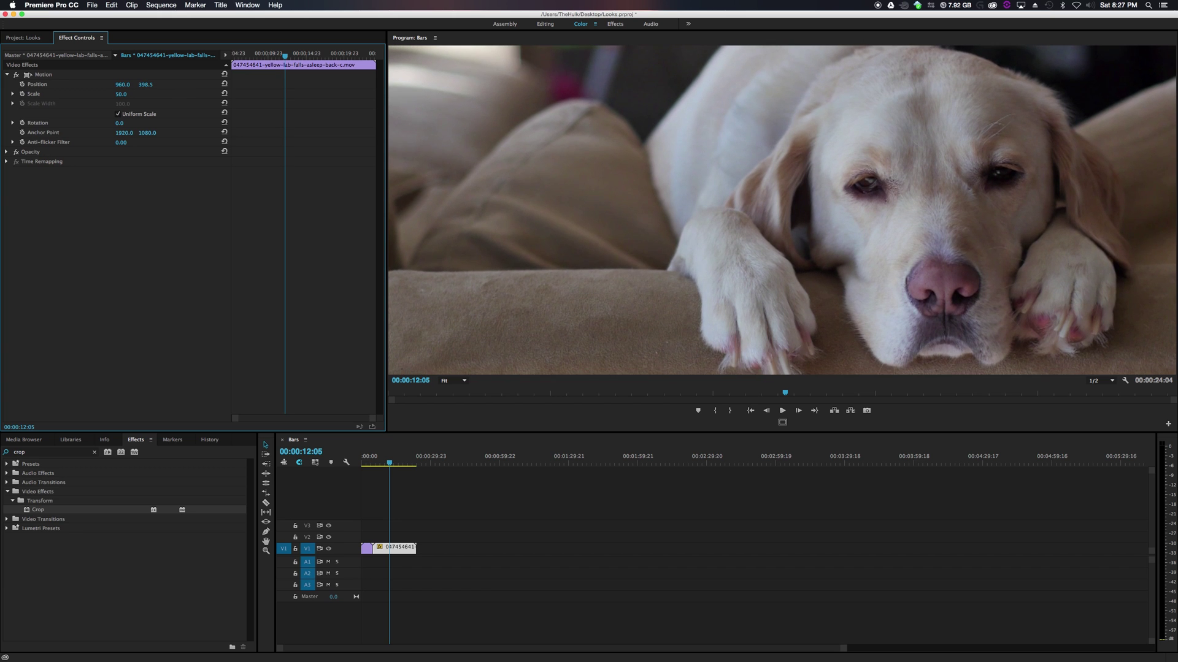
{"action": "left_click", "coordinate": [373, 461]}
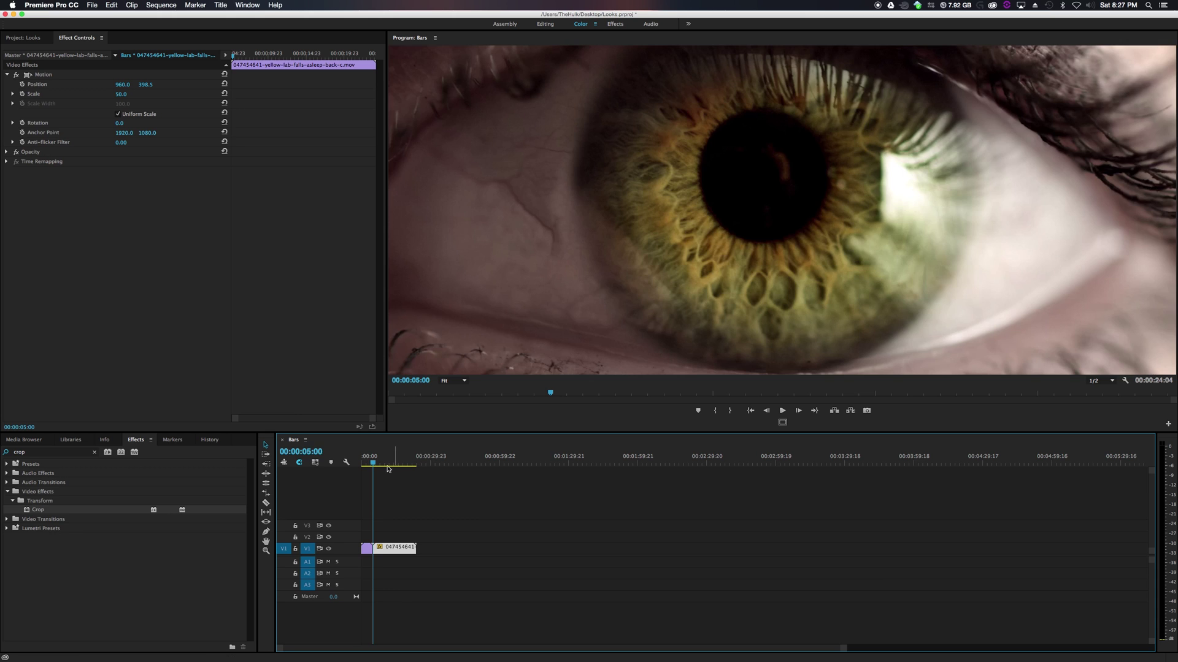
{"action": "left_click", "coordinate": [382, 463]}
- Open Export Media for the Bars sequence, keeping QuickTime as the format
{"action": "left_click", "coordinate": [92, 6]}
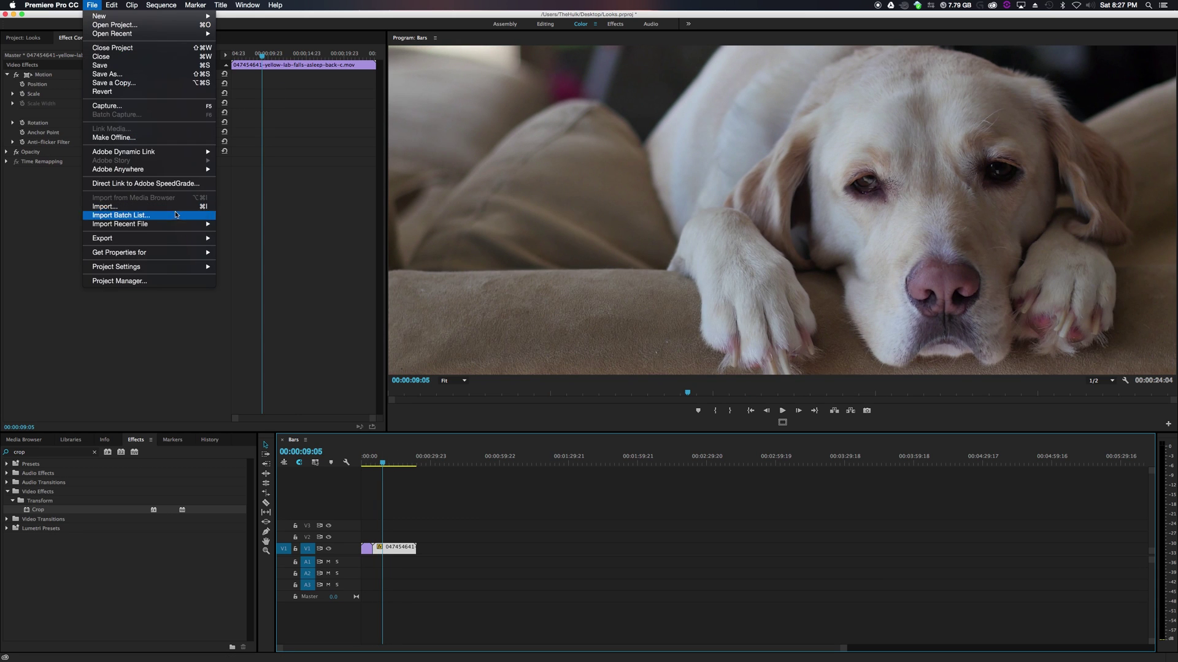
{"action": "mouse_move", "coordinate": [196, 238]}
{"action": "left_click", "coordinate": [388, 251]}
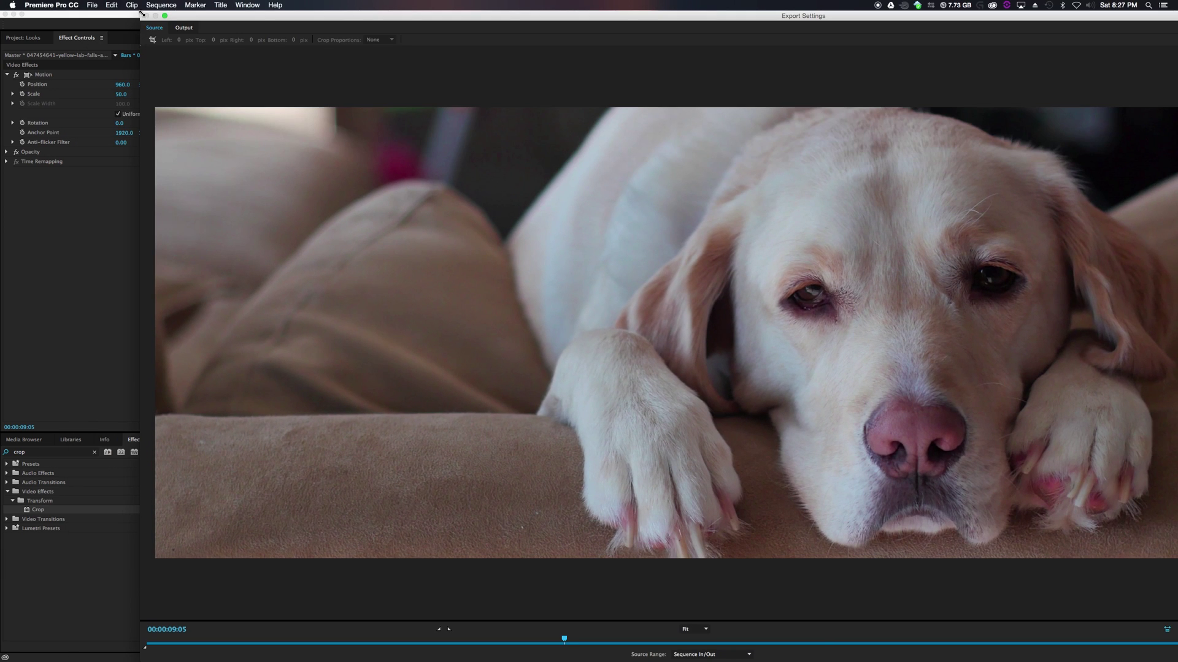
{"action": "left_click_drag", "start_coordinate": [141, 13], "coordinate": [566, 193]}
{"action": "left_click_drag", "start_coordinate": [777, 200], "coordinate": [317, 95]}
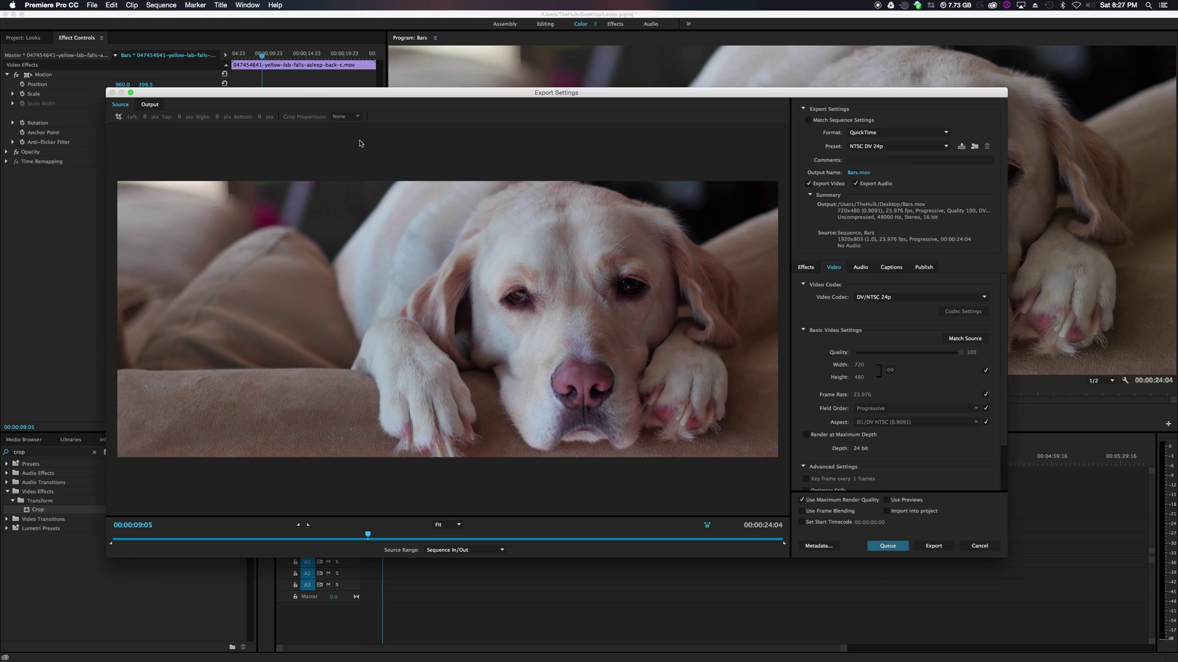
{"action": "left_click", "coordinate": [897, 133]}
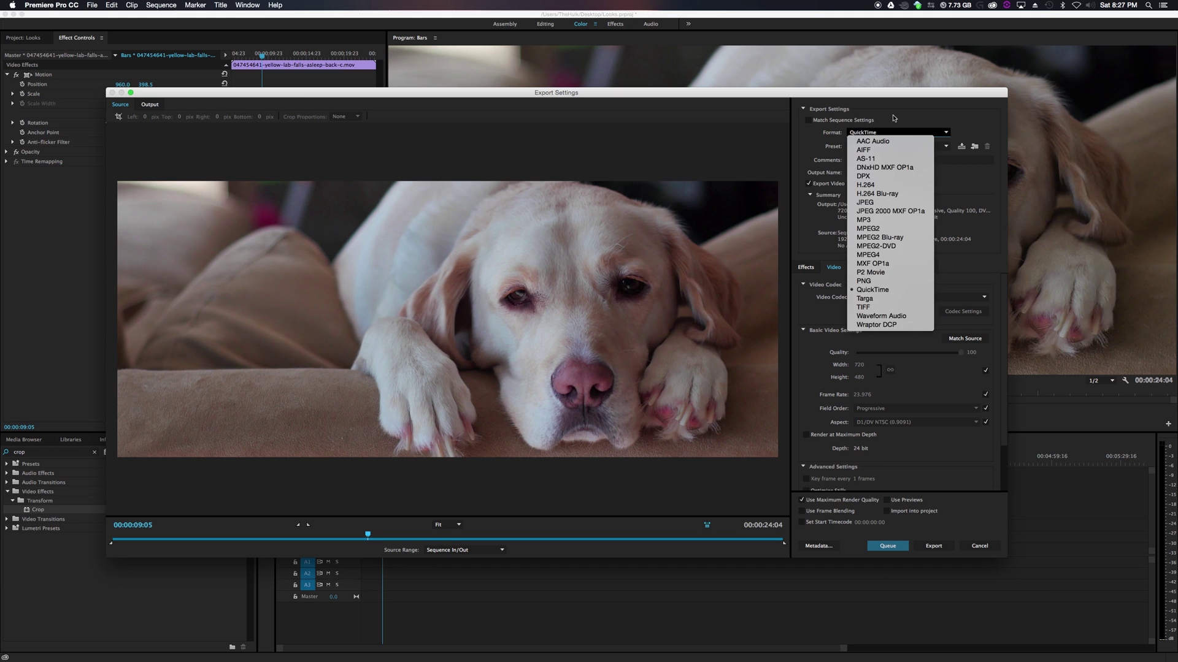
{"action": "left_click", "coordinate": [826, 134]}
{"action": "left_click", "coordinate": [892, 132]}
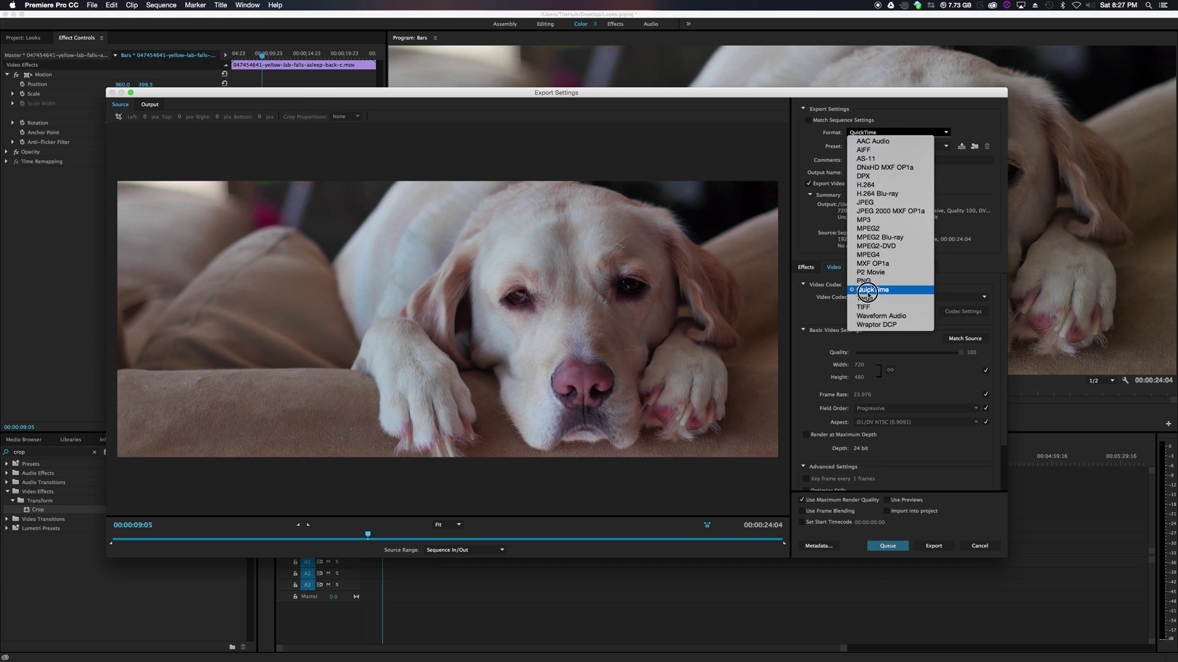
{"action": "key", "text": "Escape"}
- Apply the Youtube 1080p preset, output to Desktop as Bars.mov, and export
{"action": "left_click", "coordinate": [881, 146]}
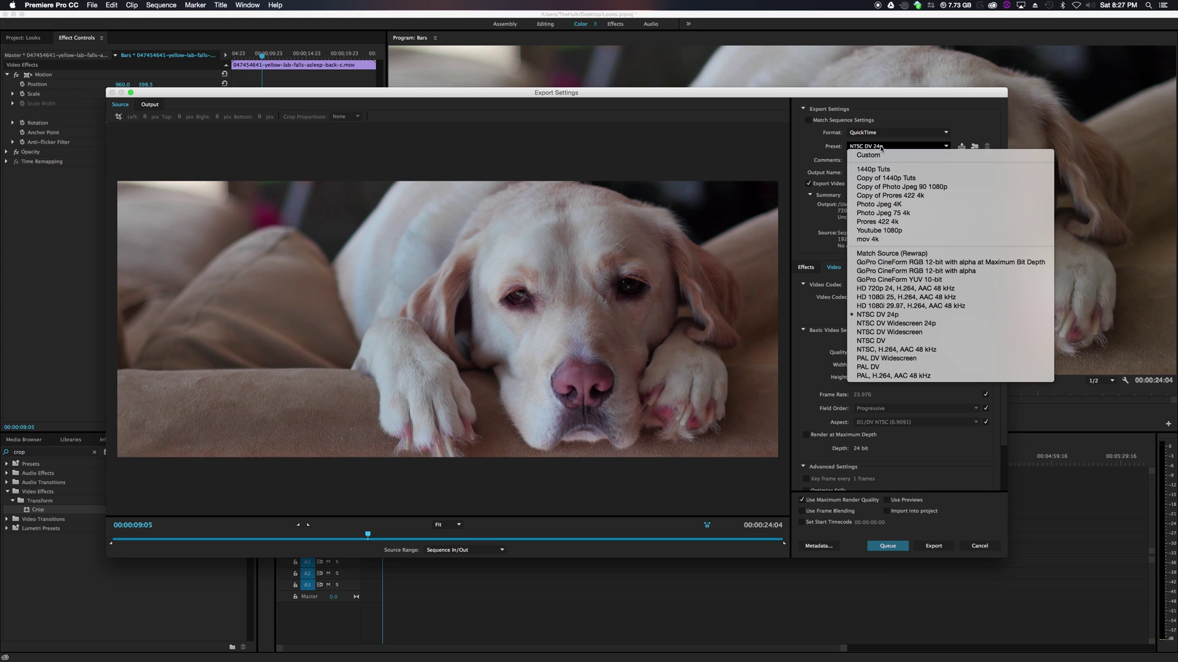
{"action": "left_click", "coordinate": [879, 230]}
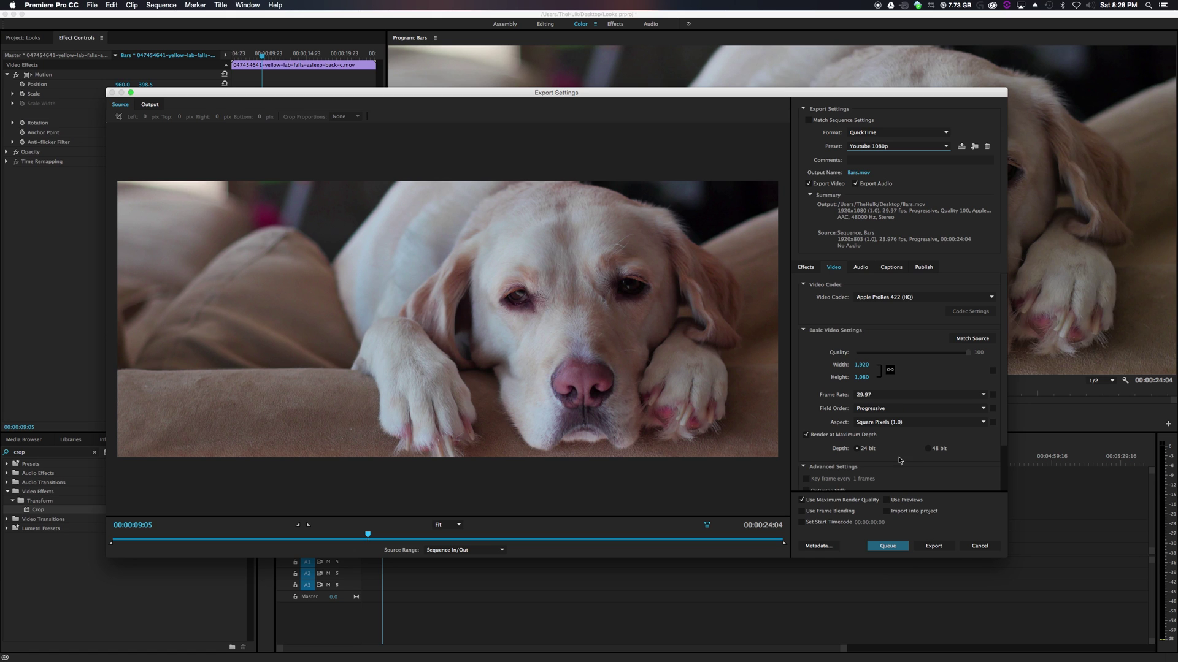
{"action": "left_click", "coordinate": [862, 171]}
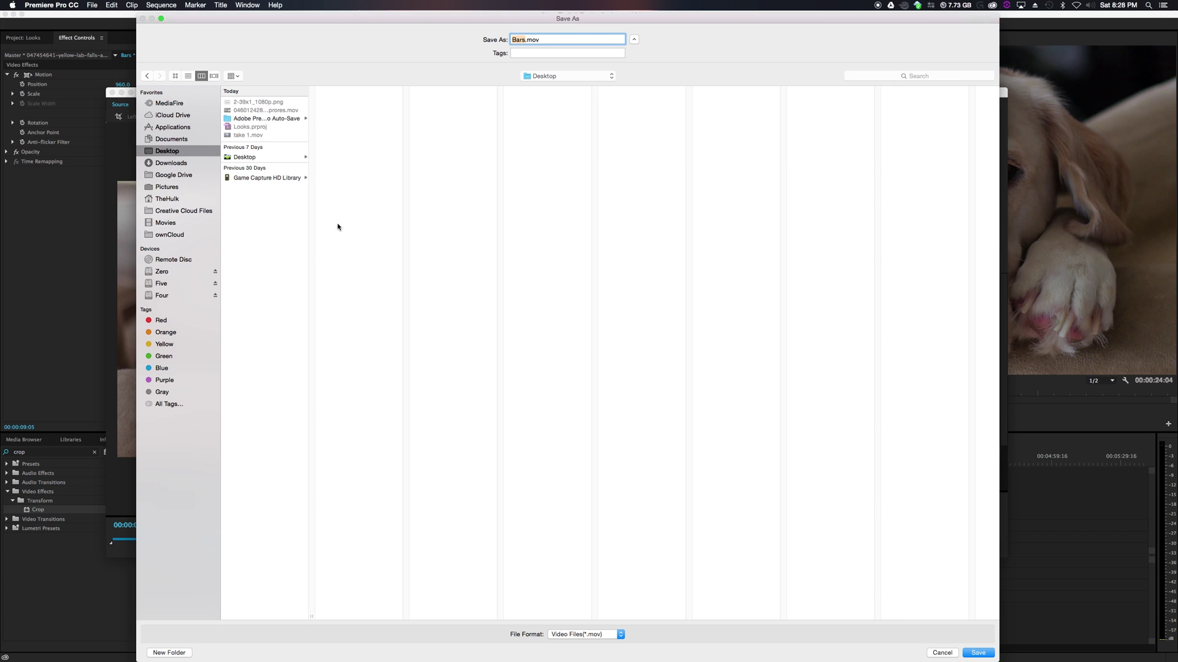
{"action": "left_click", "coordinate": [977, 655]}
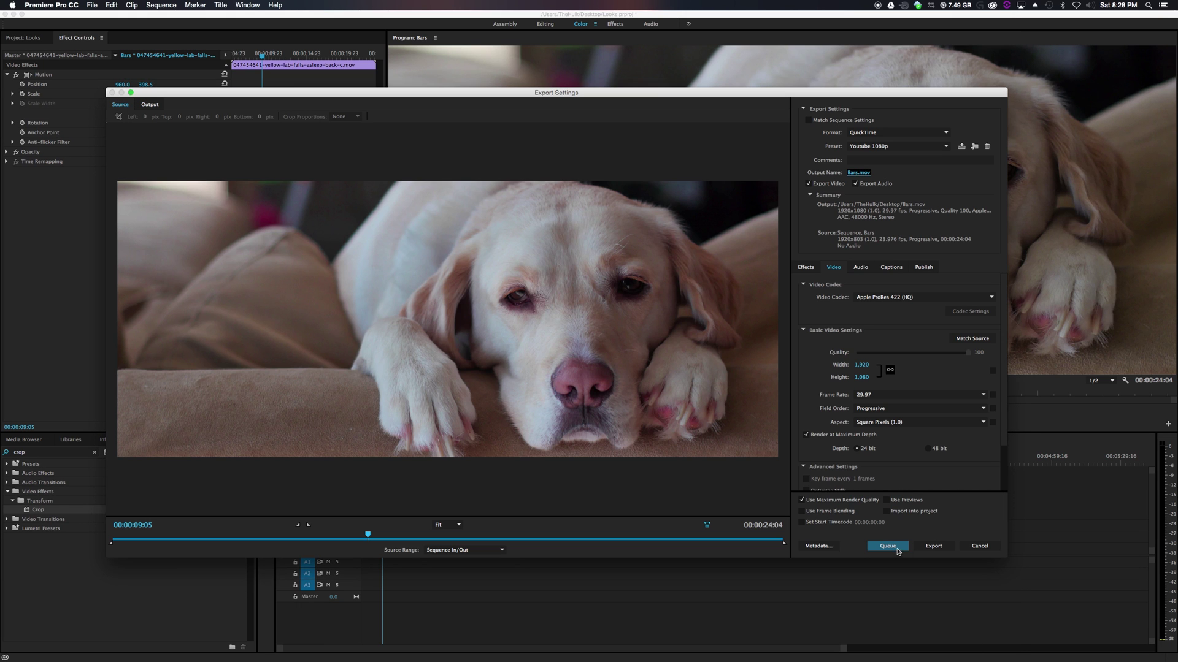
{"action": "left_click", "coordinate": [931, 546]}
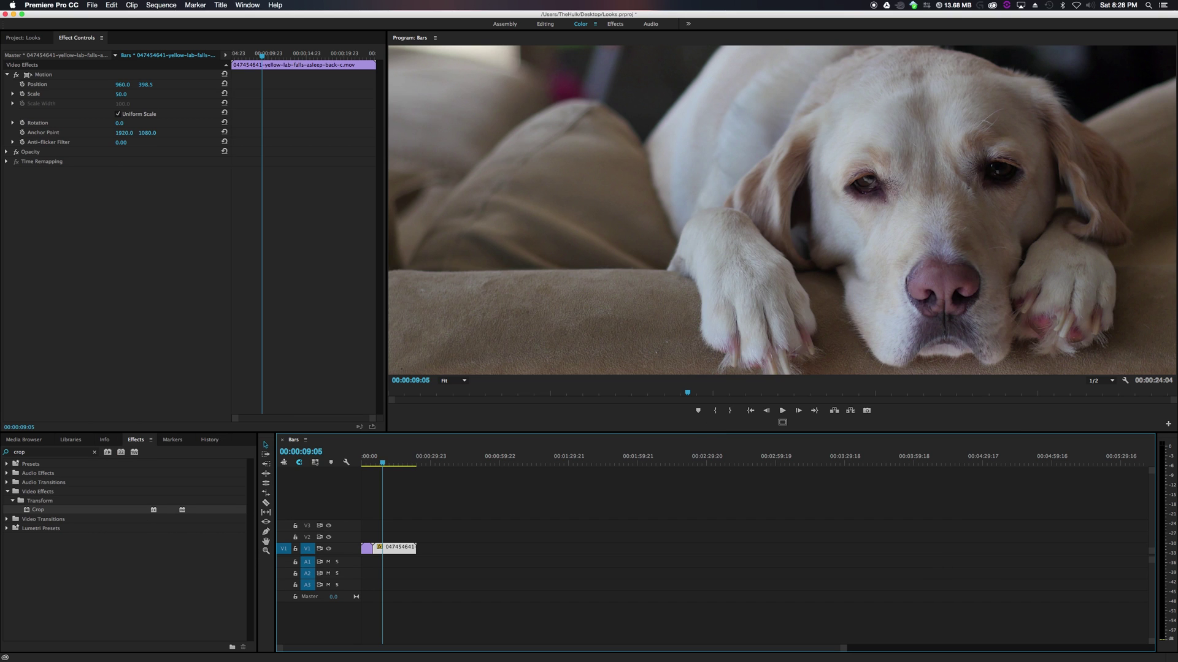
{"action": "key", "text": "super+Tab"}
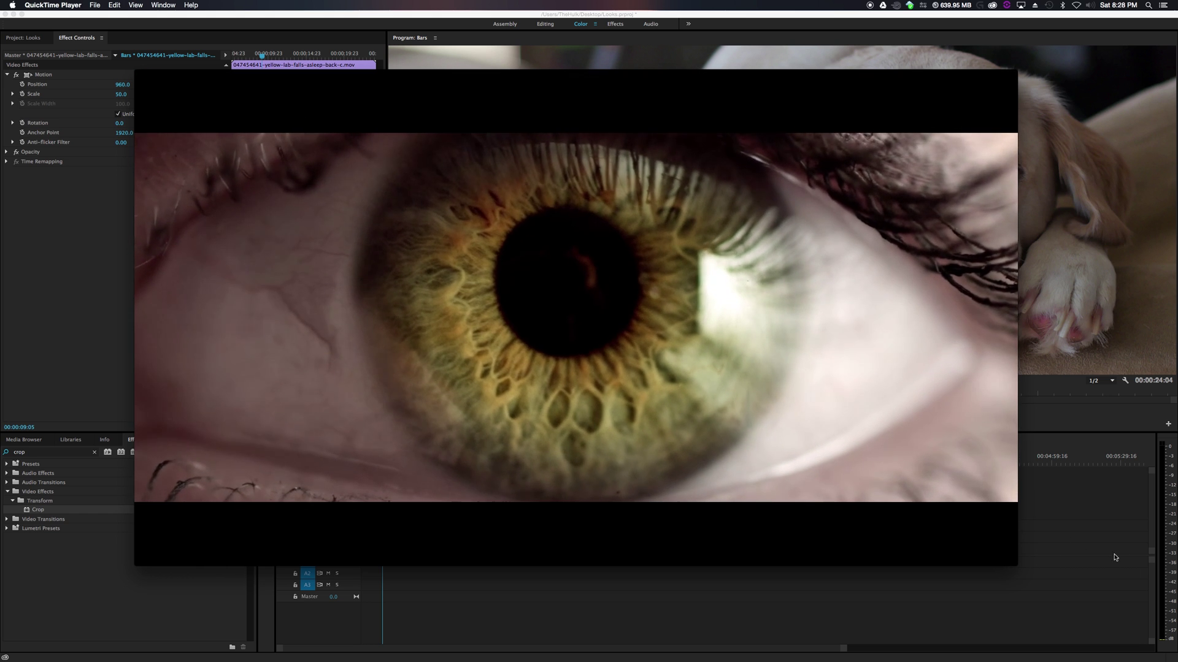
{"action": "left_click_drag", "start_coordinate": [387, 75], "coordinate": [376, 104]}
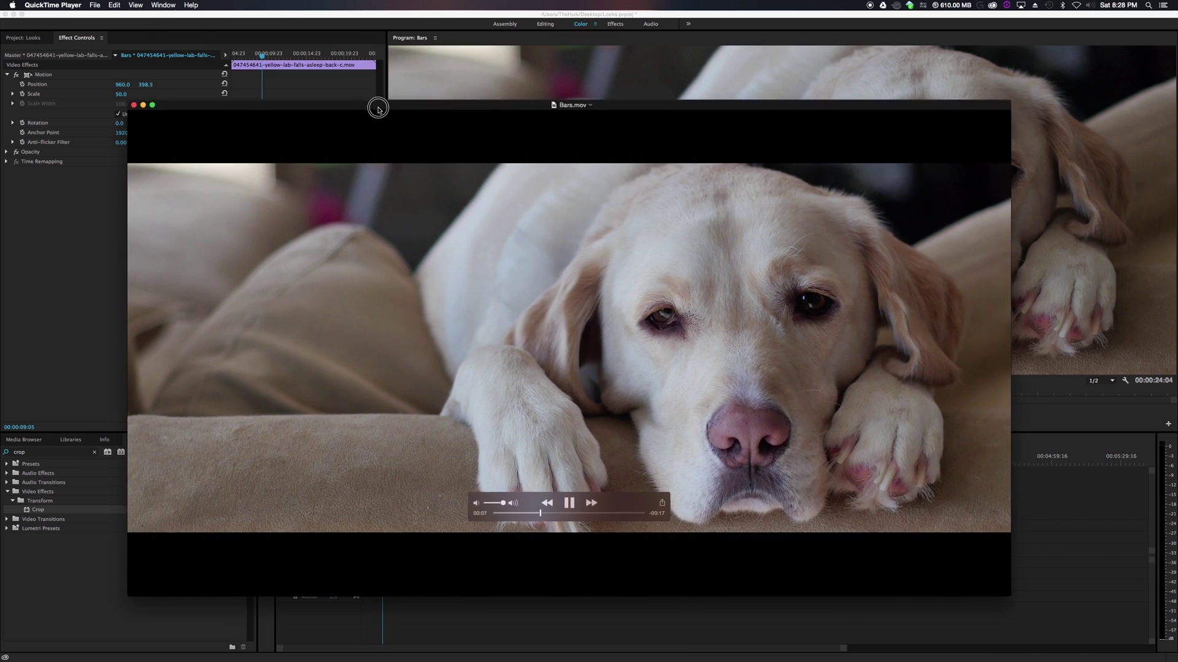
{"action": "mouse_move", "coordinate": [206, 106]}
{"action": "left_mouse_down"}
{"action": "mouse_move", "coordinate": [394, 336]}
{"action": "mouse_move", "coordinate": [211, 105]}
{"action": "left_mouse_up"}
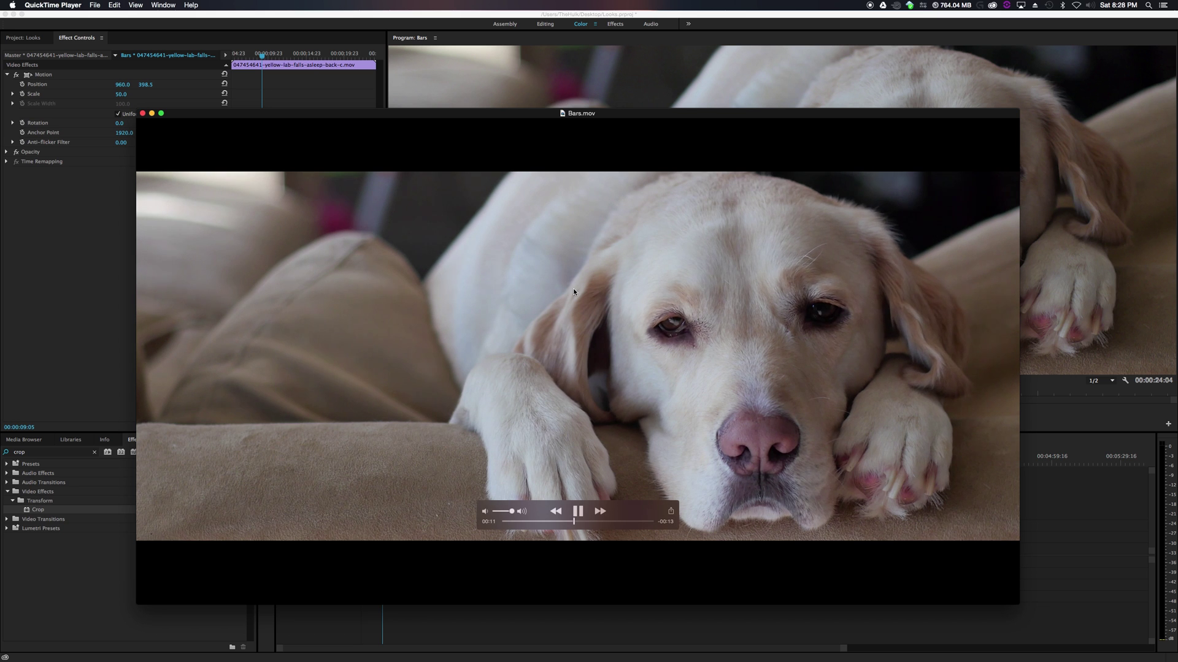
{"action": "mouse_move", "coordinate": [870, 416]}
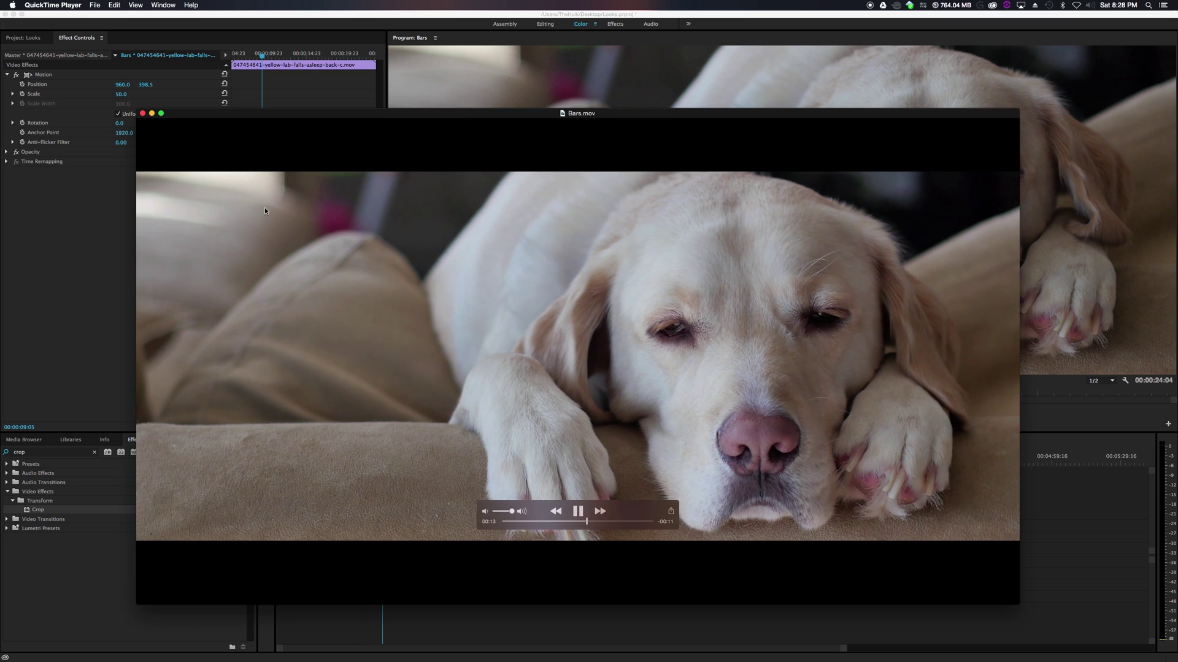
{"action": "left_click_drag", "start_coordinate": [376, 113], "coordinate": [360, 100]}
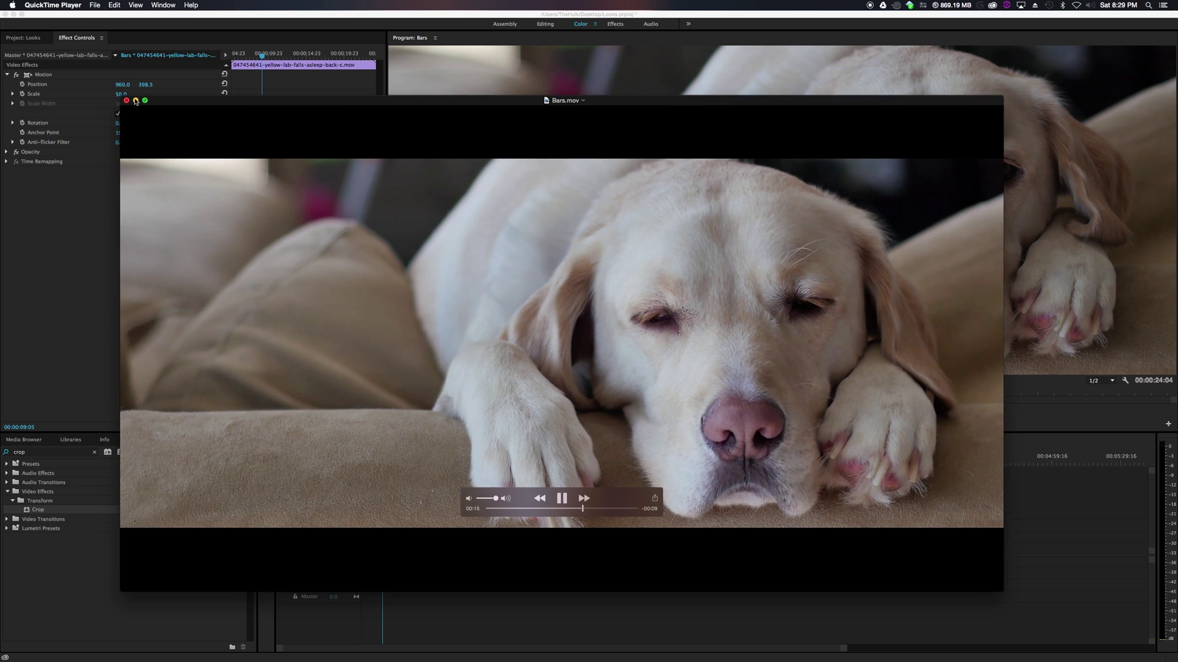
{"action": "left_click", "coordinate": [137, 100]}
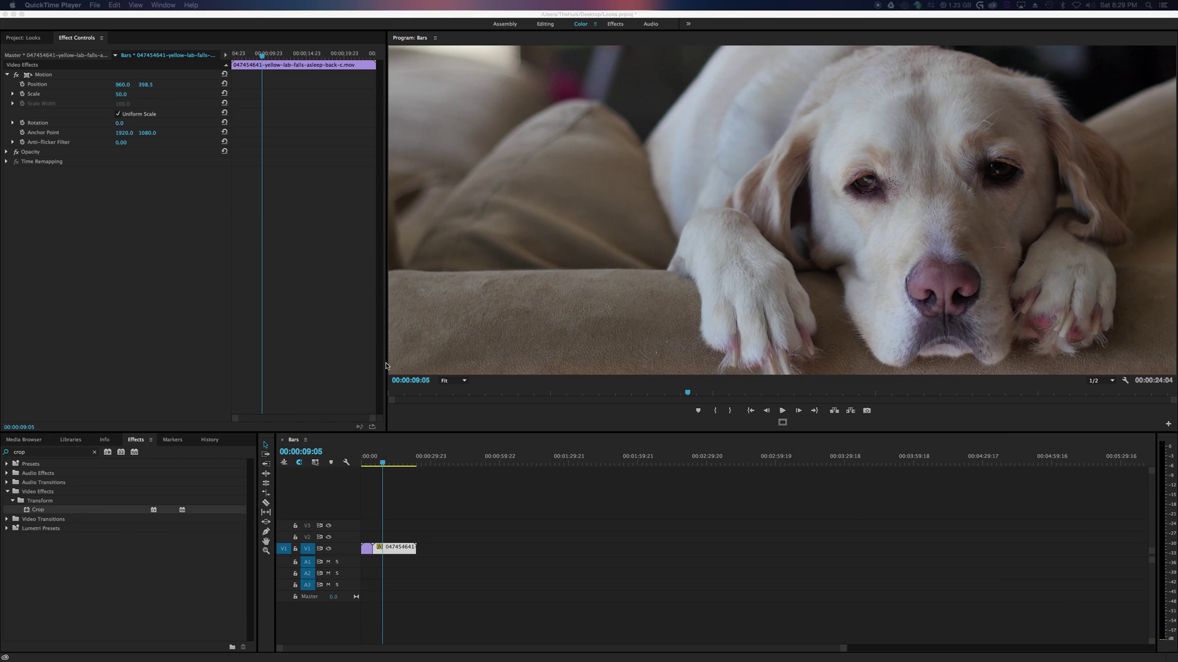
- Show the project media bin and select the 2-39x1_1080p.png still
{"action": "mouse_move", "coordinate": [387, 387]}
{"action": "left_mouse_down"}
{"action": "mouse_move", "coordinate": [290, 387]}
{"action": "mouse_move", "coordinate": [378, 384]}
{"action": "mouse_move", "coordinate": [344, 384]}
{"action": "mouse_move", "coordinate": [369, 384]}
{"action": "left_mouse_up"}
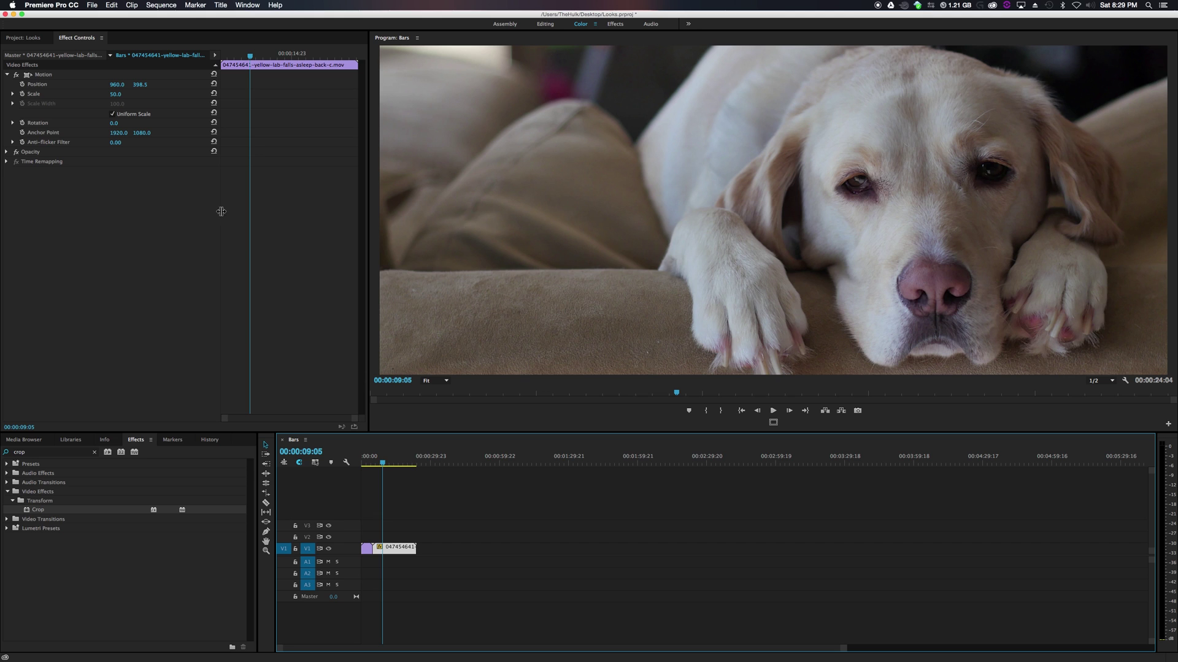
{"action": "key", "text": "shift+1"}
{"action": "left_click", "coordinate": [305, 158]}
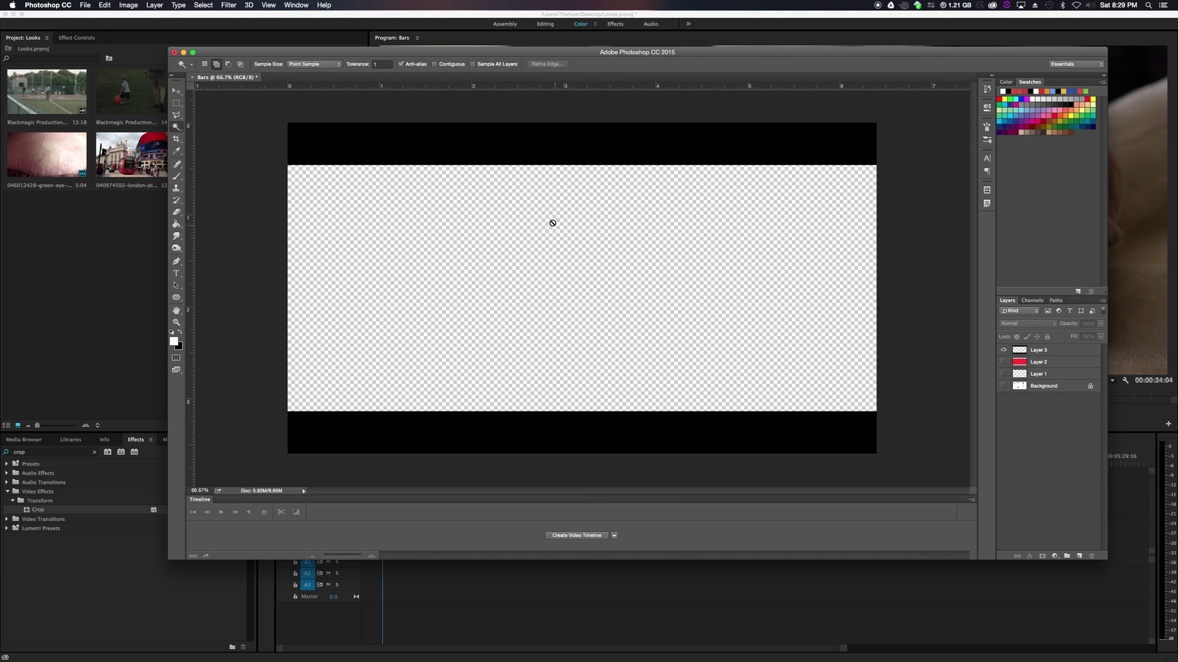
- Create a new 3840×2160 Photoshop document
{"action": "left_click_drag", "start_coordinate": [262, 54], "coordinate": [218, 60]}
{"action": "left_click", "coordinate": [86, 5]}
{"action": "left_click", "coordinate": [98, 20]}
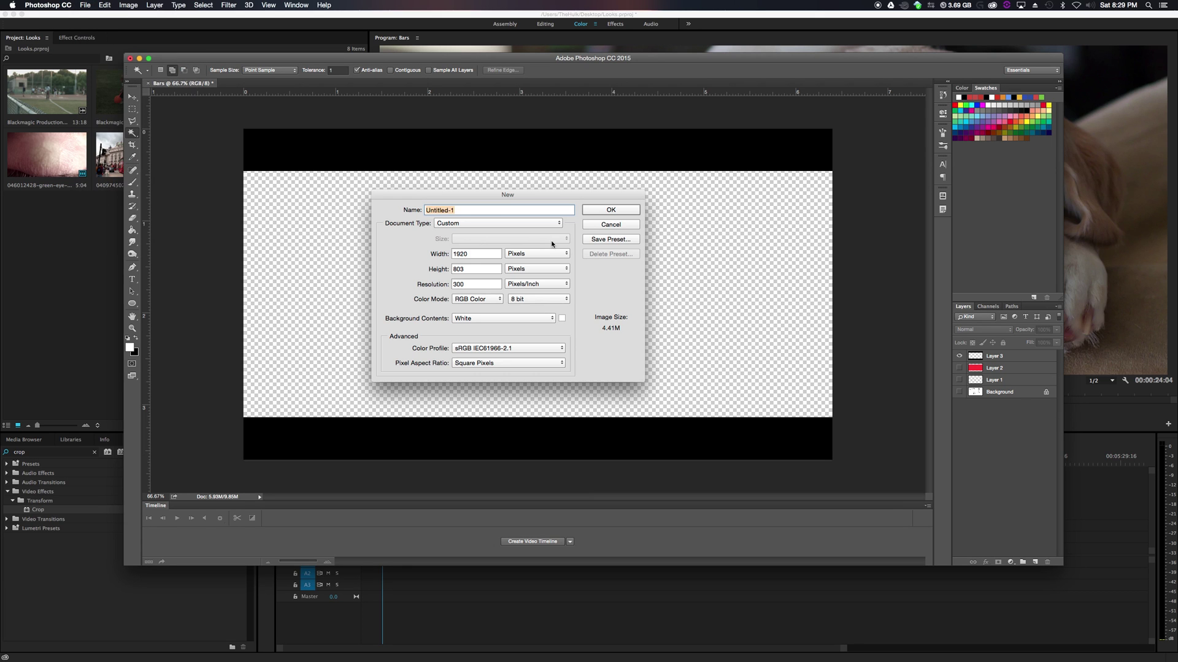
{"action": "double_click", "coordinate": [462, 255]}
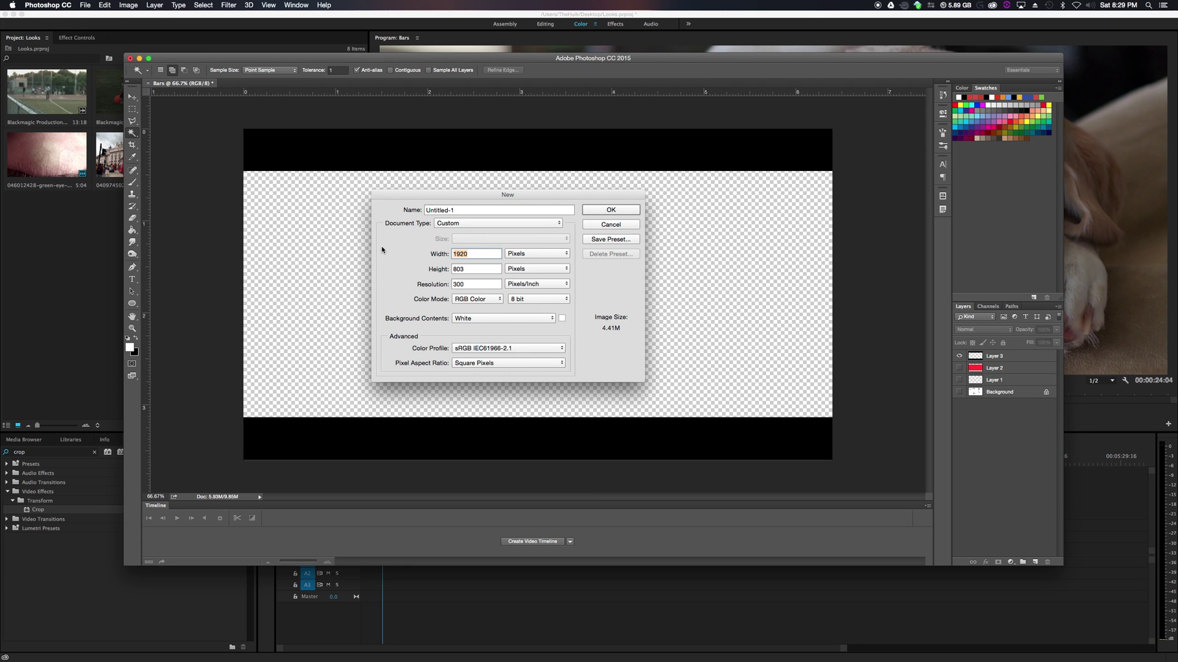
{"action": "type", "text": "3840"}
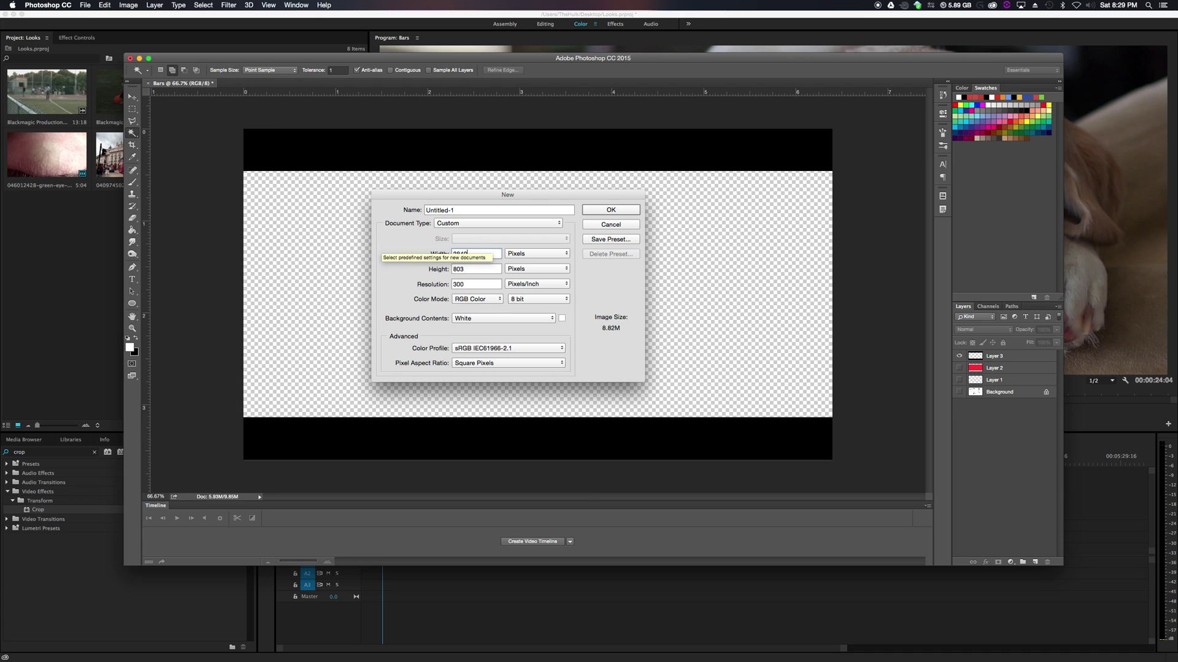
{"action": "key", "text": "Tab"}
{"action": "type", "text": "2160"}
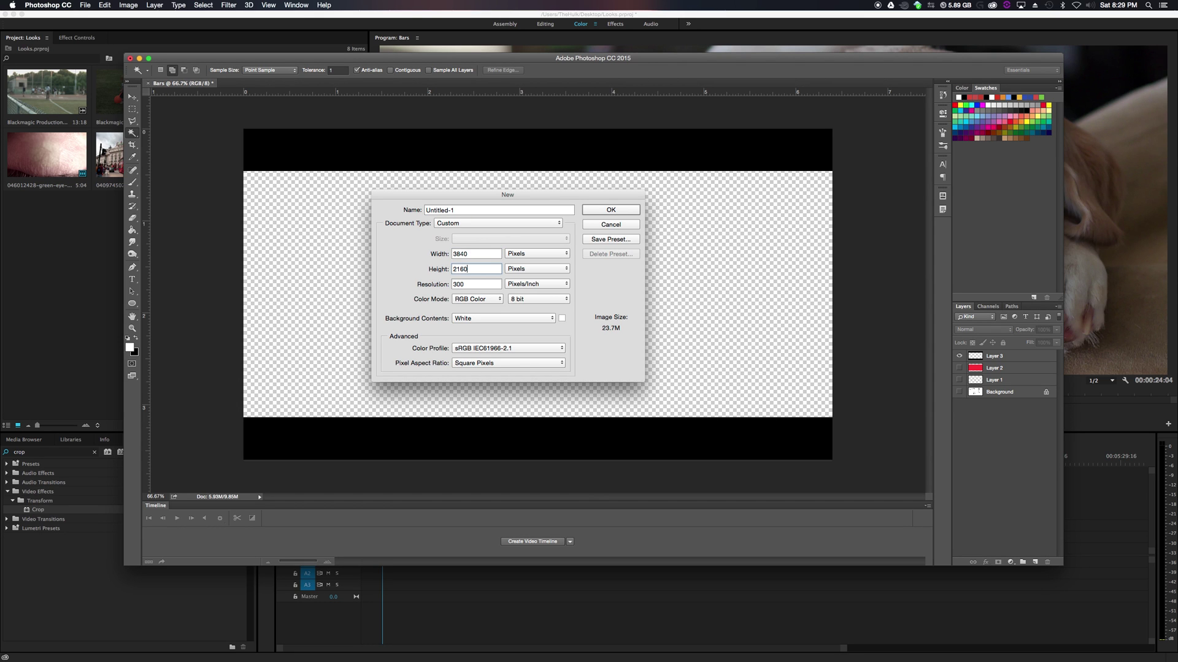
{"action": "key", "text": "Return"}
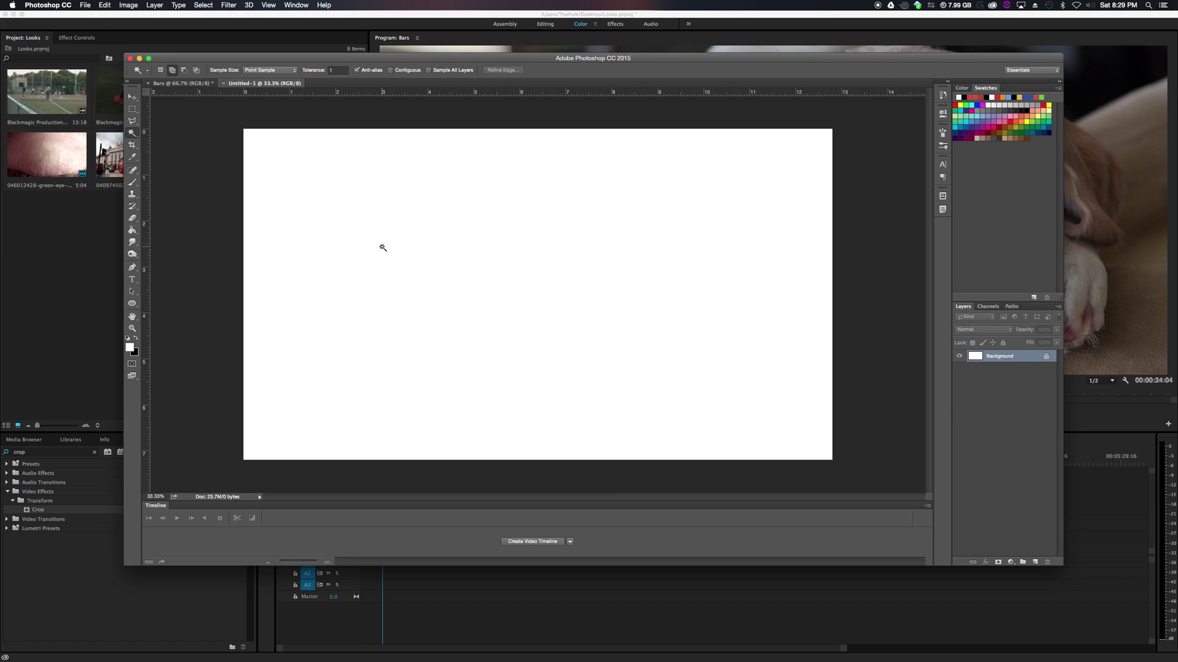
- Convert the Background into an editable Layer 0
{"action": "double_click", "coordinate": [1000, 357]}
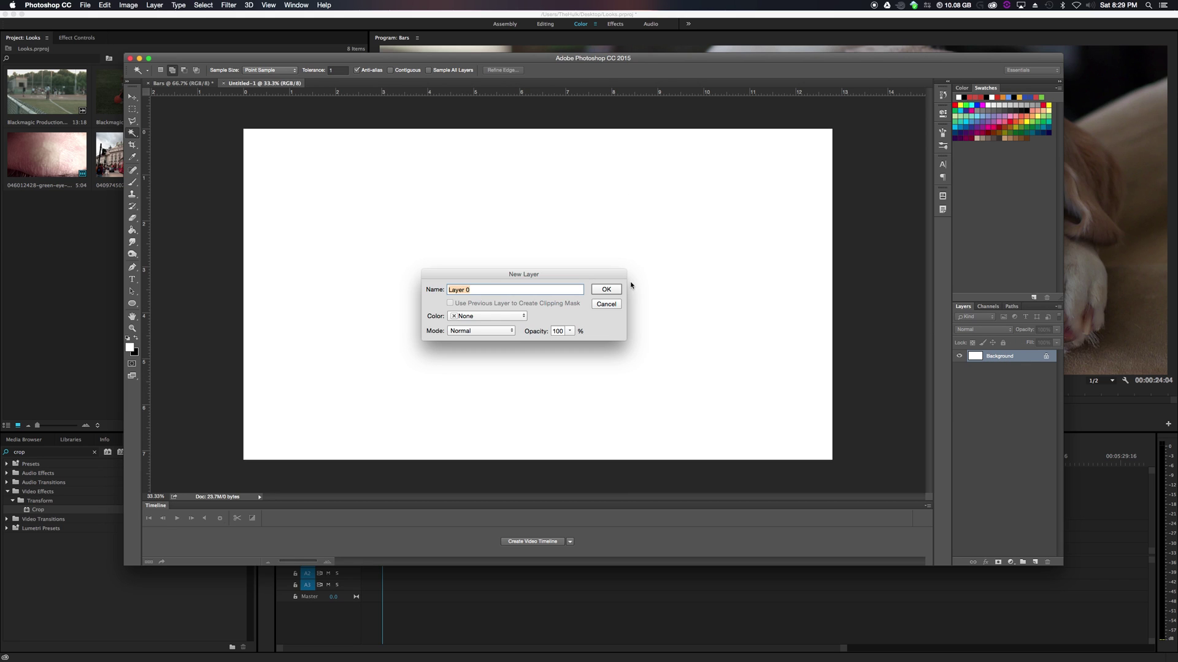
{"action": "key", "text": "Return"}
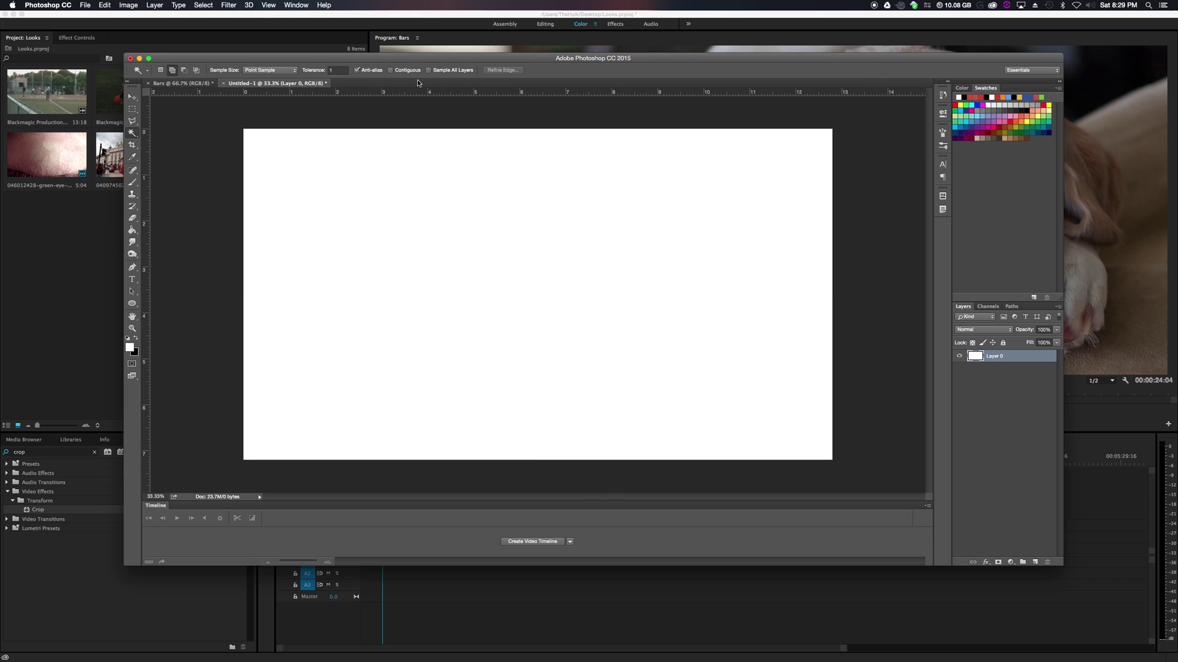
{"action": "key", "text": "v"}
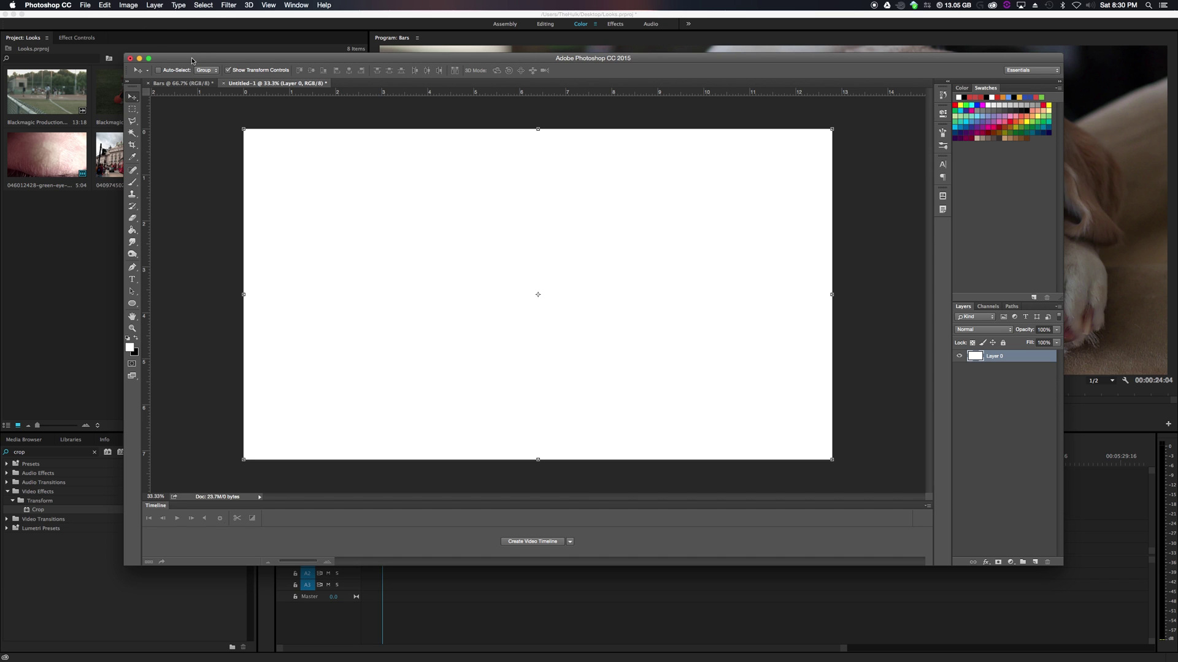
- Create a second new document at 3840×1607
{"action": "left_click_drag", "start_coordinate": [195, 59], "coordinate": [201, 58]}
{"action": "left_click", "coordinate": [121, 5]}
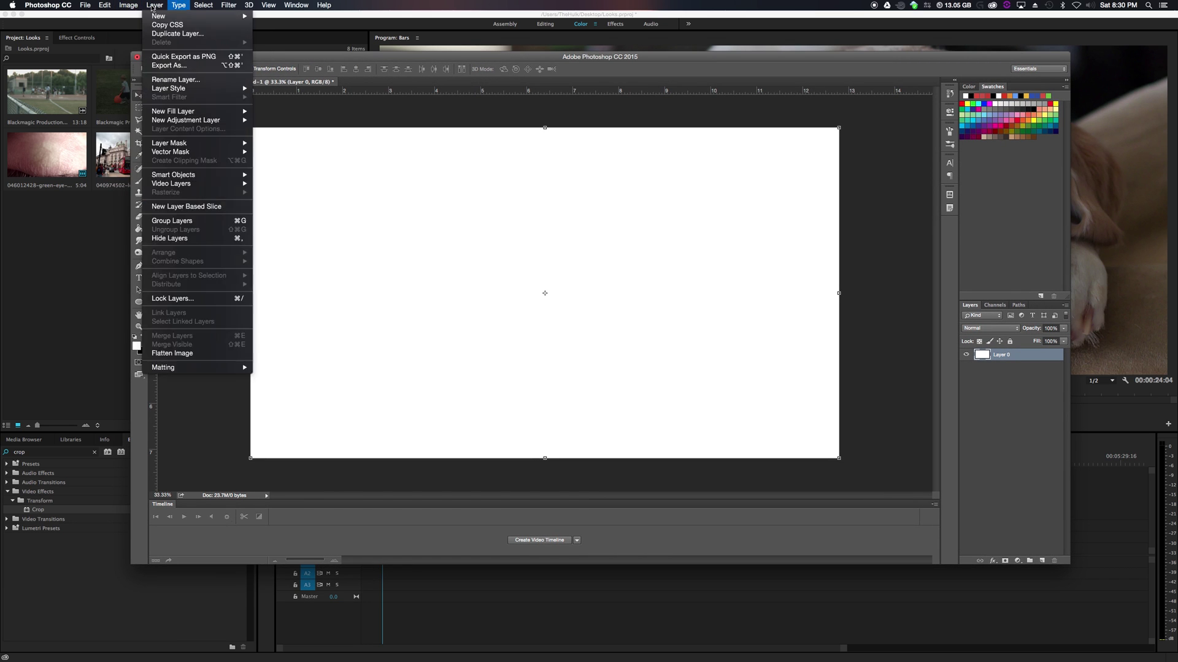
{"action": "left_click", "coordinate": [98, 16]}
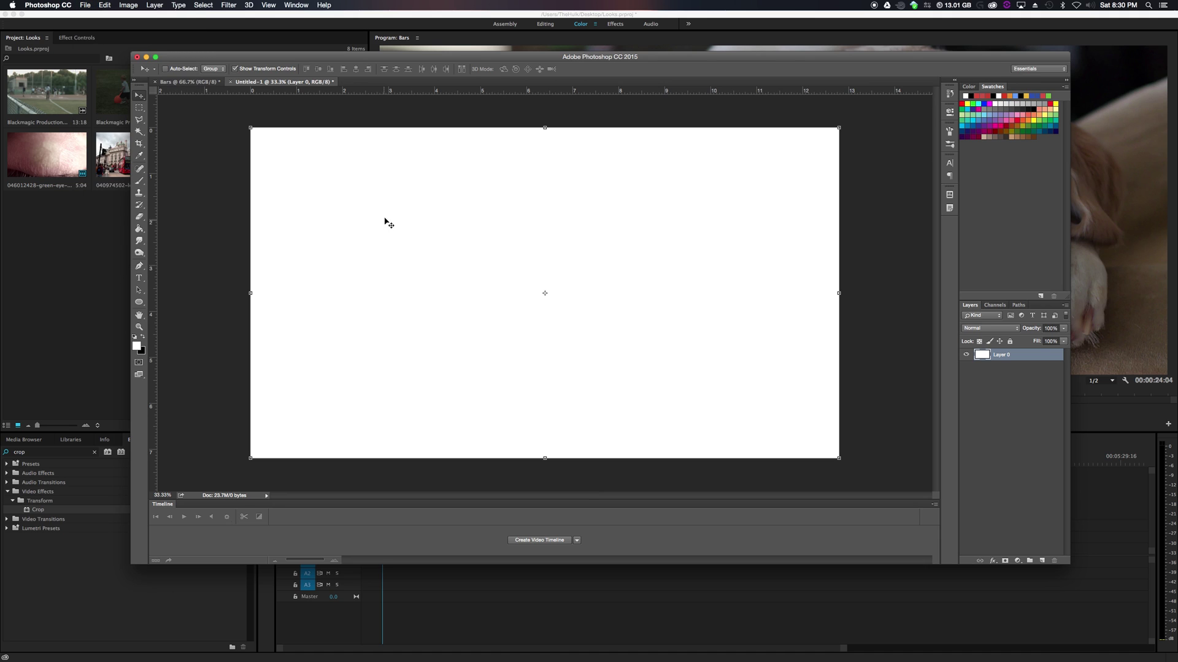
{"action": "key", "text": "Tab"}
{"action": "key", "text": "Tab"}
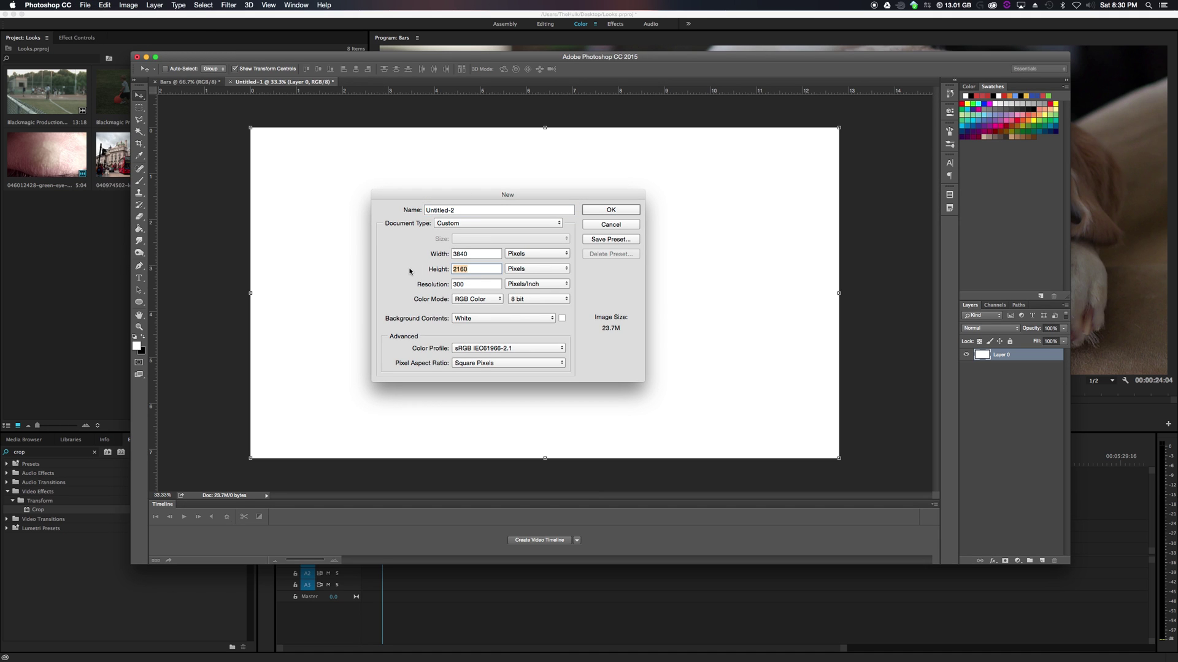
{"action": "type", "text": "1607"}
{"action": "key", "text": "Return"}
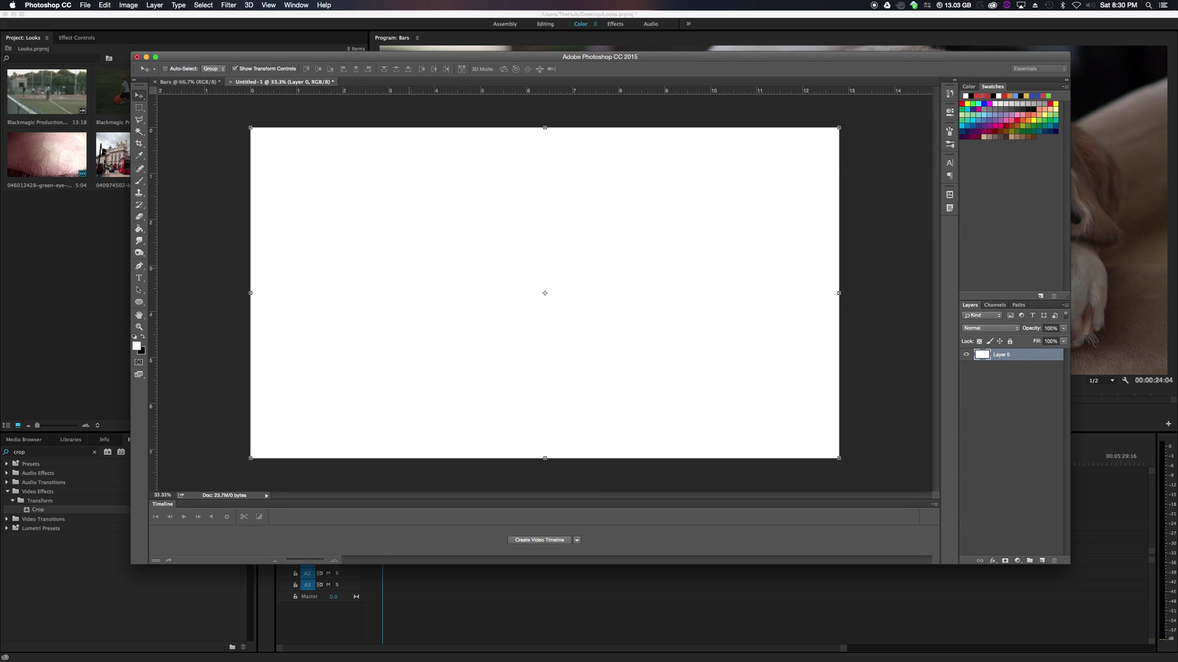
- Set red as the background colour and fill the unlocked layer with it
{"action": "left_click", "coordinate": [142, 350]}
{"action": "left_click_drag", "start_coordinate": [505, 252], "coordinate": [515, 222]}
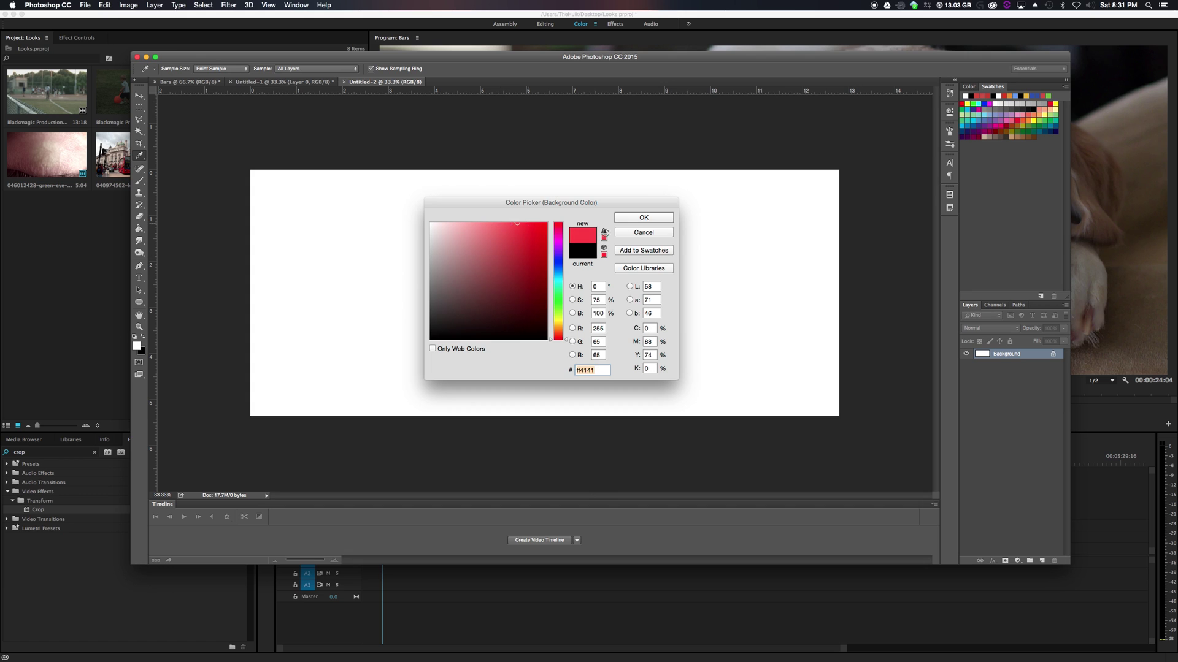
{"action": "left_click", "coordinate": [643, 217]}
{"action": "double_click", "coordinate": [1031, 354]}
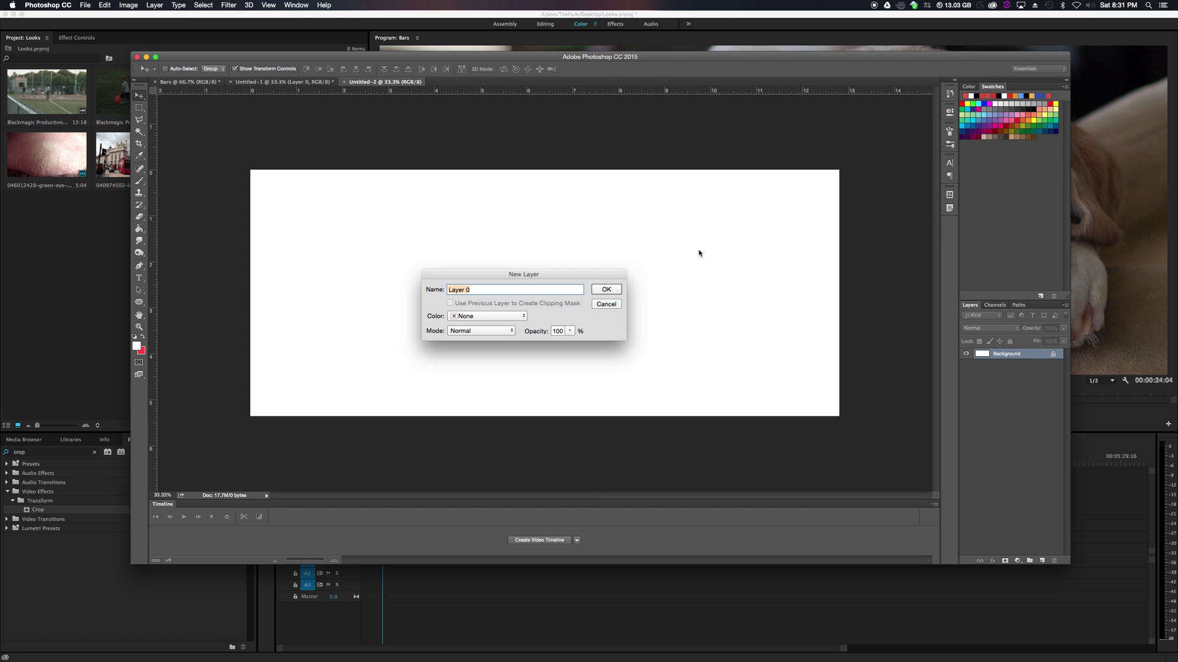
{"action": "left_click", "coordinate": [609, 289]}
{"action": "key", "text": "super+BackSpace"}
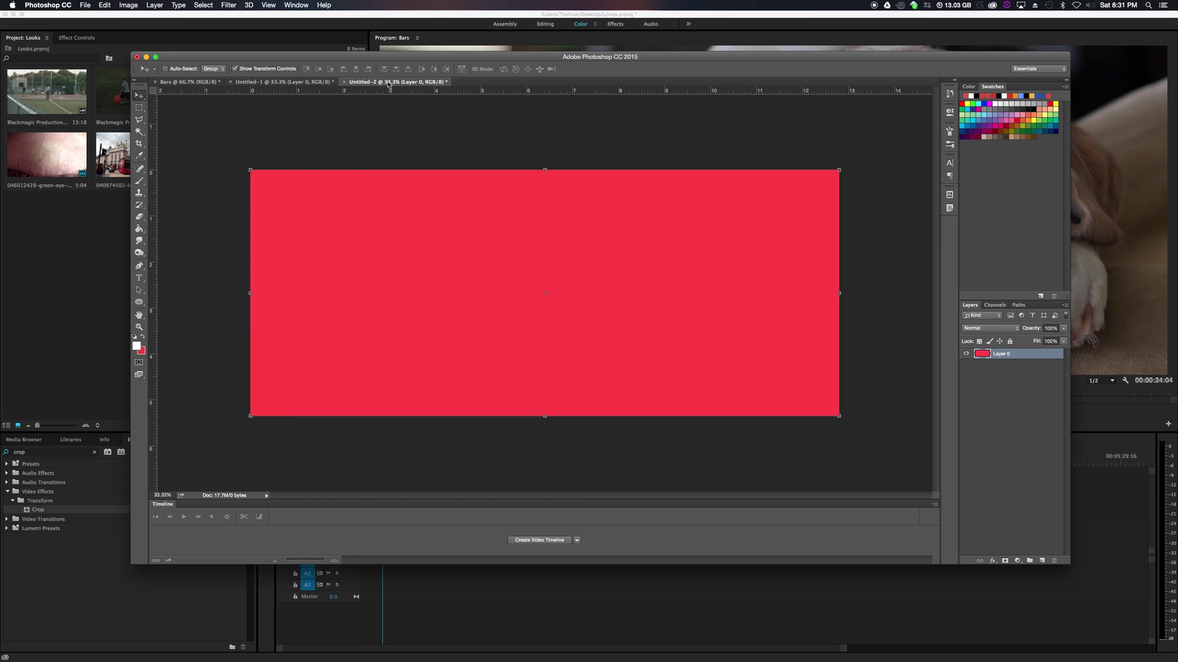
- Copy the red layer into Untitled-1 and centre it vertically
{"action": "left_click_drag", "start_coordinate": [387, 81], "coordinate": [408, 143]}
{"action": "left_click_drag", "start_coordinate": [778, 137], "coordinate": [730, 266]}
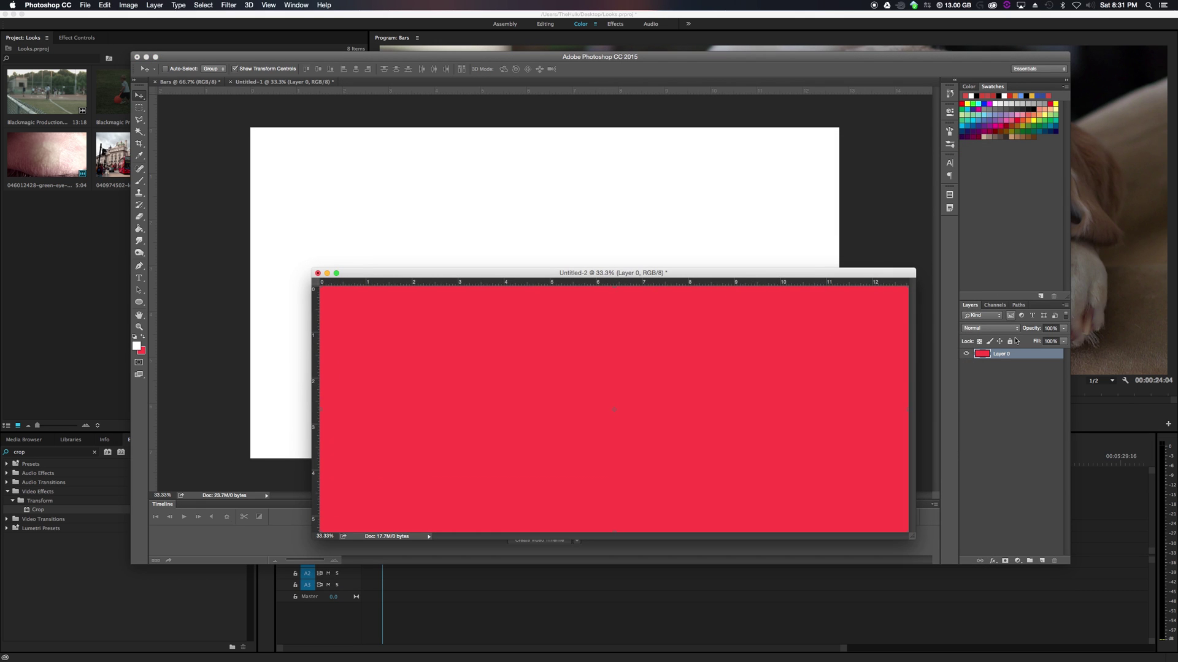
{"action": "left_click", "coordinate": [979, 342]}
{"action": "left_click_drag", "start_coordinate": [979, 342], "coordinate": [543, 227]}
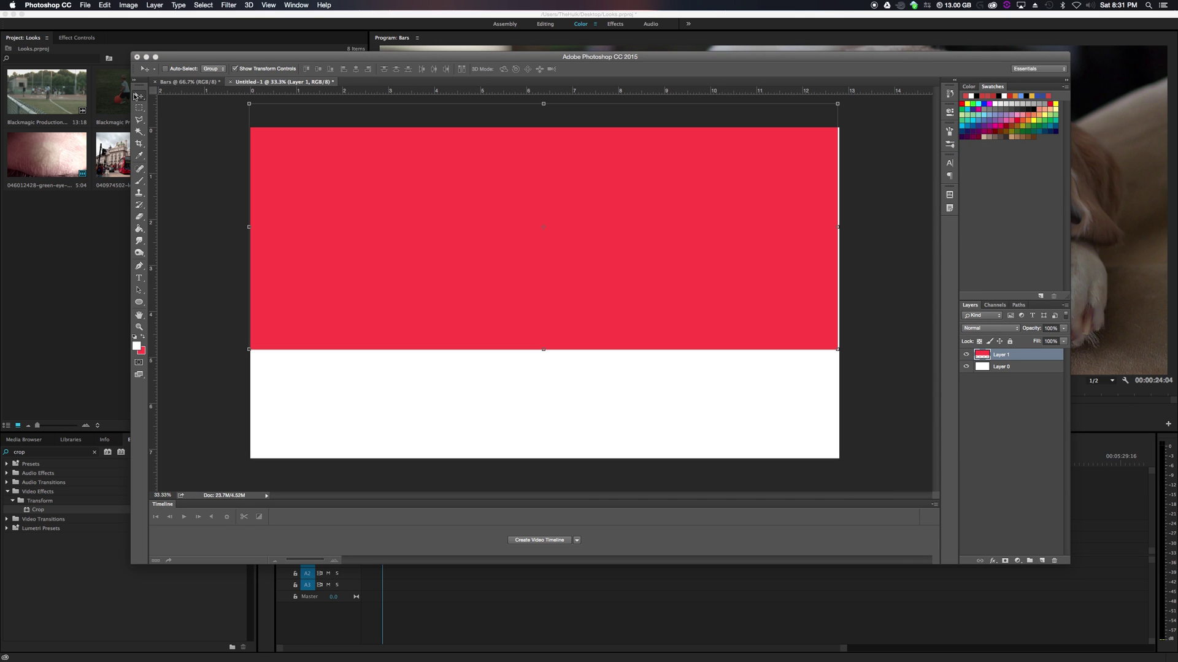
{"action": "left_click_drag", "start_coordinate": [365, 245], "coordinate": [393, 353]}
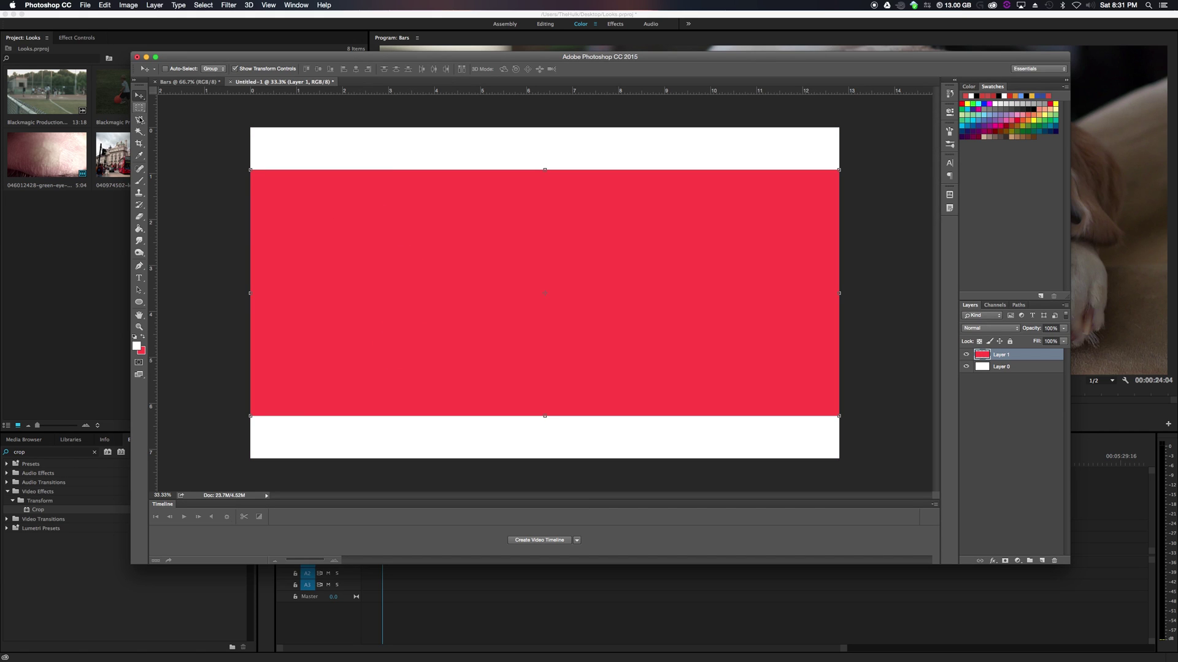
- Select the top and bottom bands by Magic Wand on the red band, then Inverse
{"action": "key", "text": "w"}
{"action": "left_click", "coordinate": [386, 221]}
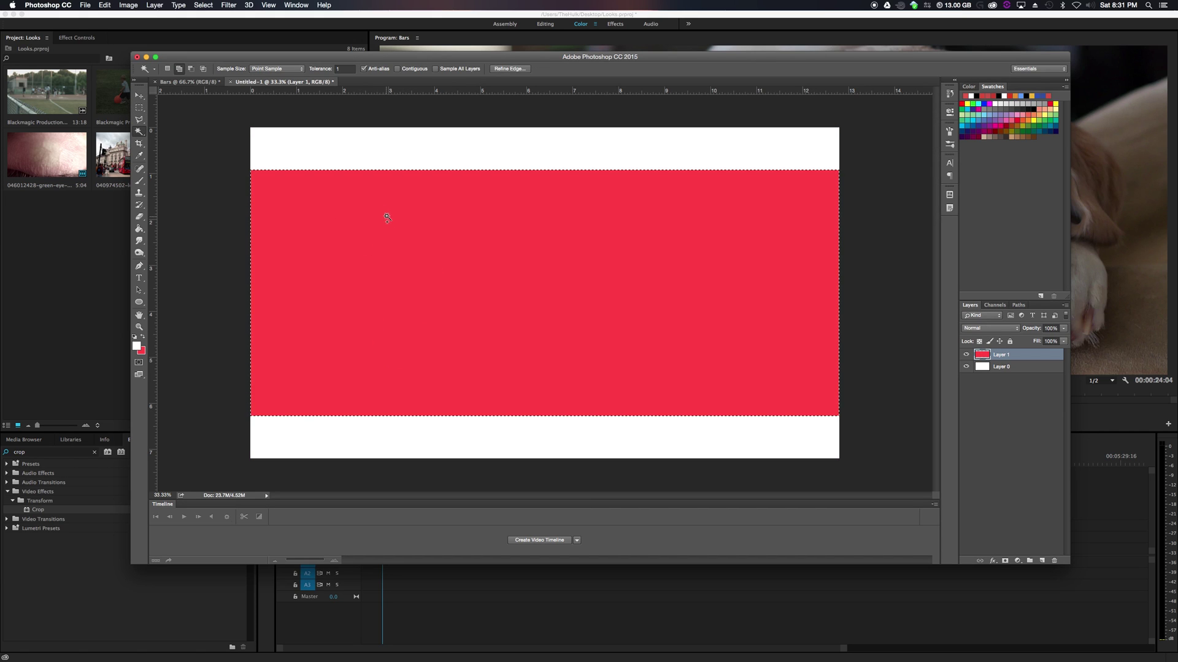
{"action": "left_click", "coordinate": [203, 5]}
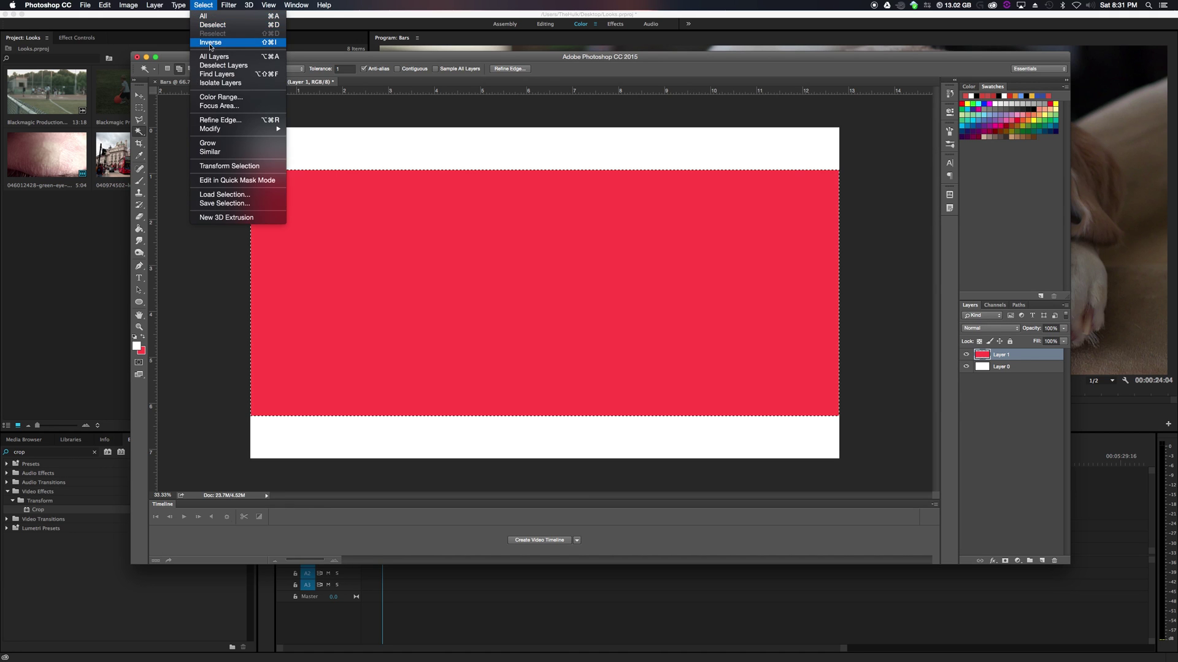
{"action": "left_click", "coordinate": [212, 43]}
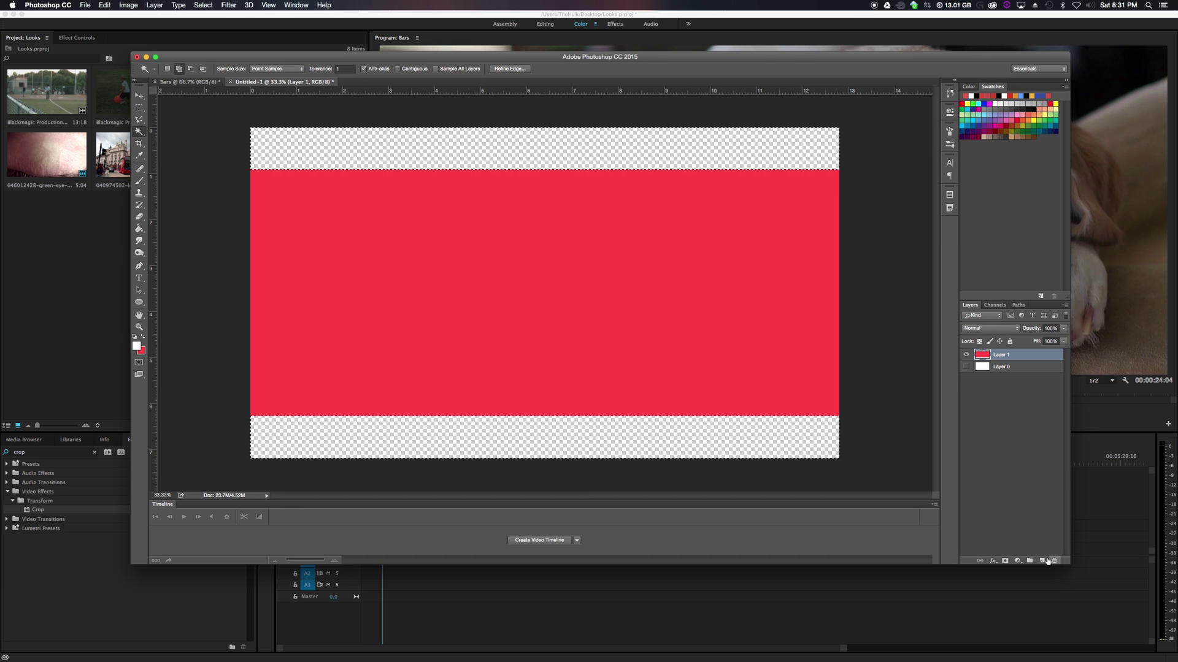
- Fill the bands with black on a new layer and hide the red layer
{"action": "left_click", "coordinate": [1047, 560]}
{"action": "left_click", "coordinate": [134, 338]}
{"action": "left_click", "coordinate": [142, 337]}
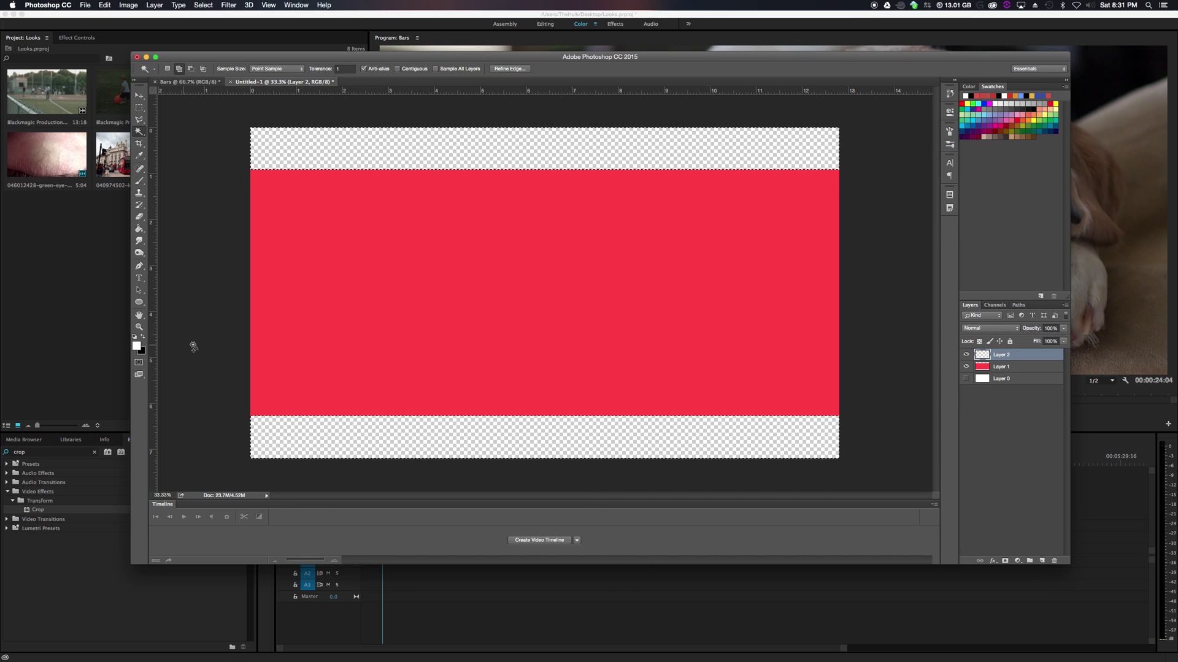
{"action": "key", "text": "super+BackSpace"}
{"action": "left_click", "coordinate": [966, 367]}
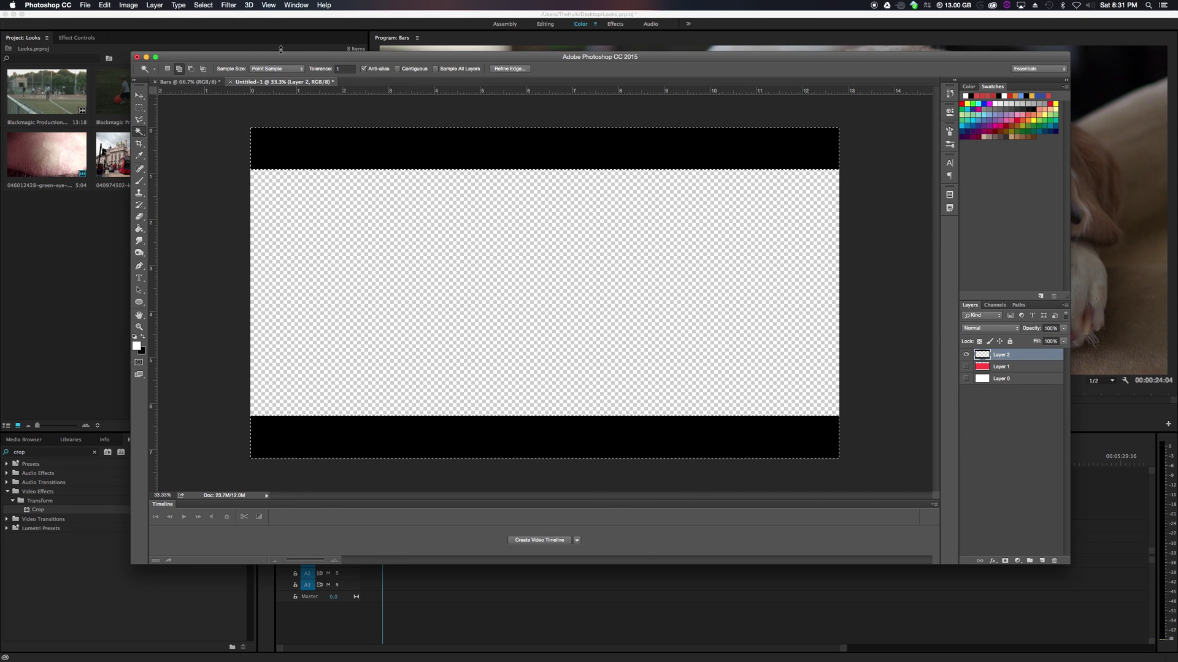
{"action": "left_click_drag", "start_coordinate": [299, 57], "coordinate": [292, 61]}
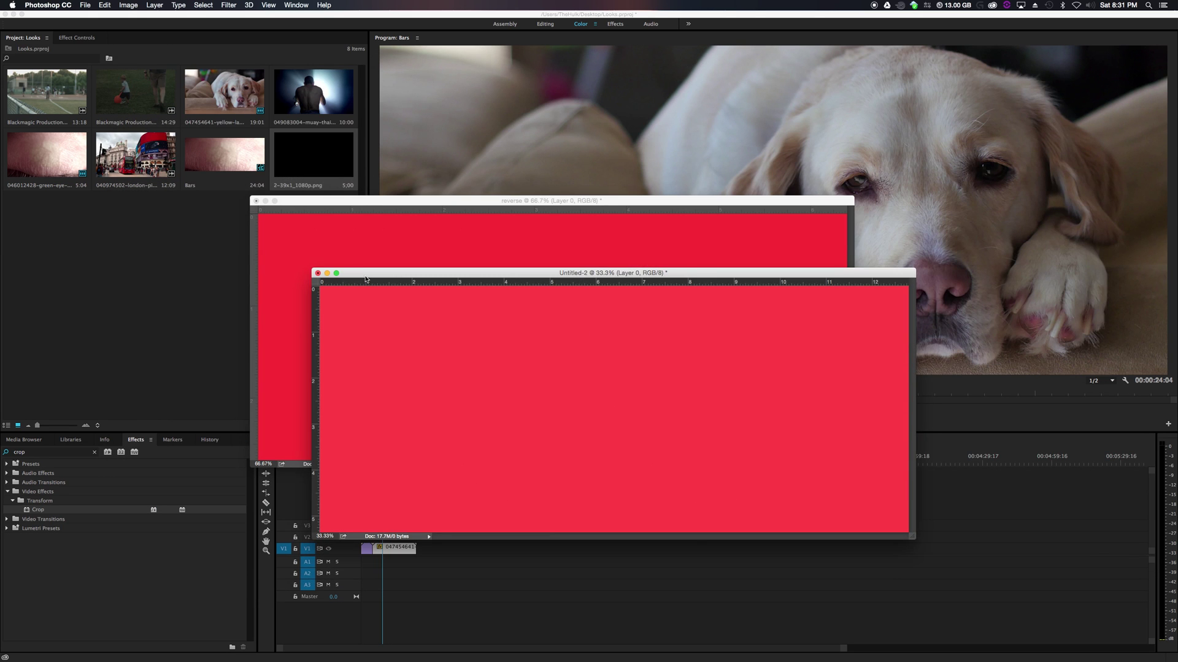
- Minimize Untitled-2 and bring the red reverse document window forward into position
{"action": "left_click_drag", "start_coordinate": [366, 279], "coordinate": [324, 238]}
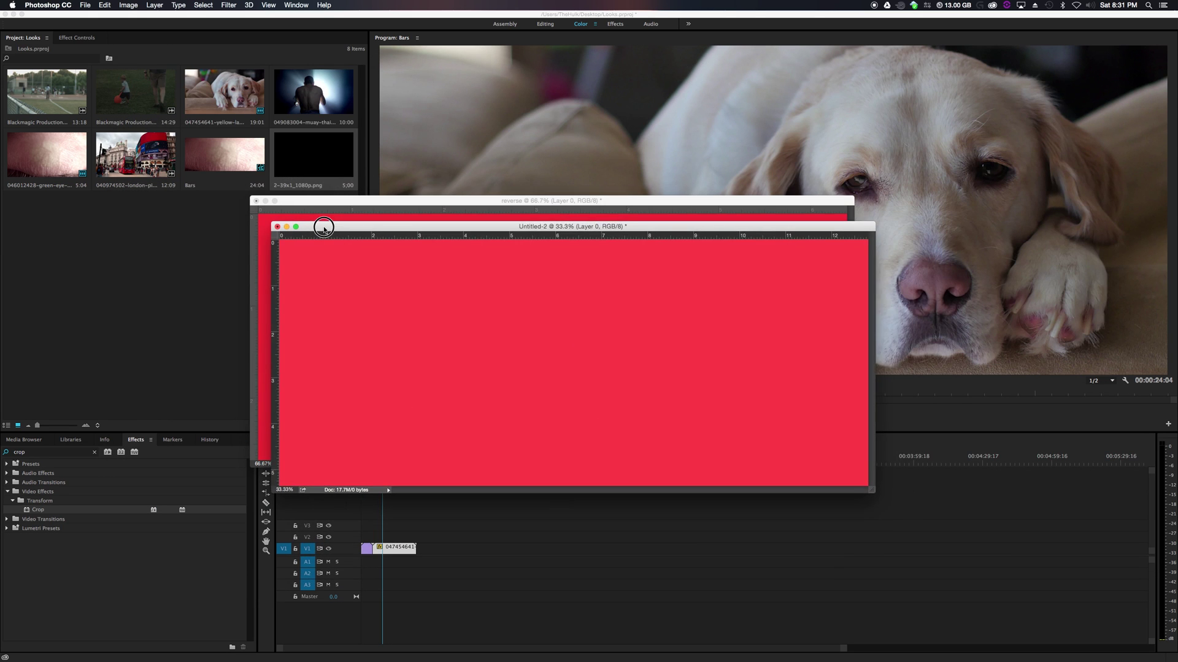
{"action": "left_click", "coordinate": [285, 231]}
{"action": "left_click", "coordinate": [354, 220]}
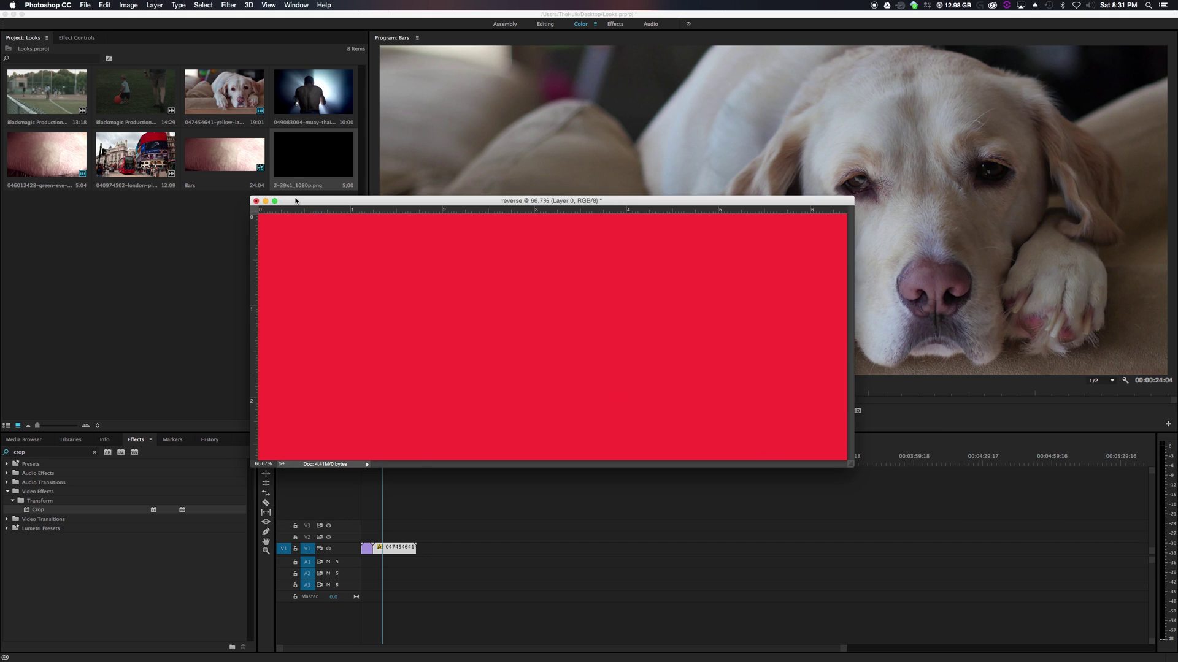
{"action": "left_click_drag", "start_coordinate": [295, 201], "coordinate": [316, 228]}
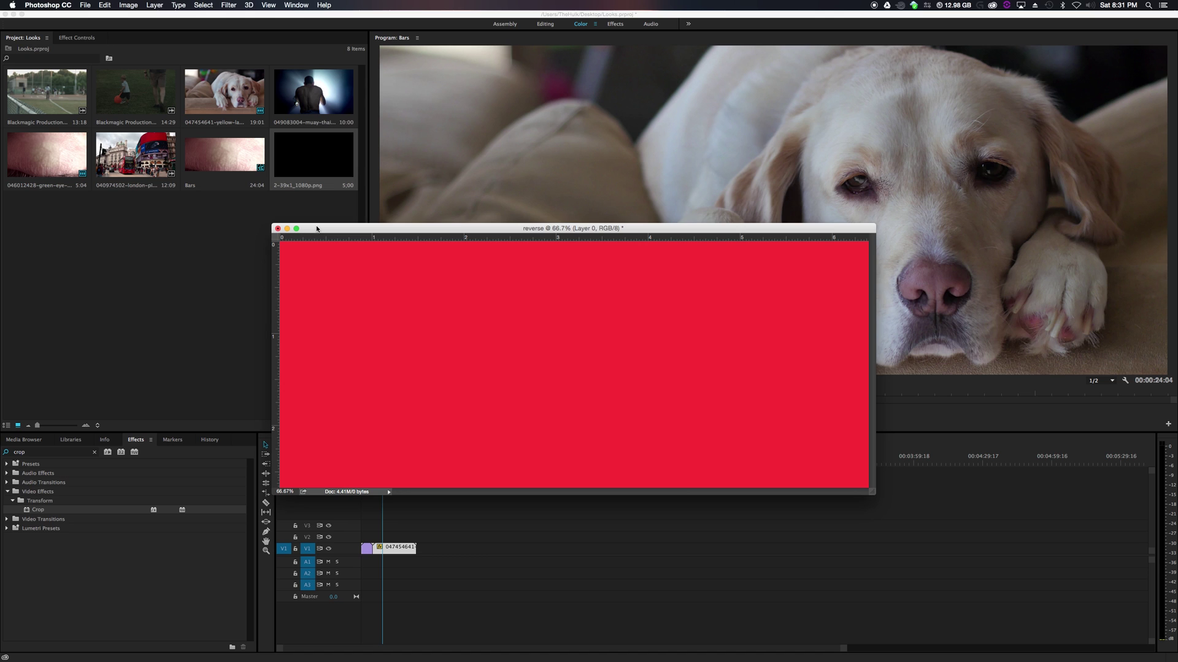
{"action": "mouse_move", "coordinate": [329, 230]}
{"action": "left_mouse_down"}
{"action": "mouse_move", "coordinate": [310, 211]}
{"action": "mouse_move", "coordinate": [314, 228]}
{"action": "mouse_move", "coordinate": [330, 215]}
{"action": "left_mouse_up"}
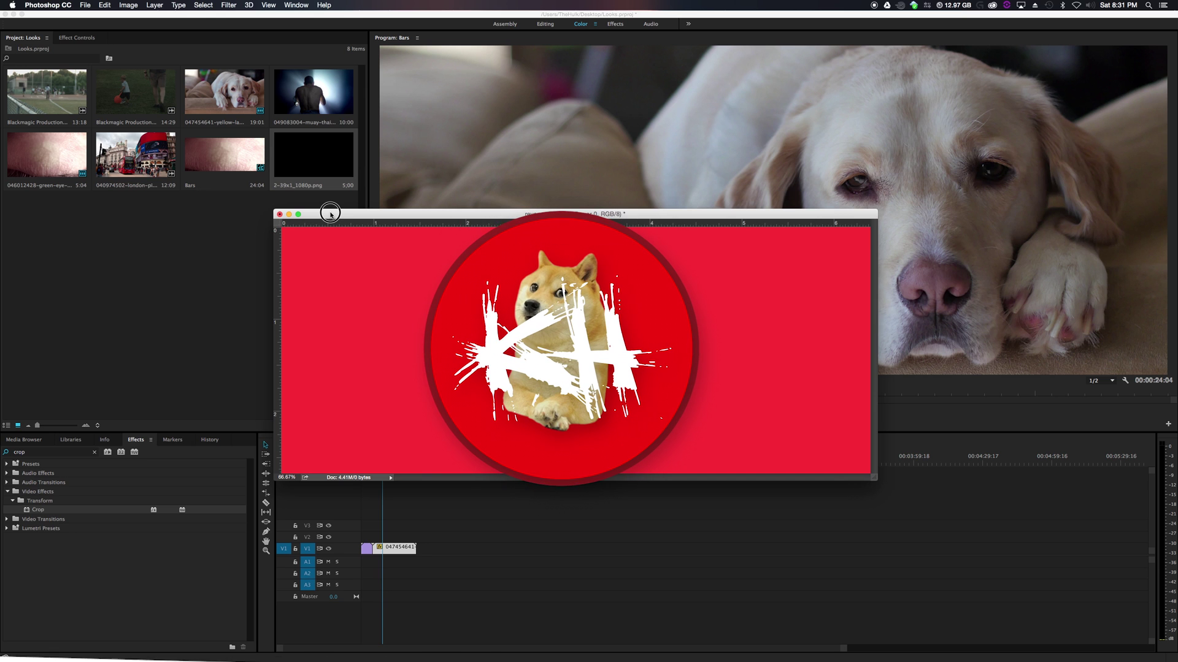